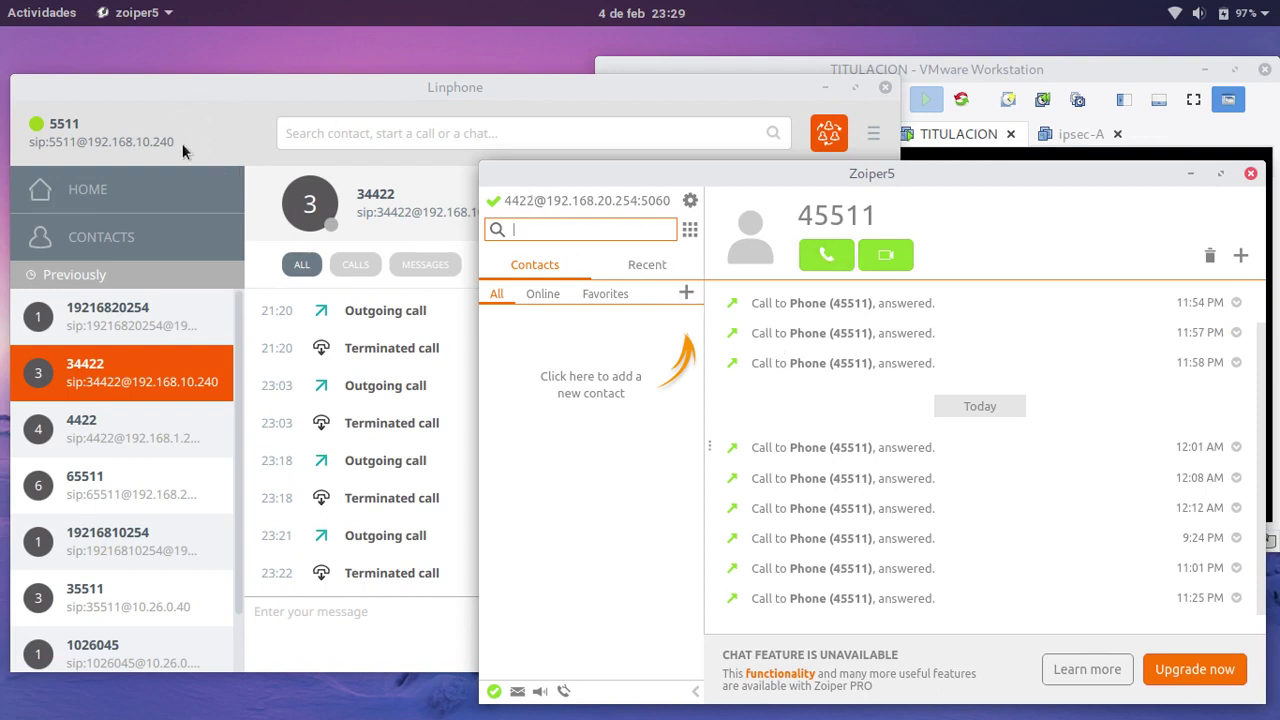
# Call the displayed remote extension from Zoiper5, answer it in Linphone, and move the Calls window lower on the desktop
pyautogui.click(826, 259)
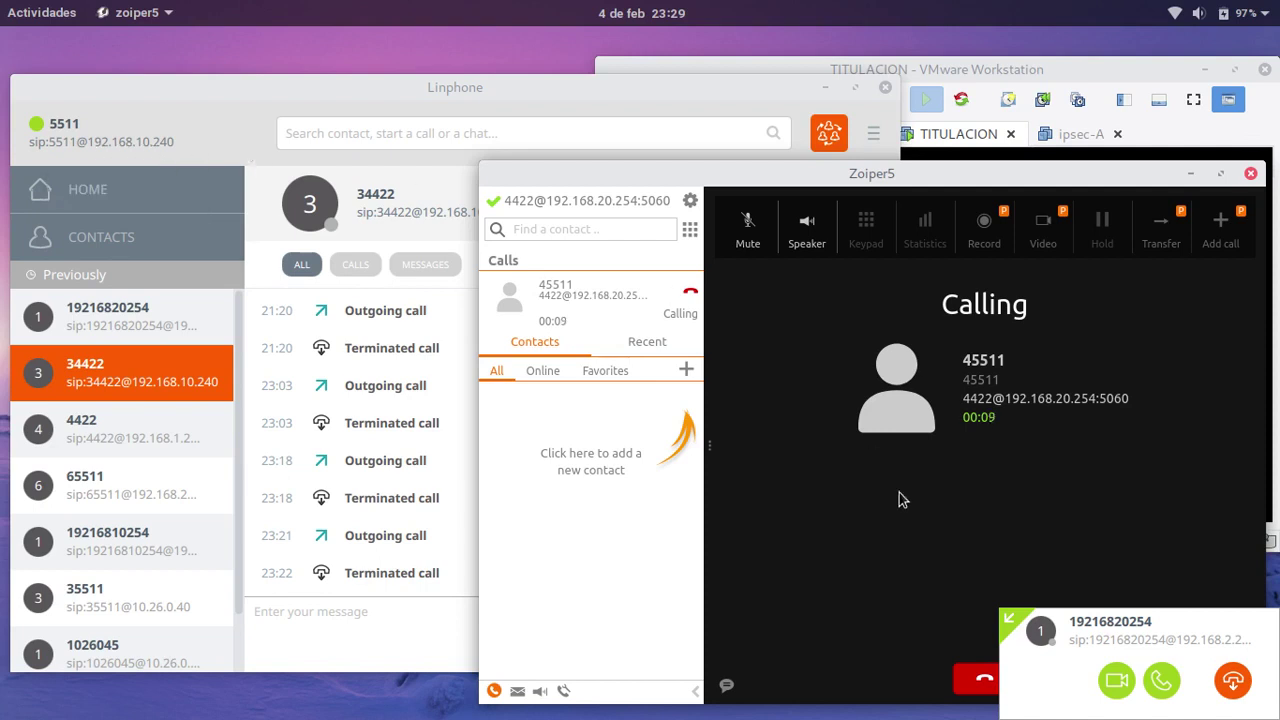
pyautogui.click(1161, 682)
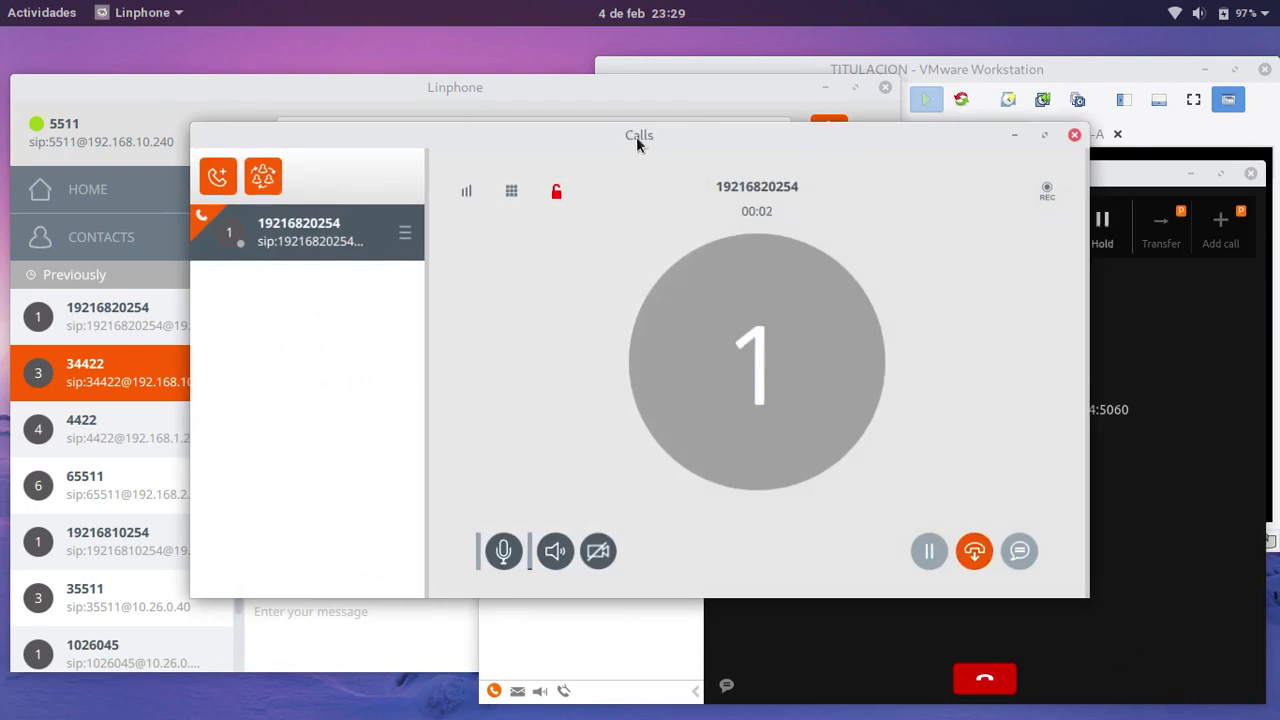
pyautogui.moveTo(636, 136); pyautogui.dragTo(466, 240)
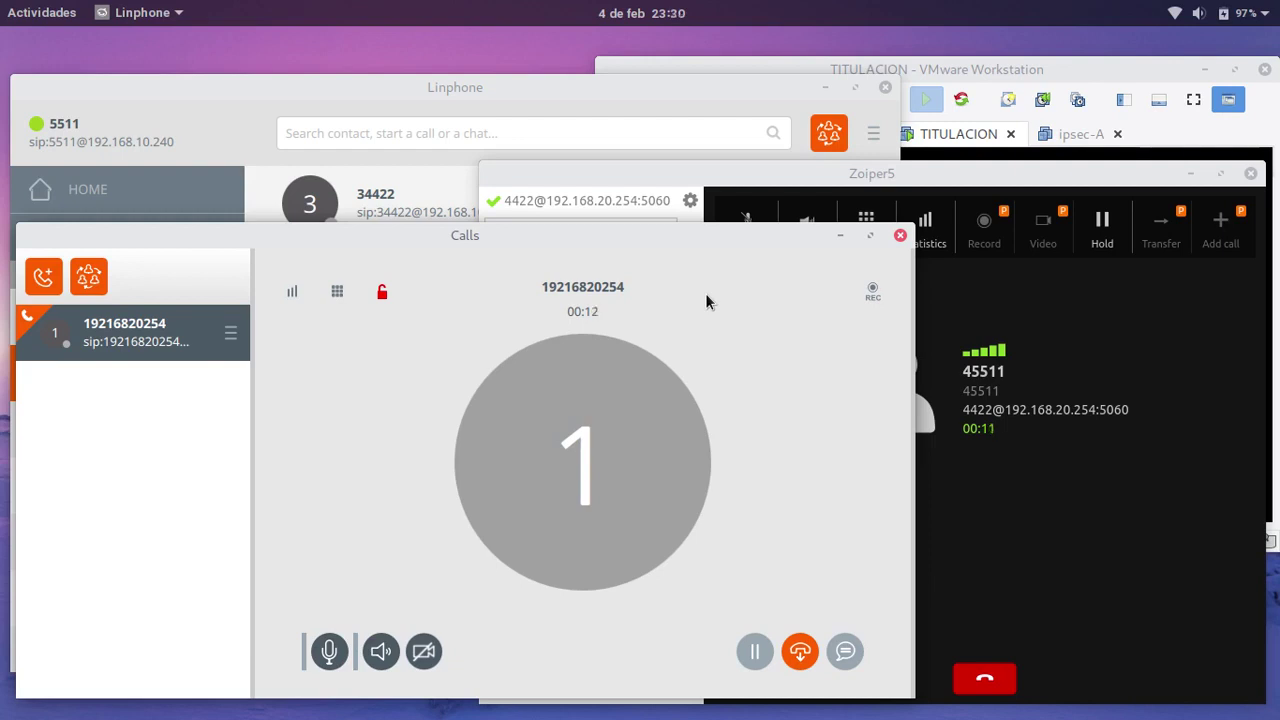
# Switch to the TITULACION virtual machine in VMware Workstation and open its Asterisk console with "asterisk -rvvv"
pyautogui.hotkey('alt', 'Tab')
pyautogui.hotkey('alt', 'Tab')
pyautogui.hotkey('alt', 'Tab')
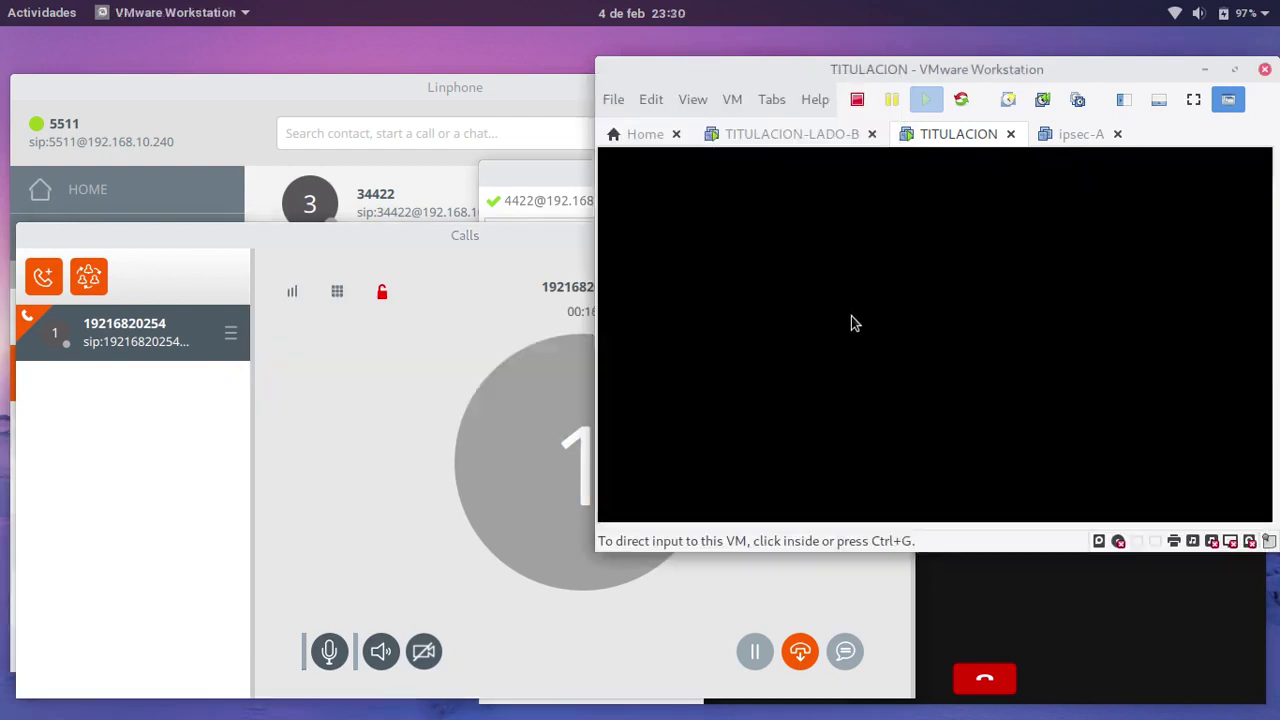
pyautogui.click(851, 323)
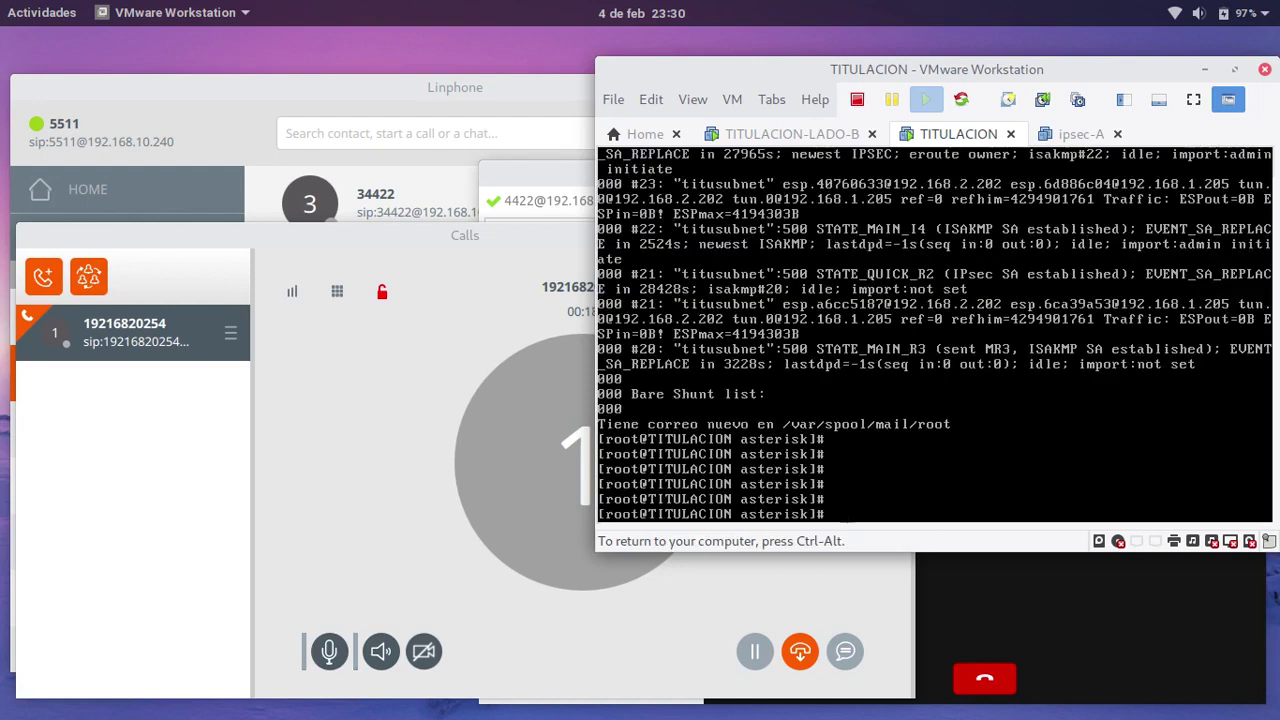
pyautogui.press('Up')
pyautogui.press('Down')
pyautogui.write('asterisk -rvvv')
pyautogui.press('Return')
pyautogui.press('Return')
pyautogui.press('Return')
pyautogui.press('Return')
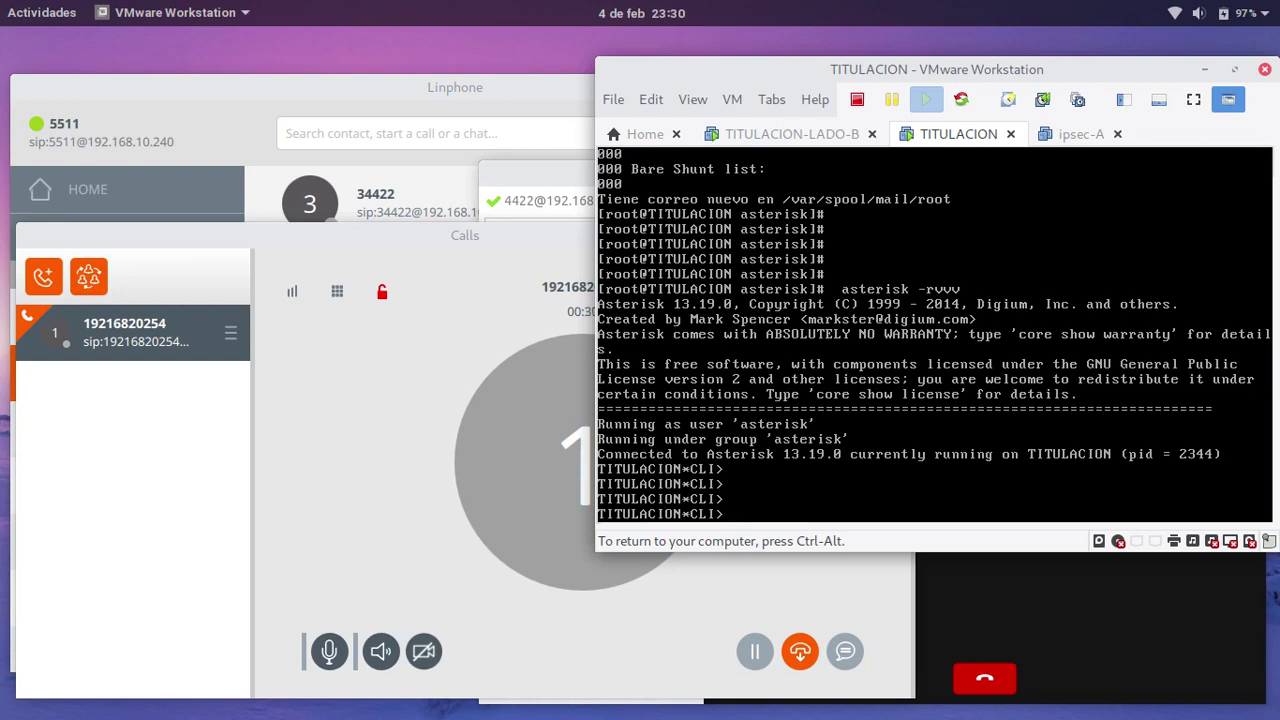
# Open the Asterisk console on the TITULACION-LADO-B virtual machine with "asterisk -rvvvvvvvvvvvv"
pyautogui.hotkey('ctrl', 'alt')
pyautogui.click(776, 137)
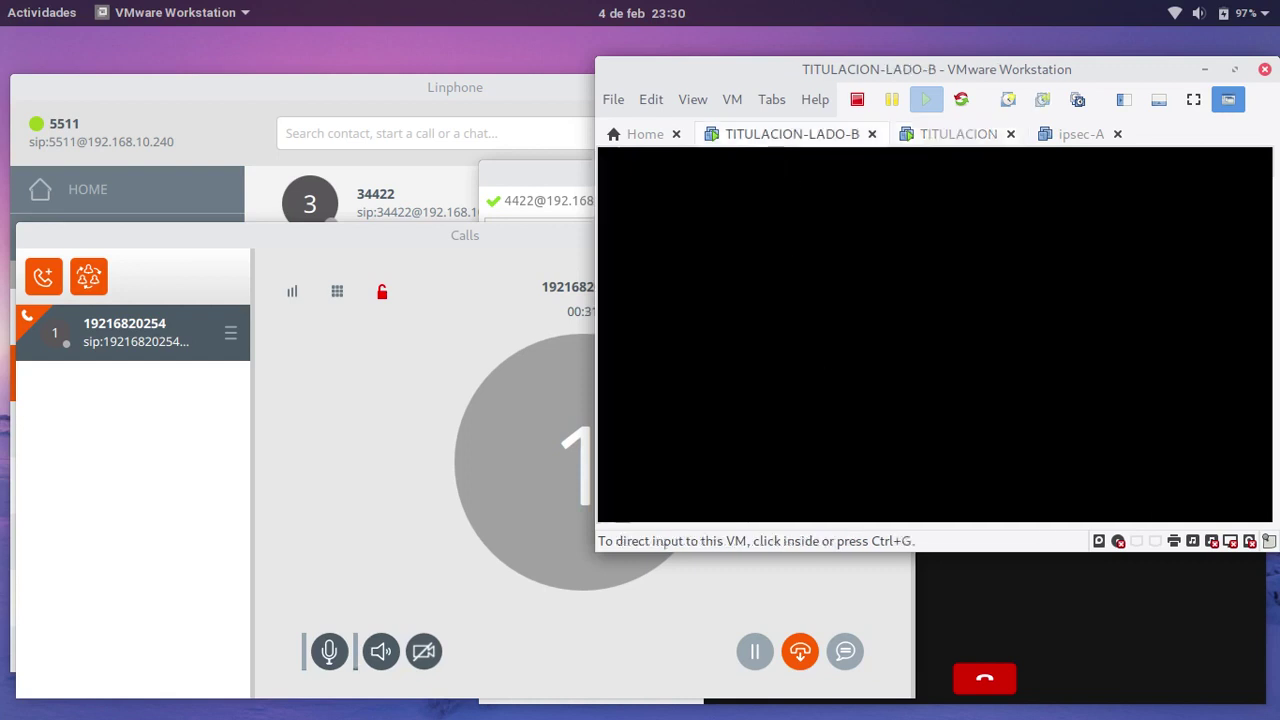
pyautogui.hotkey('ctrl', 'g')
pyautogui.write('A')
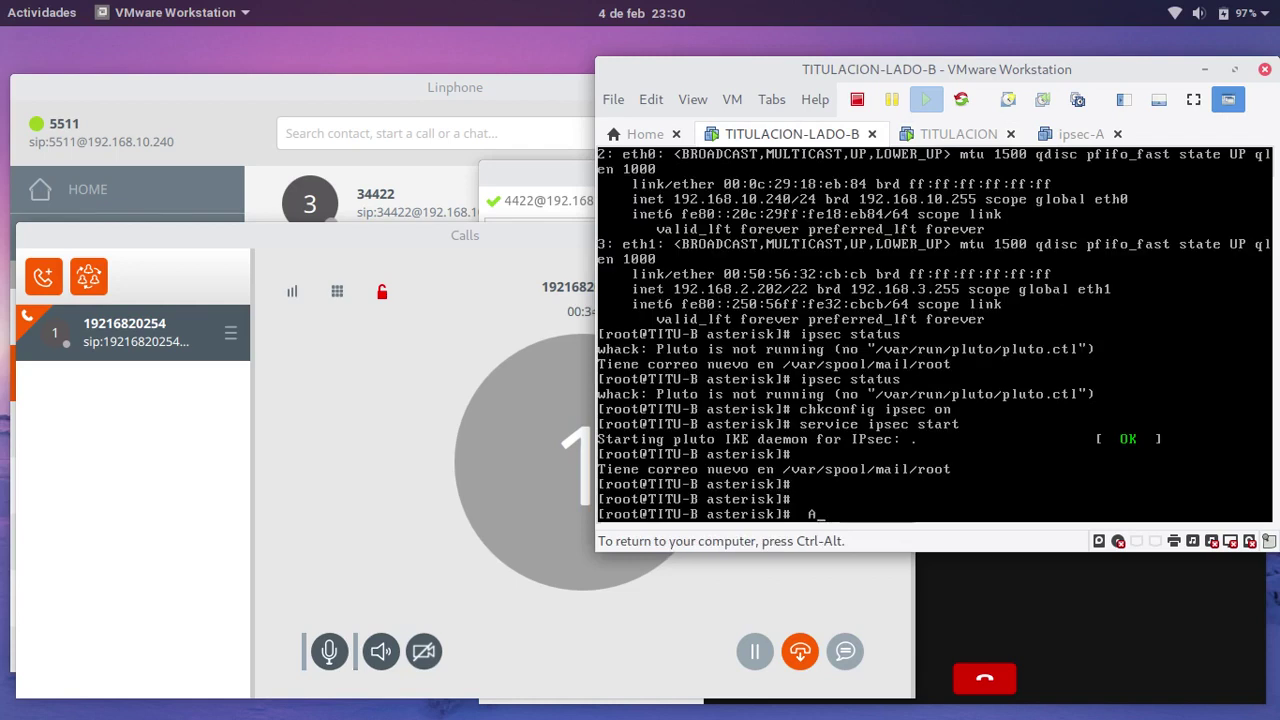
pyautogui.press('BackSpace')
pyautogui.press('BackSpace')
pyautogui.write('asterisk ')
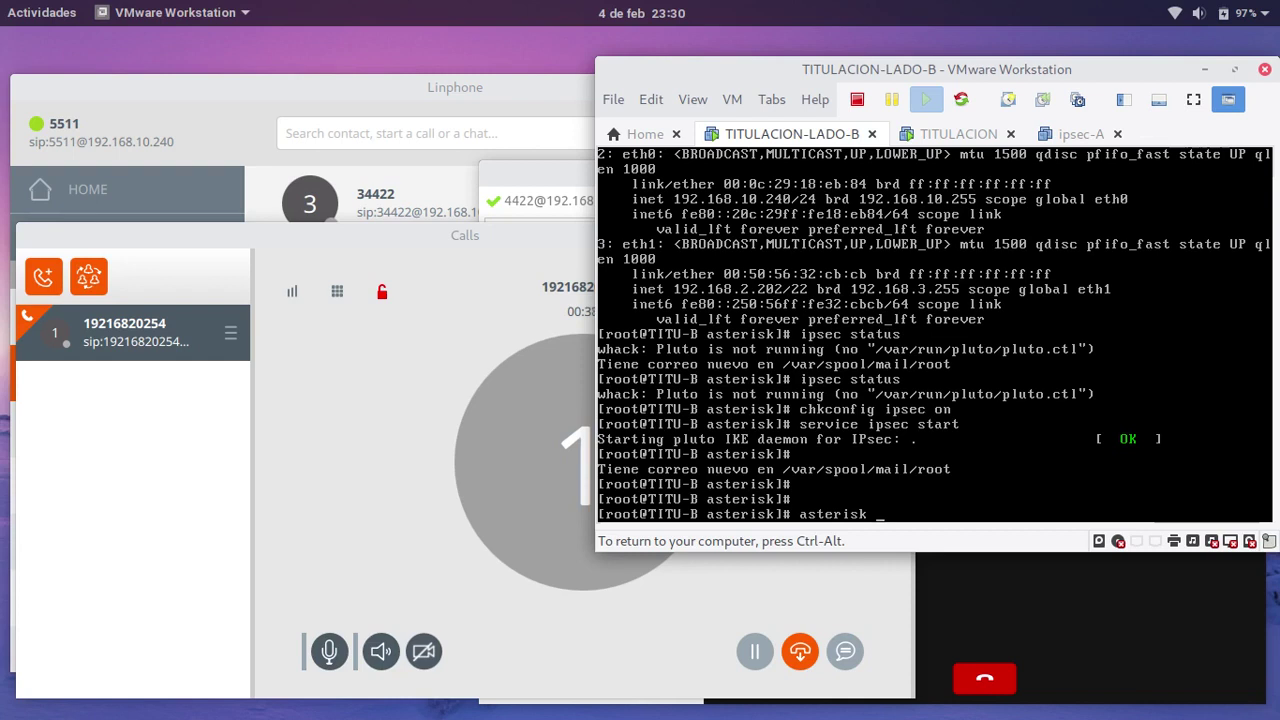
pyautogui.write('-rvvvvvvvvvvvv')
pyautogui.press('Return')
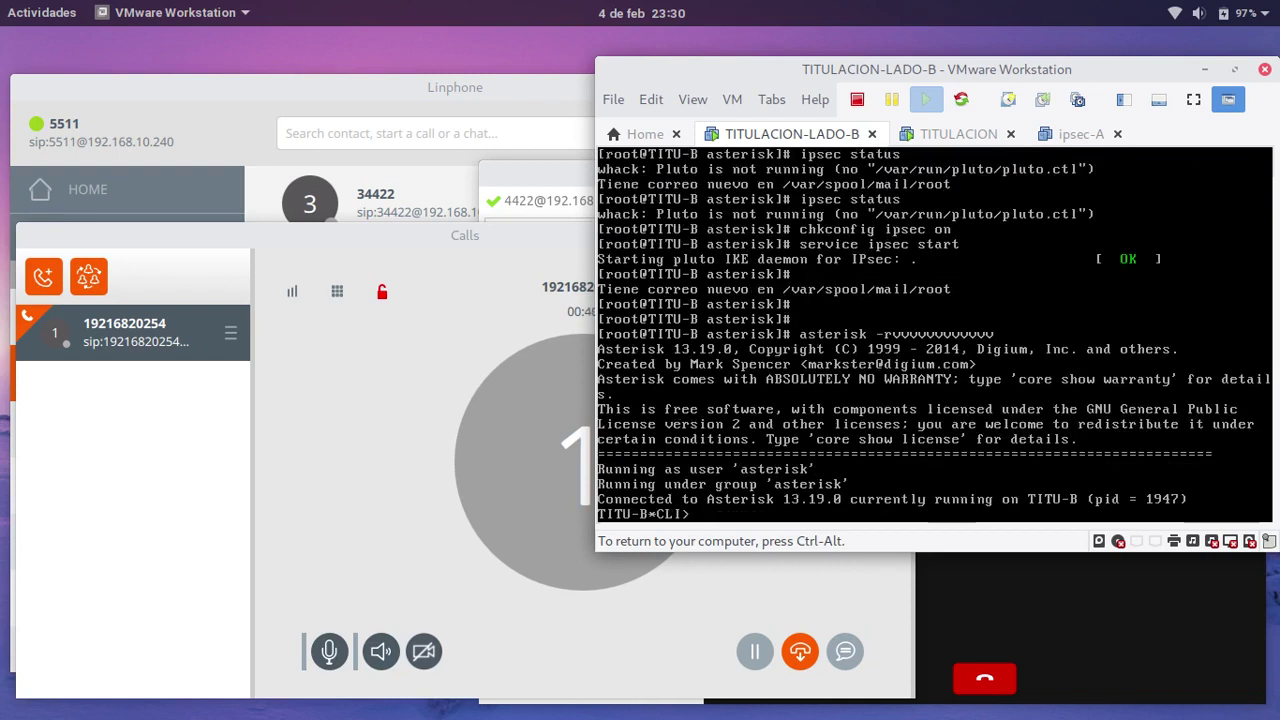
pyautogui.press('Return')
pyautogui.press('Return')
# List the SIP peers of TITULACION-LADO-B with "sip show peers" in its Asterisk console
pyautogui.write('sip')
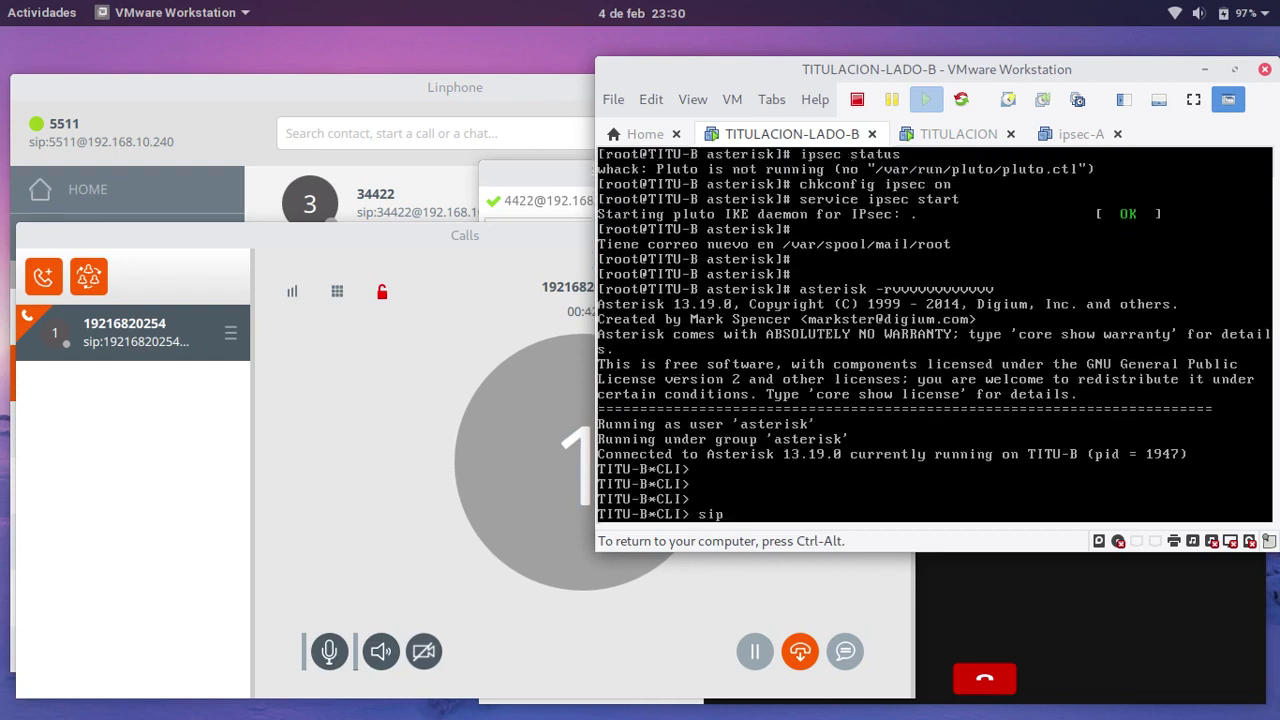
pyautogui.write(' show peers')
pyautogui.press('Return')
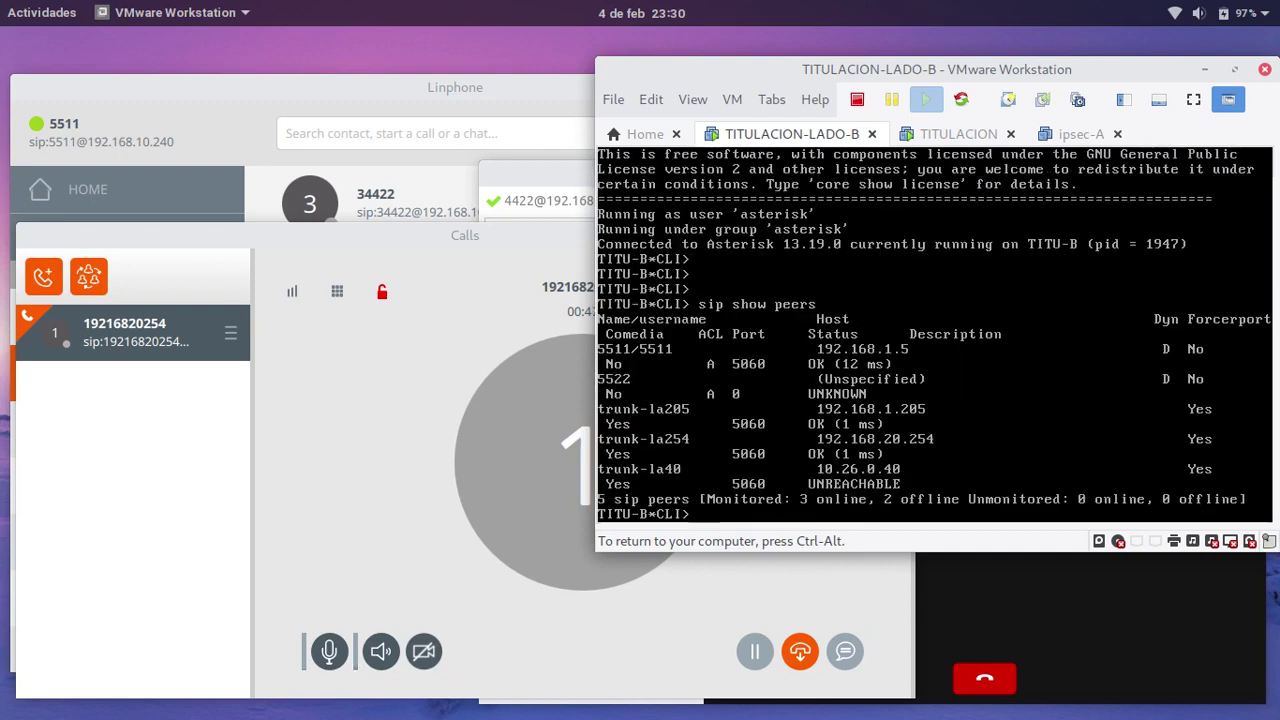
# Bring up the TITULACION console and end the active call from Linphone's Calls window
pyautogui.click(960, 136)
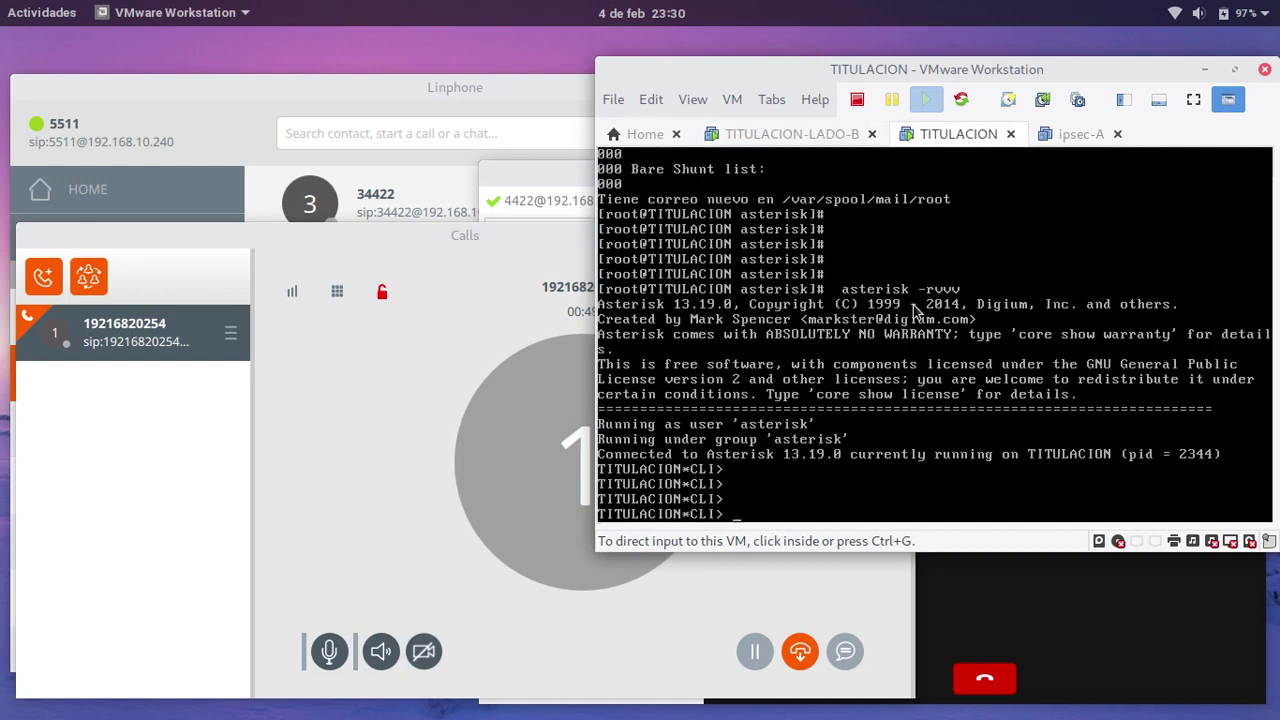
pyautogui.click(372, 477)
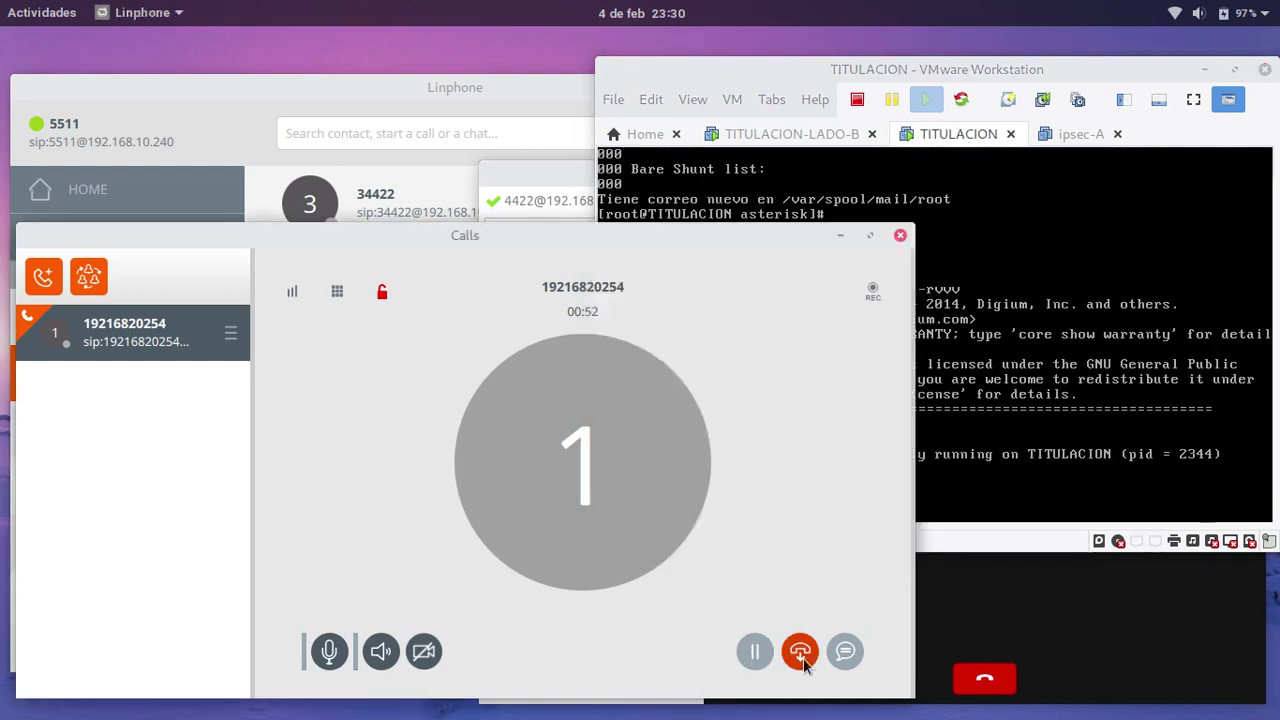
pyautogui.click(801, 653)
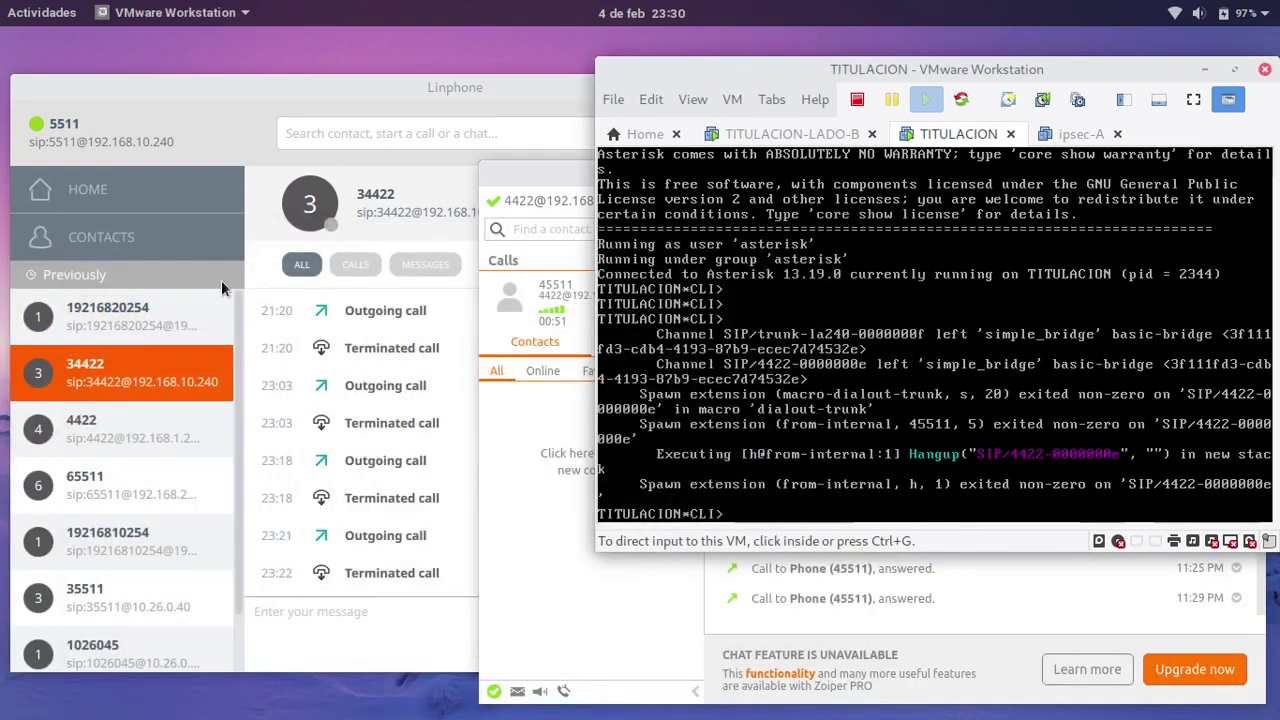
# Call the selected remote extension from Linphone and answer it in Zoiper5, with the TITULACION console in front
pyautogui.click(412, 196)
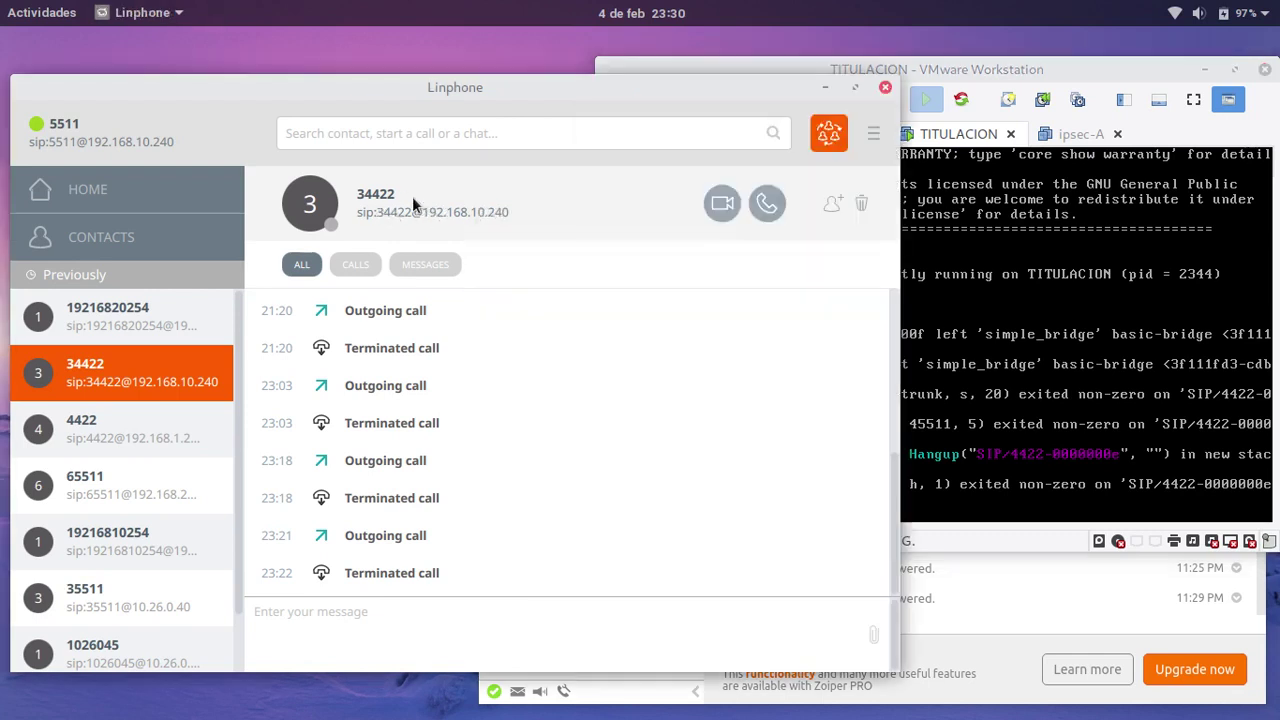
pyautogui.click(760, 205)
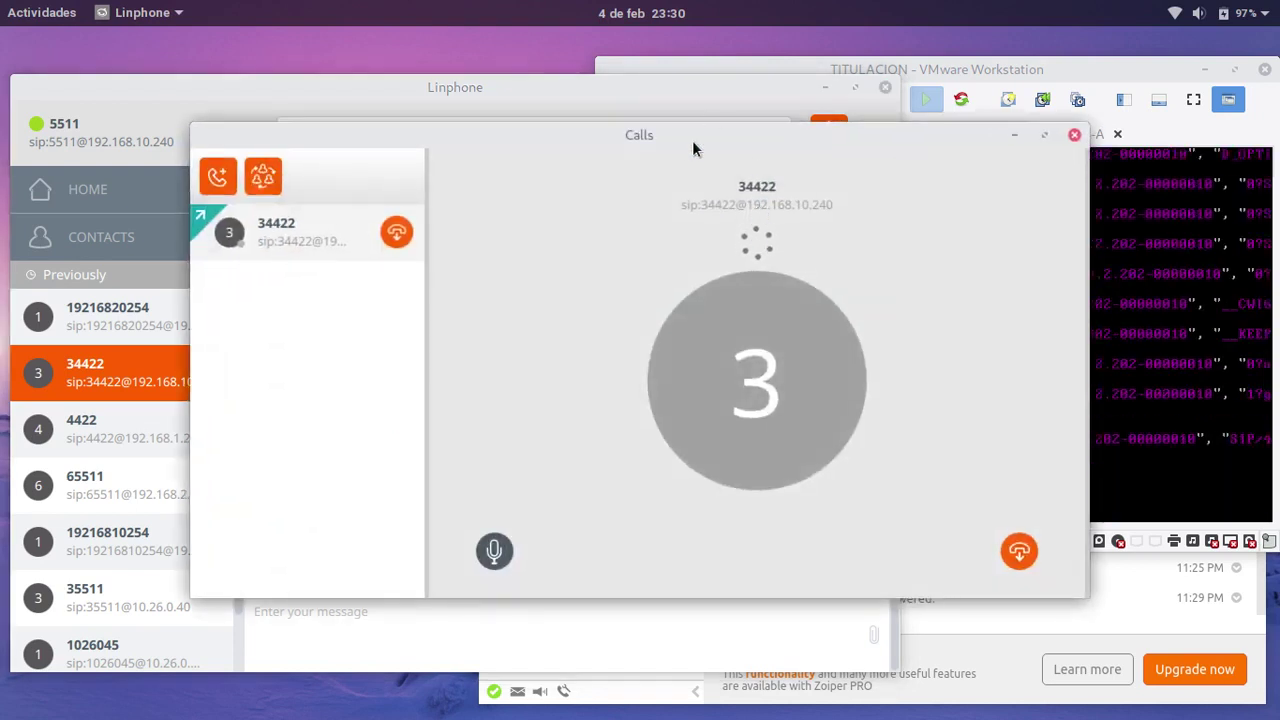
pyautogui.moveTo(691, 148); pyautogui.dragTo(503, 181)
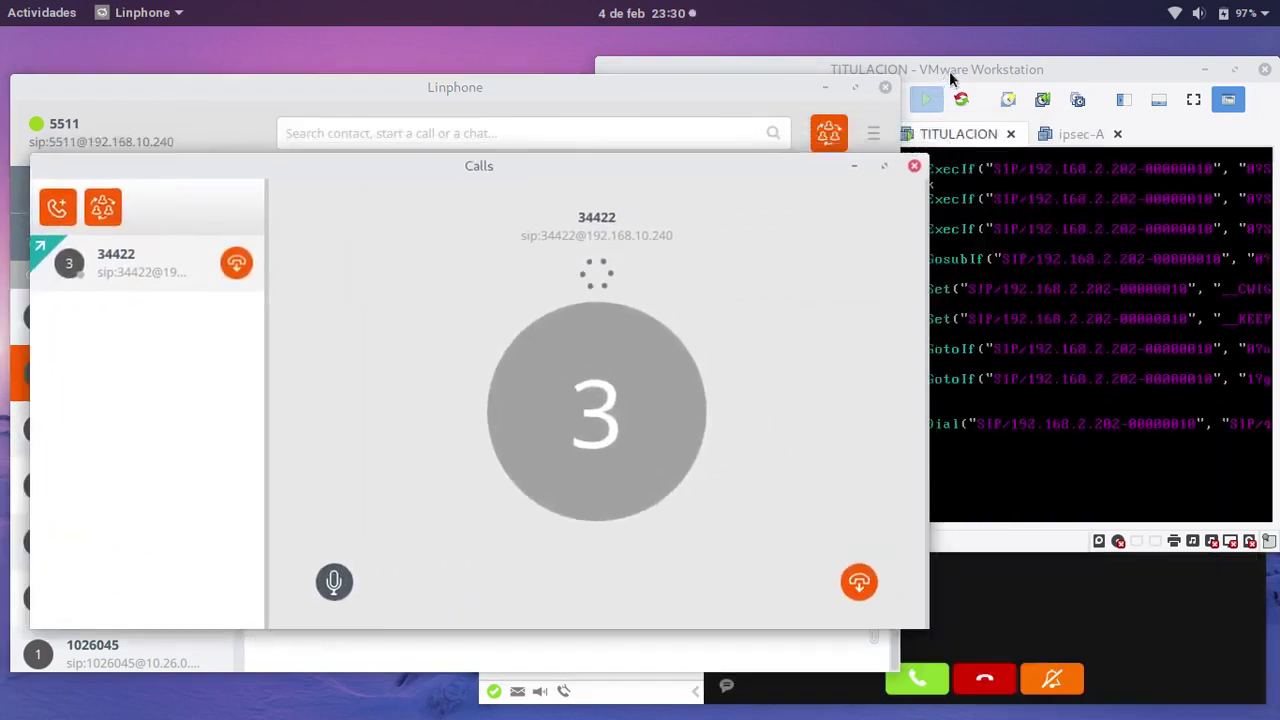
pyautogui.click(950, 78)
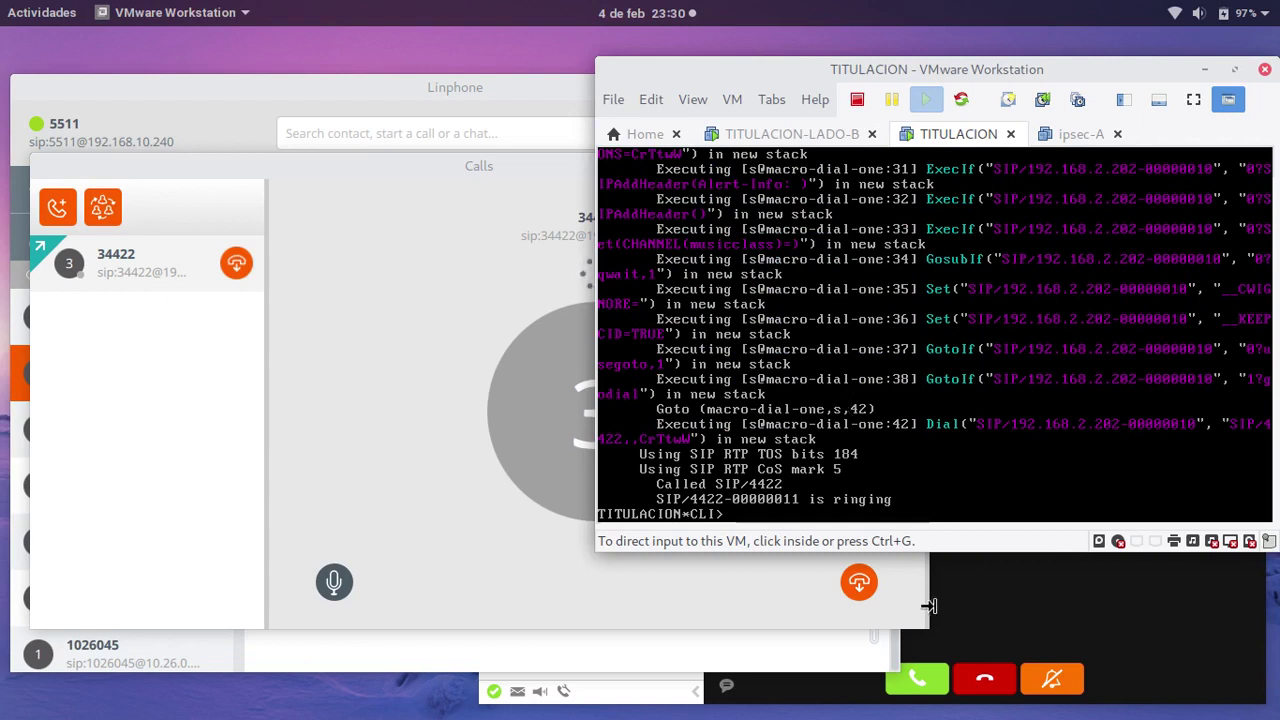
pyautogui.click(918, 684)
pyautogui.click(934, 70)
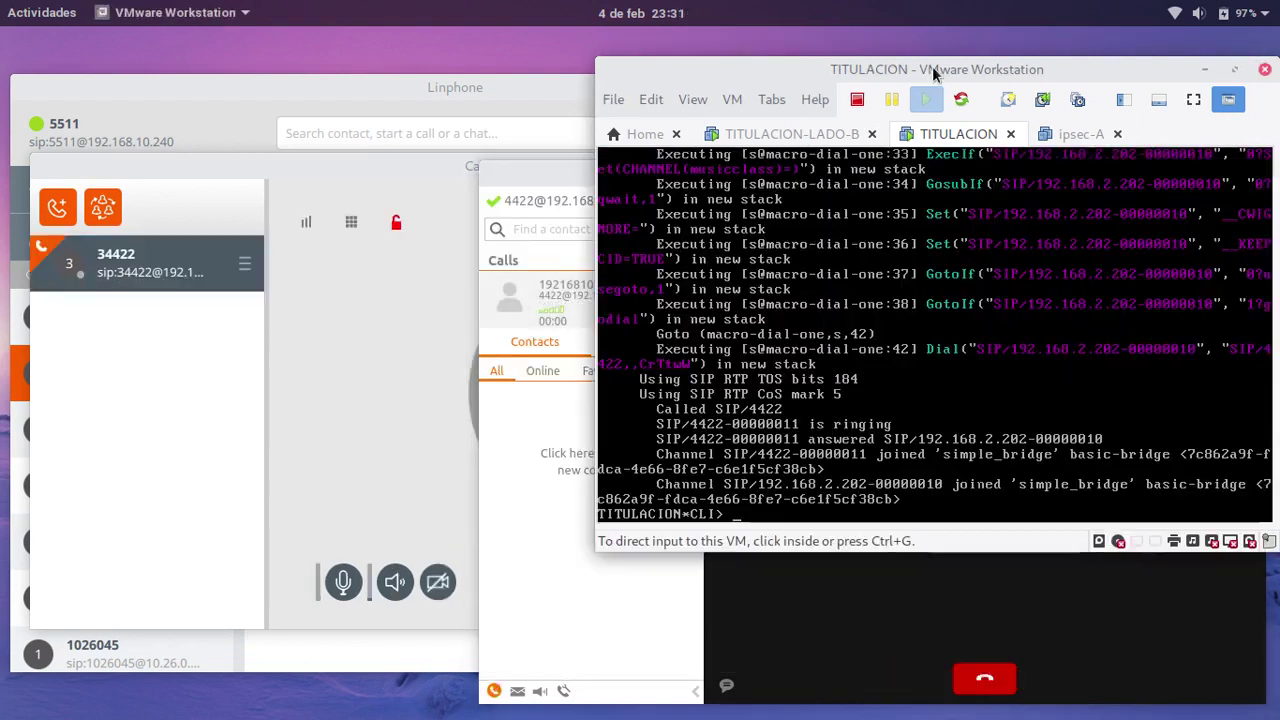
# End the active call from Zoiper5 and bring the repositioned TITULACION console back to the front
pyautogui.moveTo(934, 70); pyautogui.dragTo(830, 78)
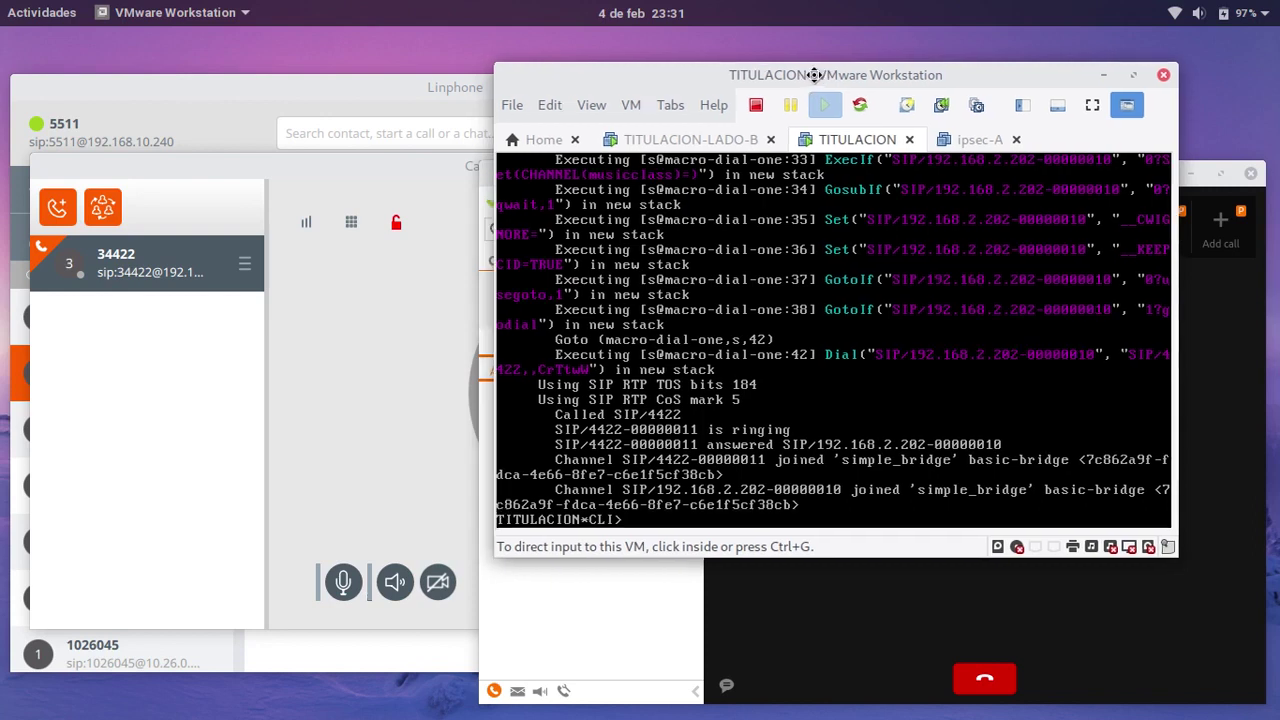
pyautogui.moveTo(808, 85); pyautogui.dragTo(878, 78)
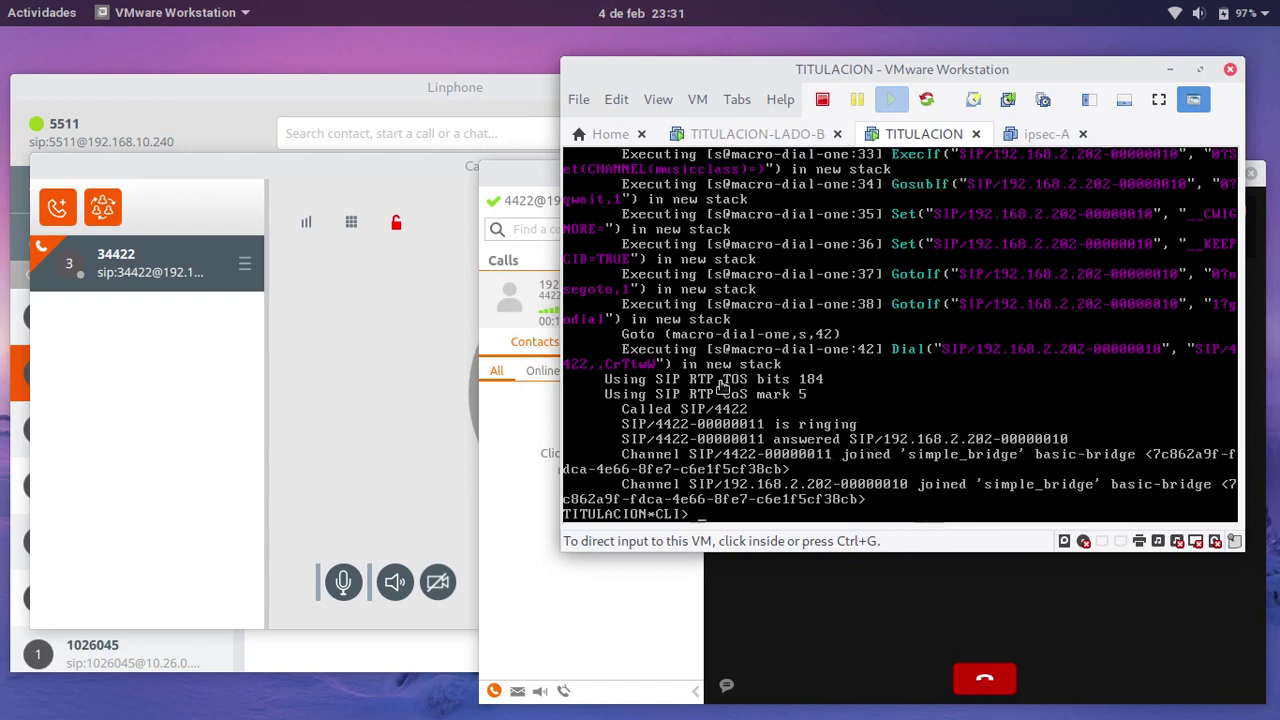
pyautogui.moveTo(840, 64); pyautogui.dragTo(783, 78)
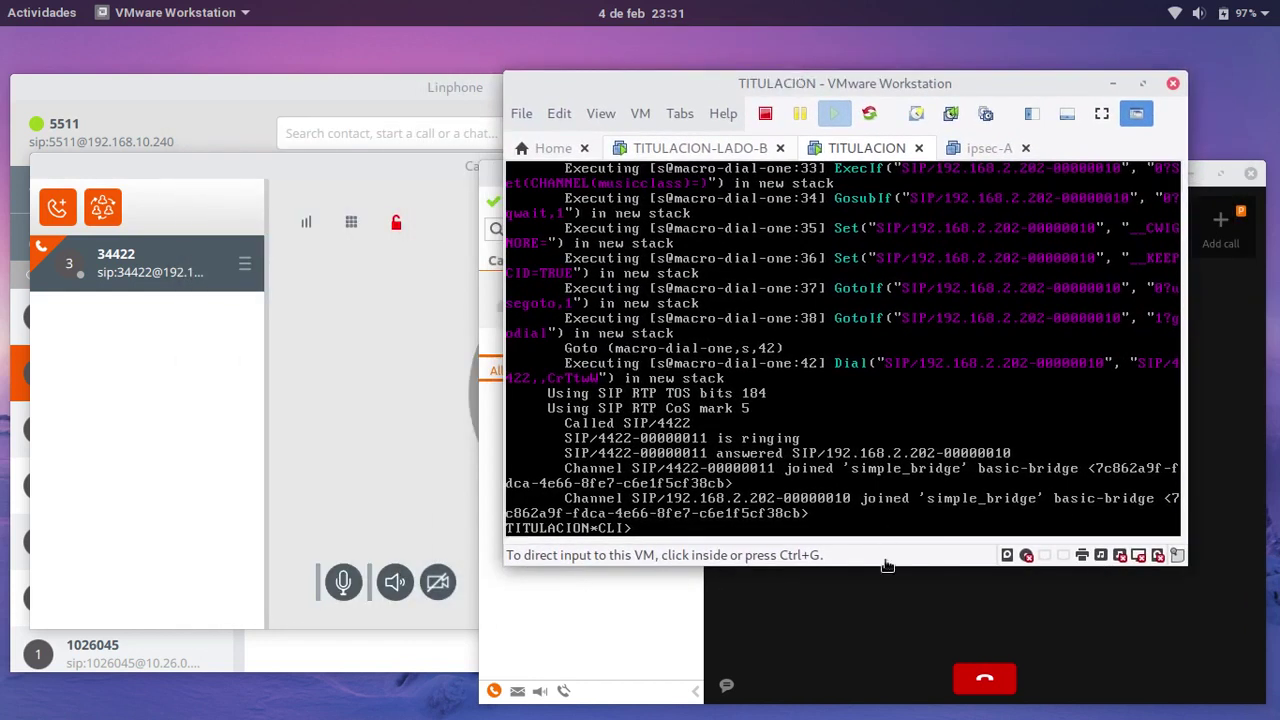
pyautogui.click(984, 679)
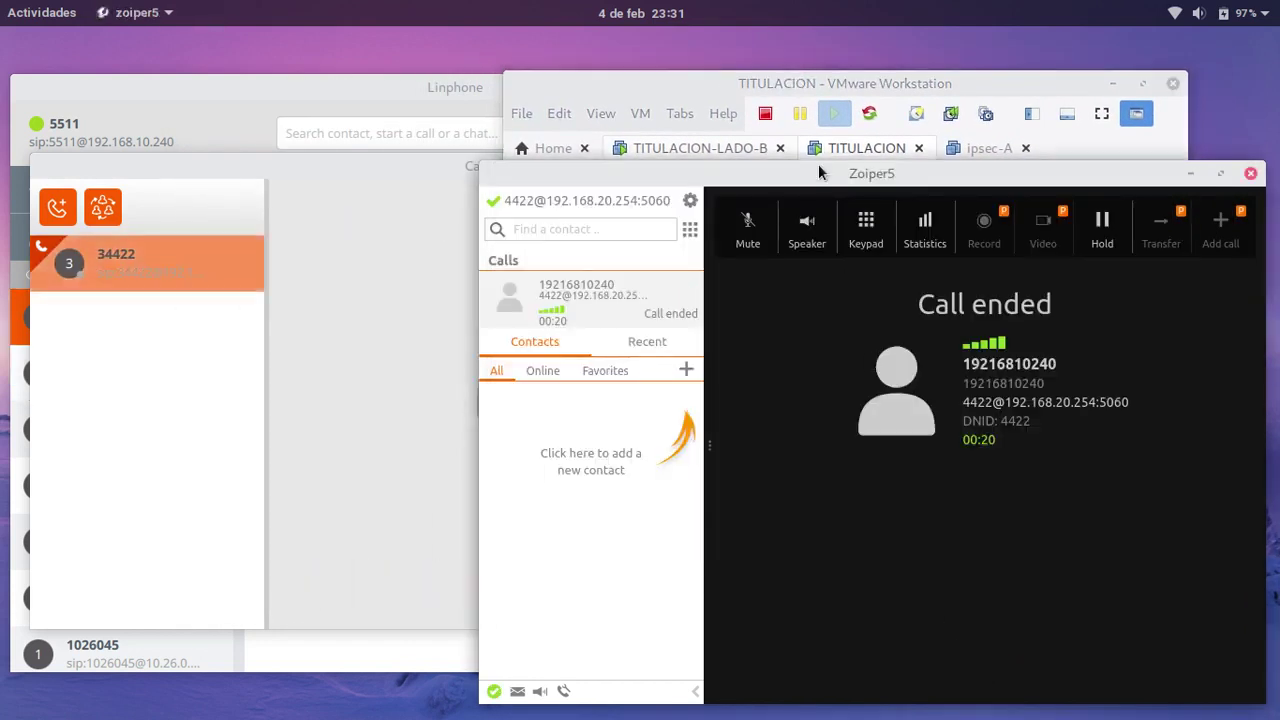
pyautogui.click(790, 84)
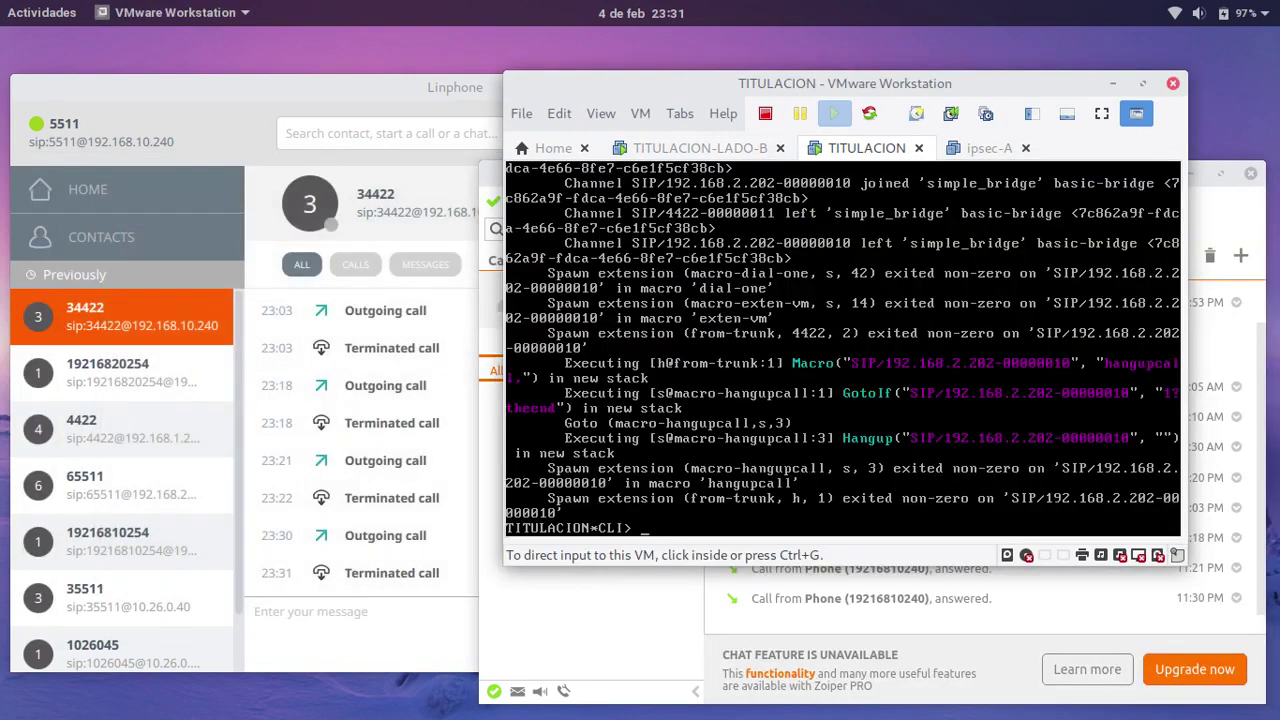
# Exit the Asterisk console on TITULACION and list the files of the asterisk directory with "ll"
pyautogui.click(800, 332)
pyautogui.write('exit')
pyautogui.press('Return')
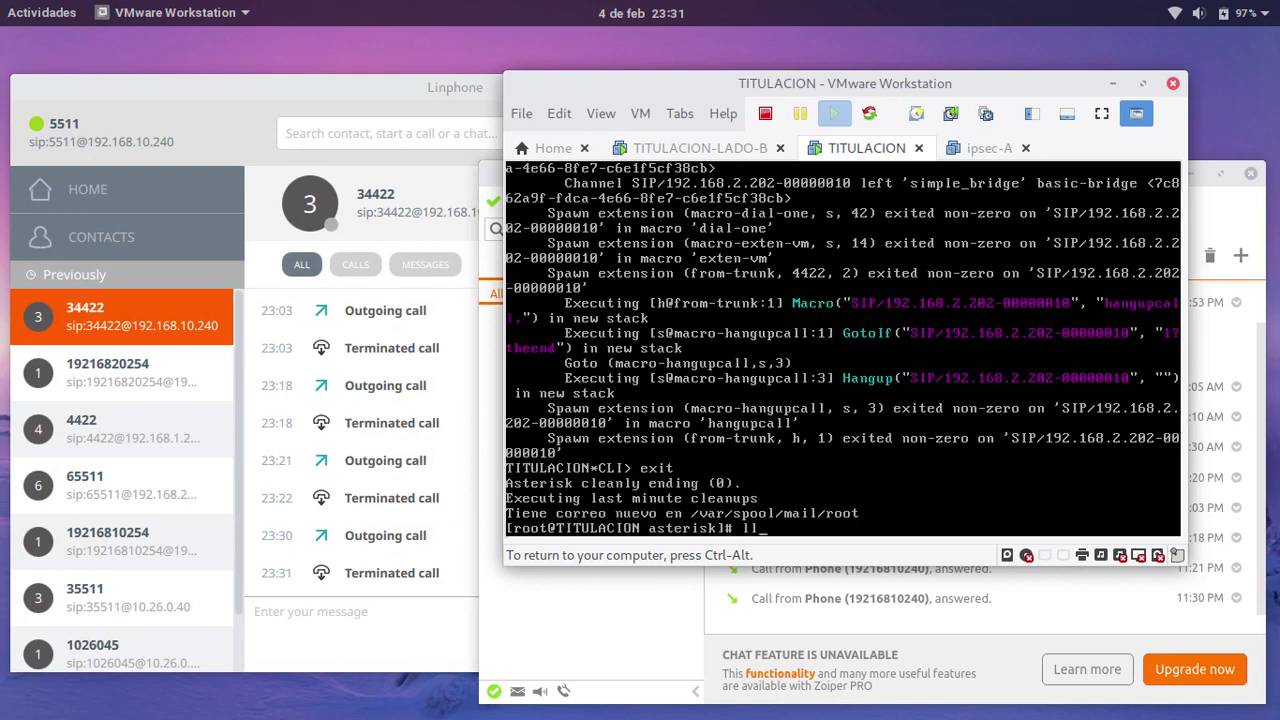
pyautogui.write('ll')
pyautogui.press('Return')
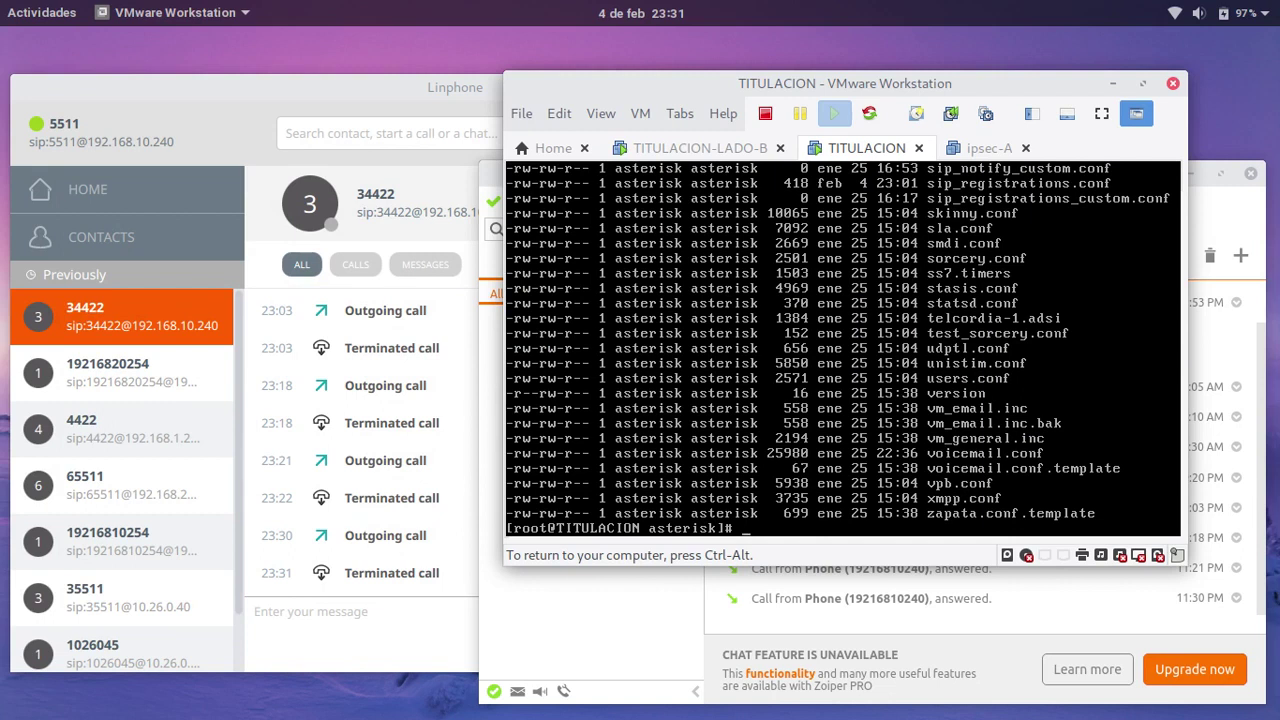
pyautogui.hotkey('ctrl', 'alt')
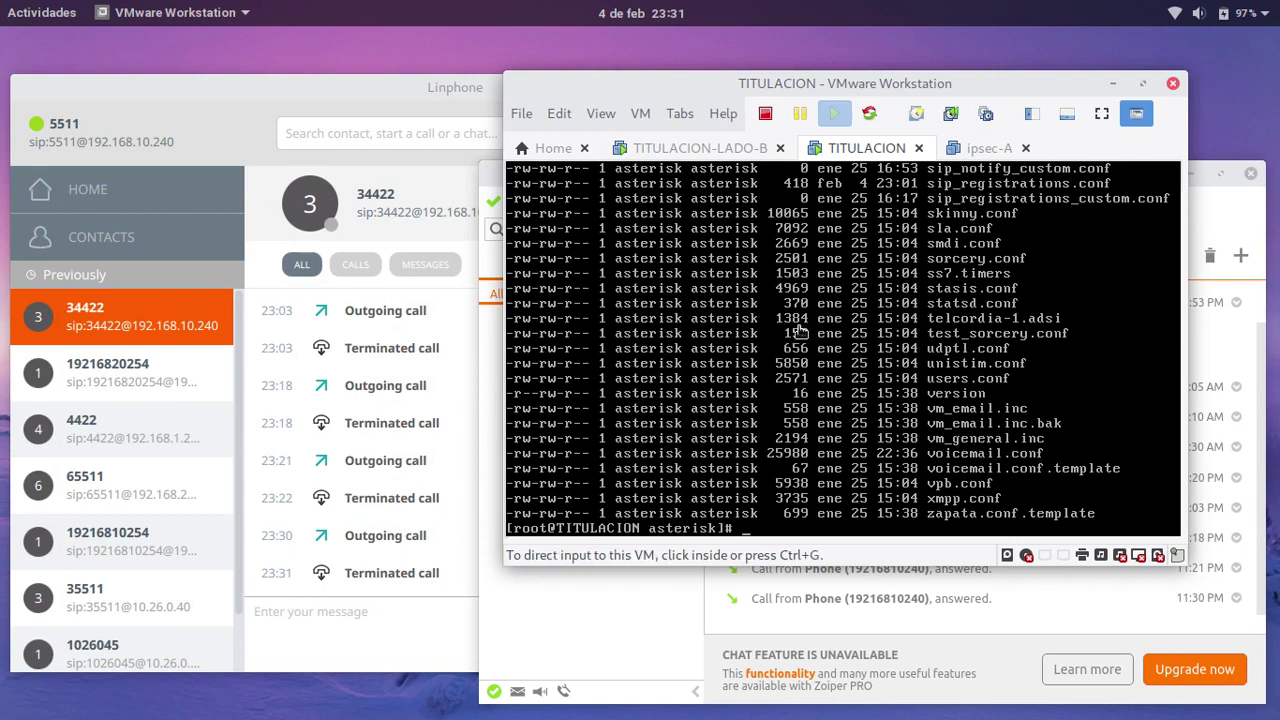
# Open sip_nat.conf in vim on TITULACION to examine its NAT settings
pyautogui.click(1050, 330)
pyautogui.write('vim')
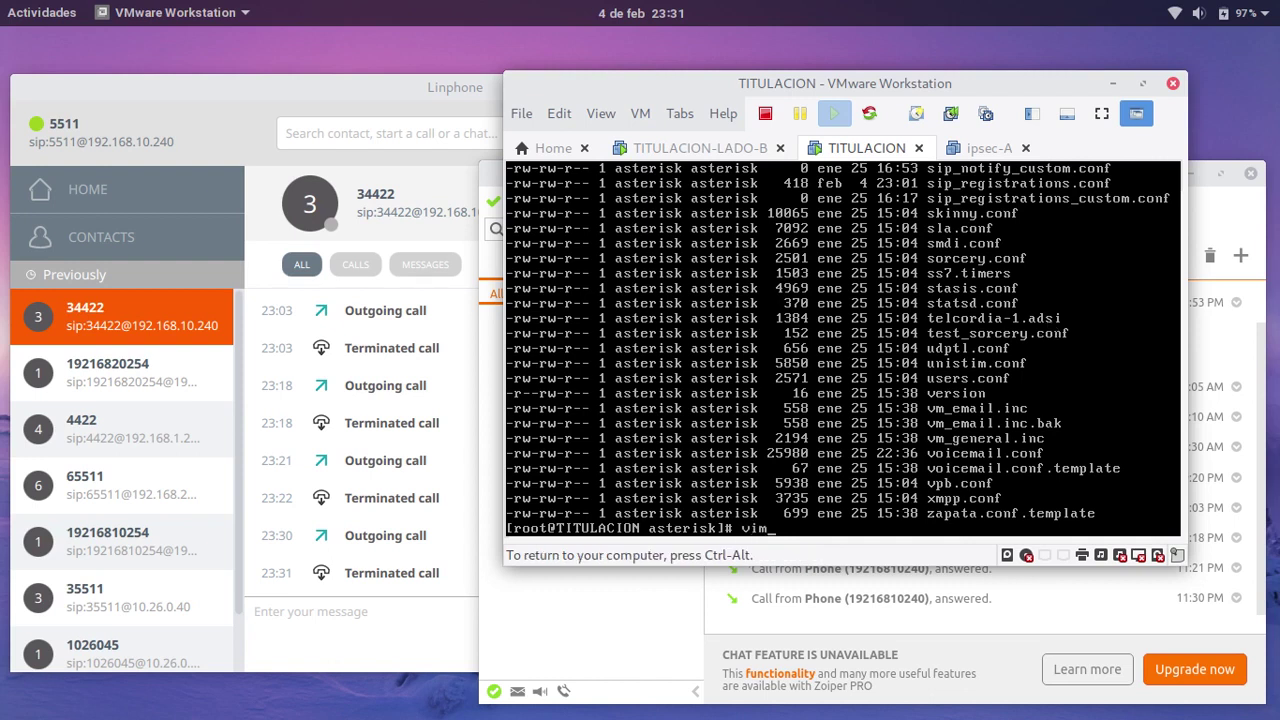
pyautogui.write(' sip')
pyautogui.write('_n')
pyautogui.write('na')
pyautogui.press('Tab')
pyautogui.press('Return')
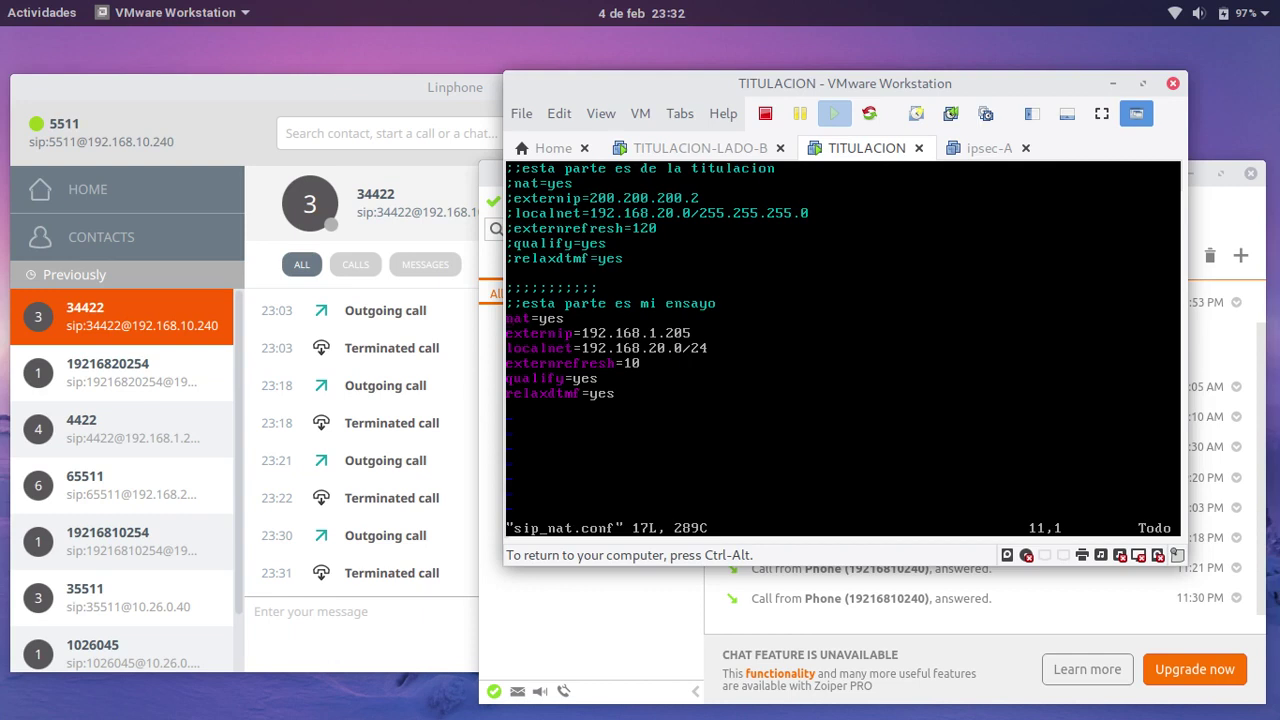
# Switch to the TITULACION-LADO-B virtual machine and exit its Asterisk console
pyautogui.hotkey('ctrl', 'alt')
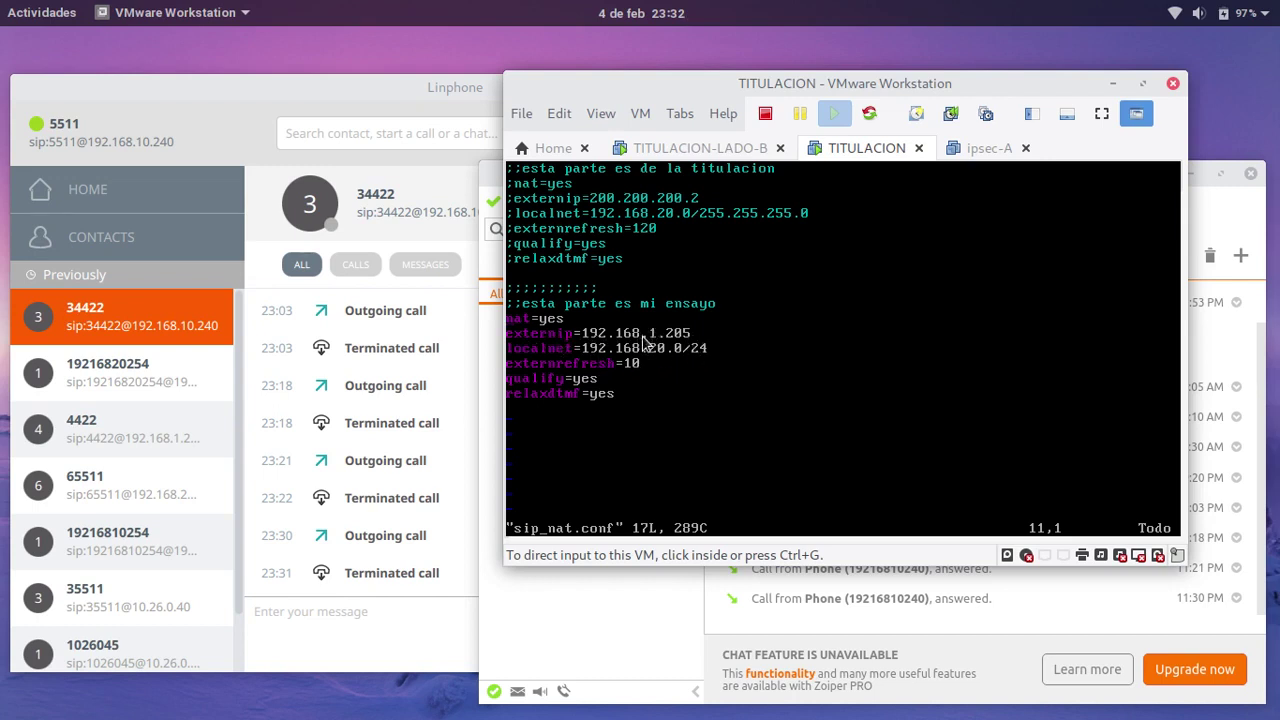
pyautogui.click(662, 150)
pyautogui.click(692, 368)
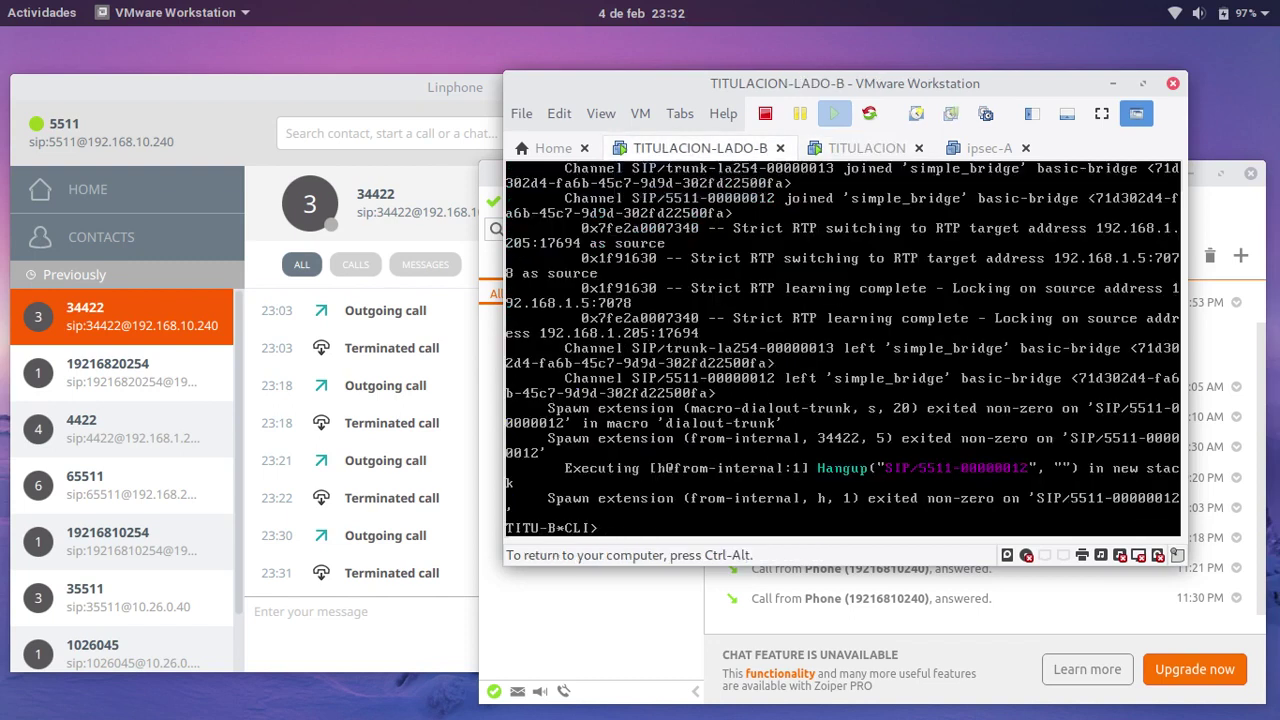
pyautogui.write('ex')
pyautogui.write('it')
pyautogui.press('Return')
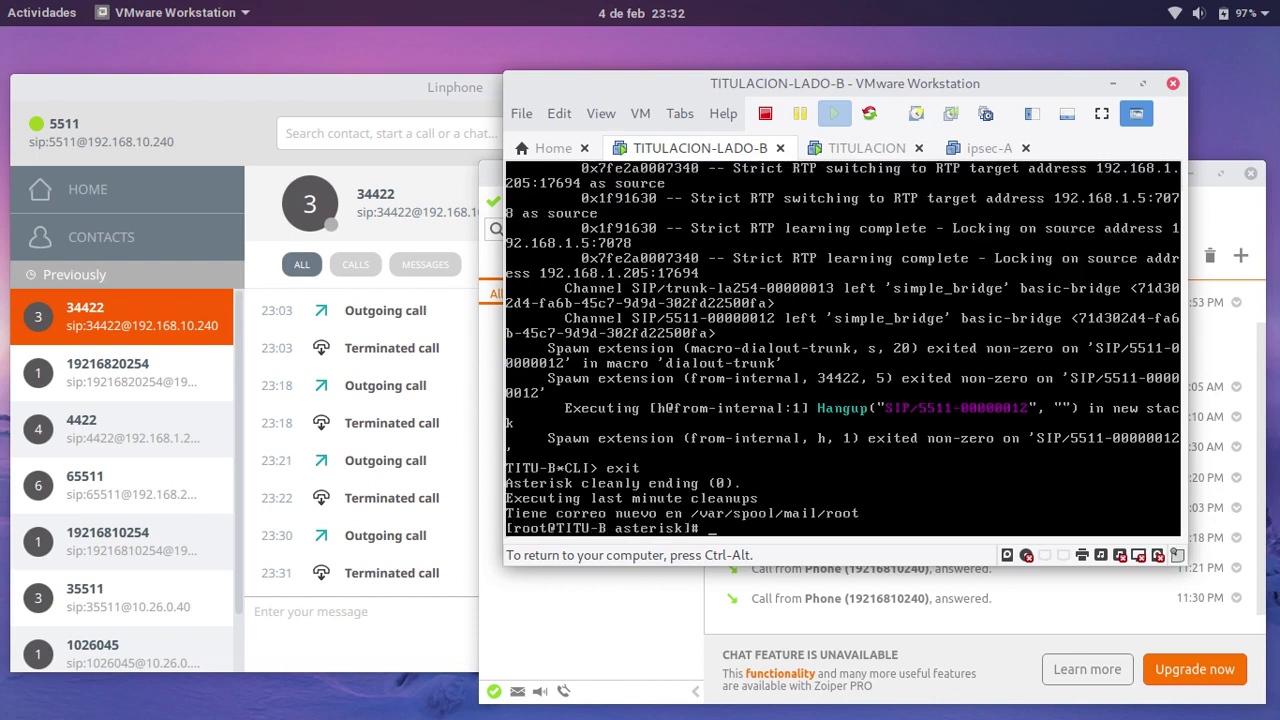
# List the asterisk directory on TITULACION-LADO-B and open sip_nat.conf in vim to examine its NAT settings
pyautogui.write('ls')
pyautogui.press('Return')
pyautogui.press('Up')
pyautogui.press('Up')
pyautogui.press('Up')
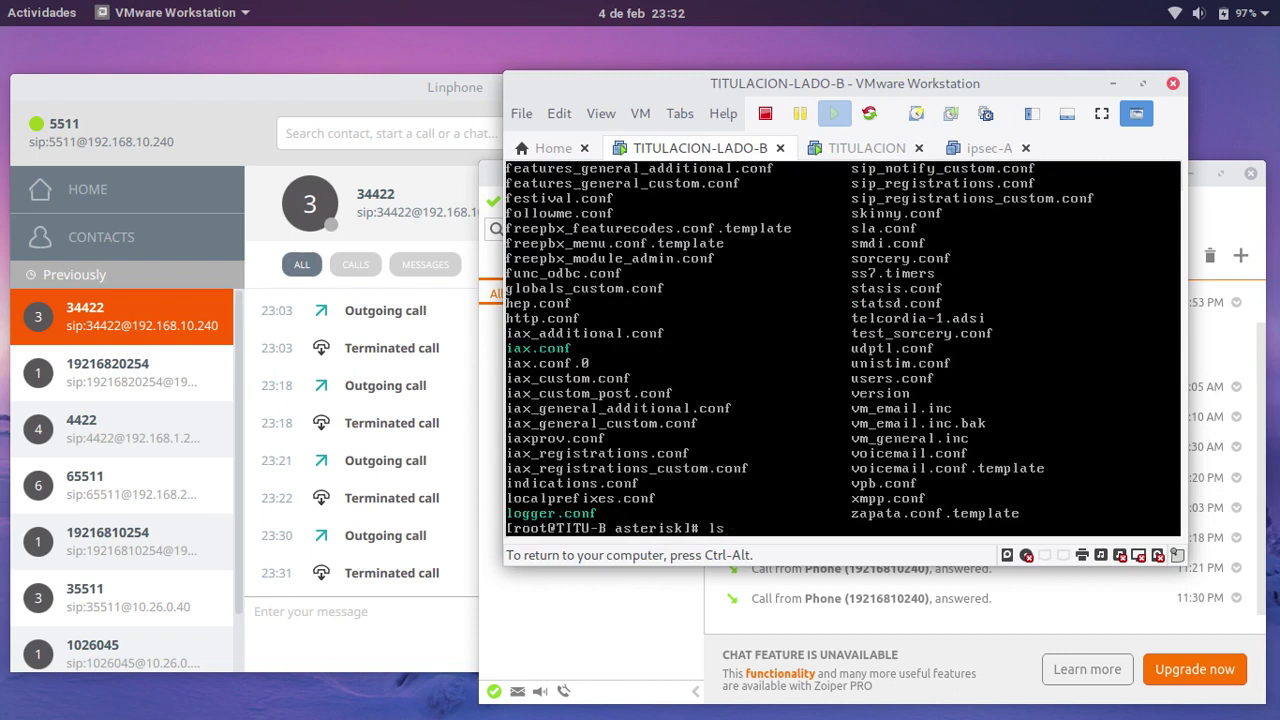
pyautogui.press('Up')
pyautogui.press('Up')
pyautogui.press('Up')
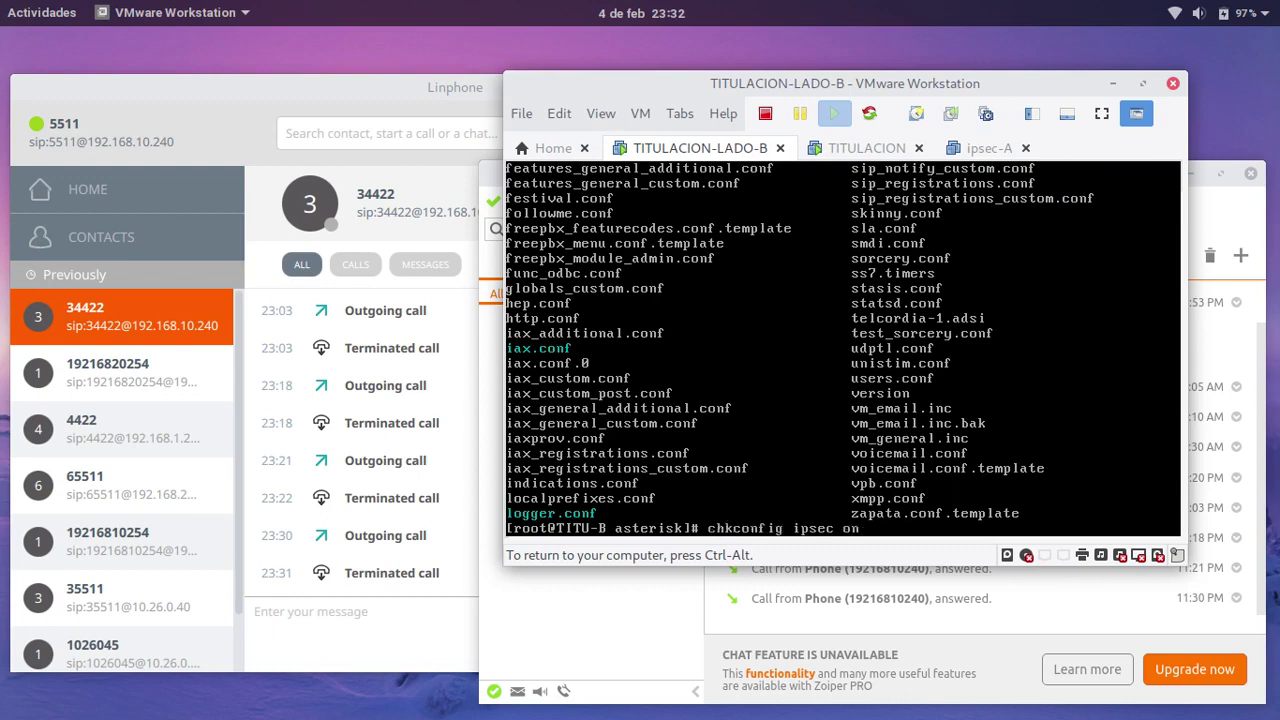
pyautogui.press('Up')
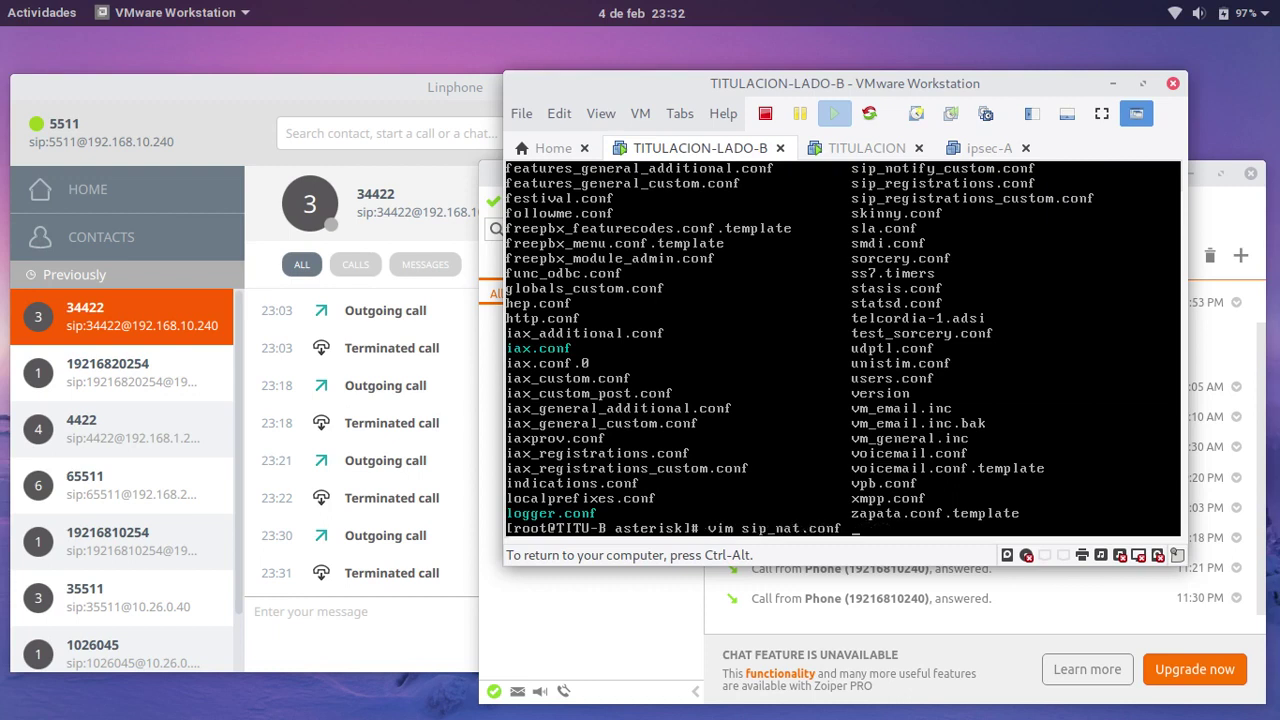
pyautogui.press('Return')
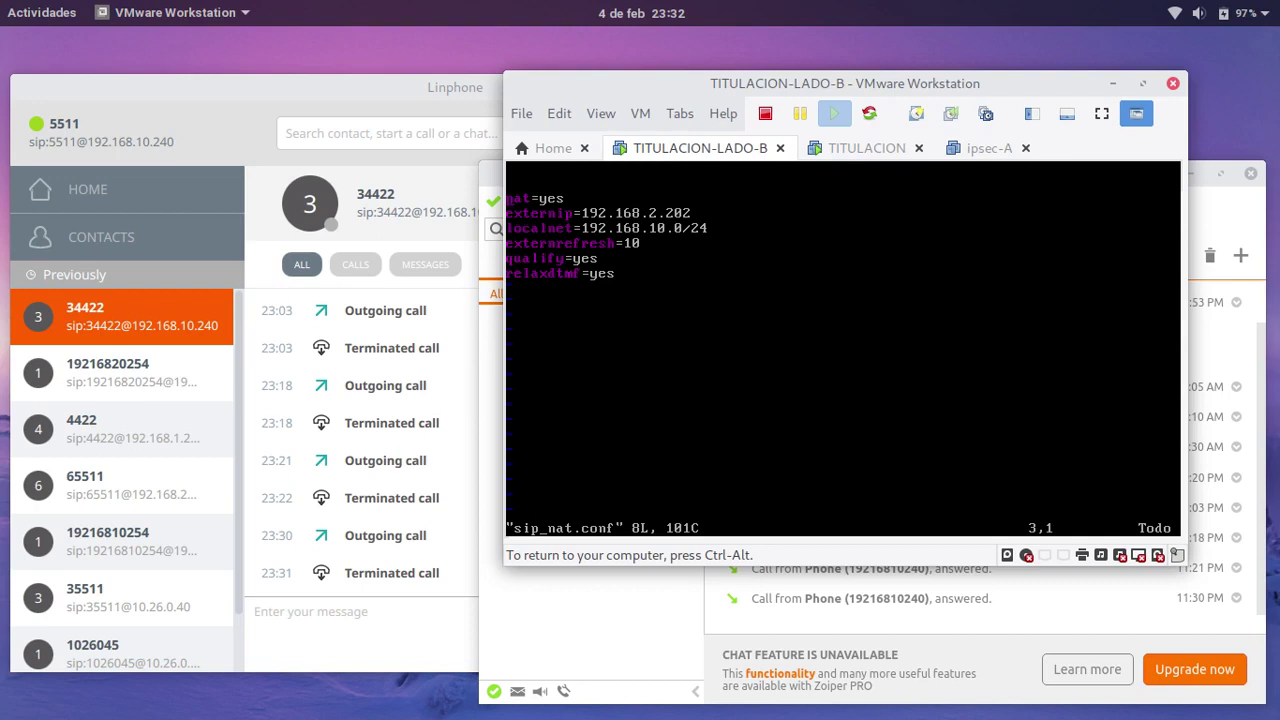
# Compare the NAT settings with those on TITULACION and quit vim on TITULACION-LADO-B with ":q"
pyautogui.hotkey('ctrl', 'alt')
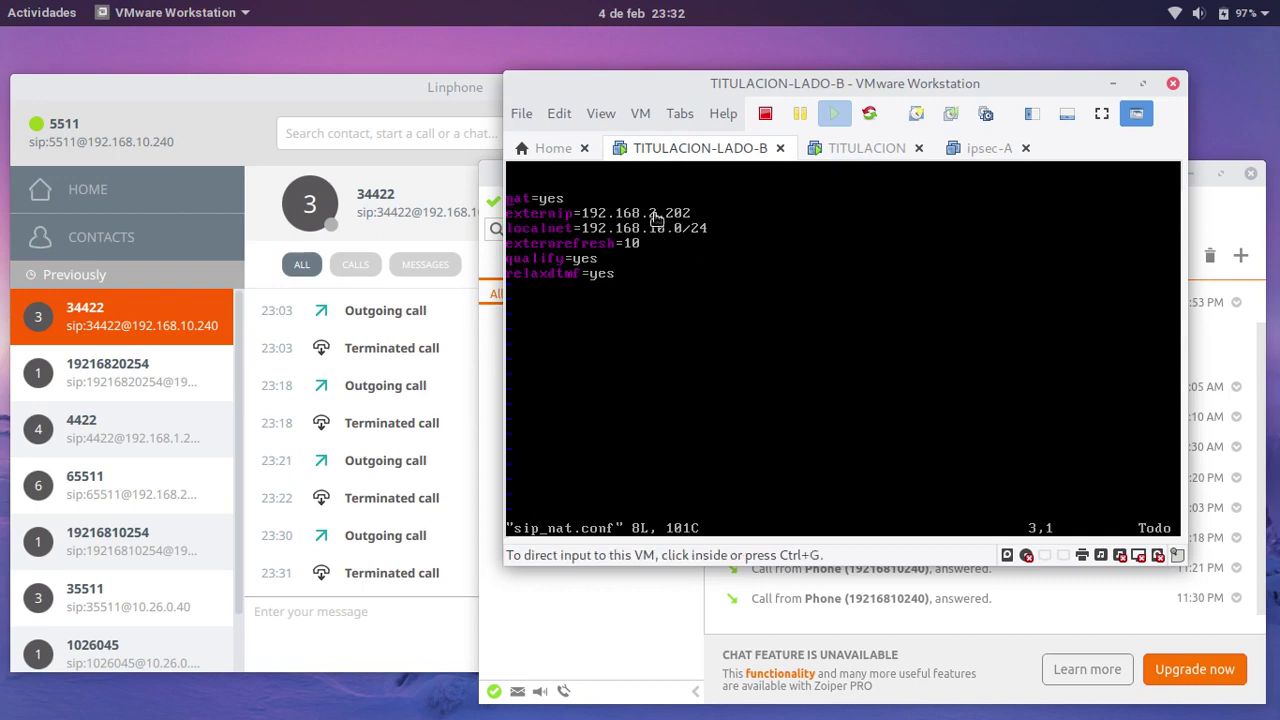
pyautogui.click(860, 150)
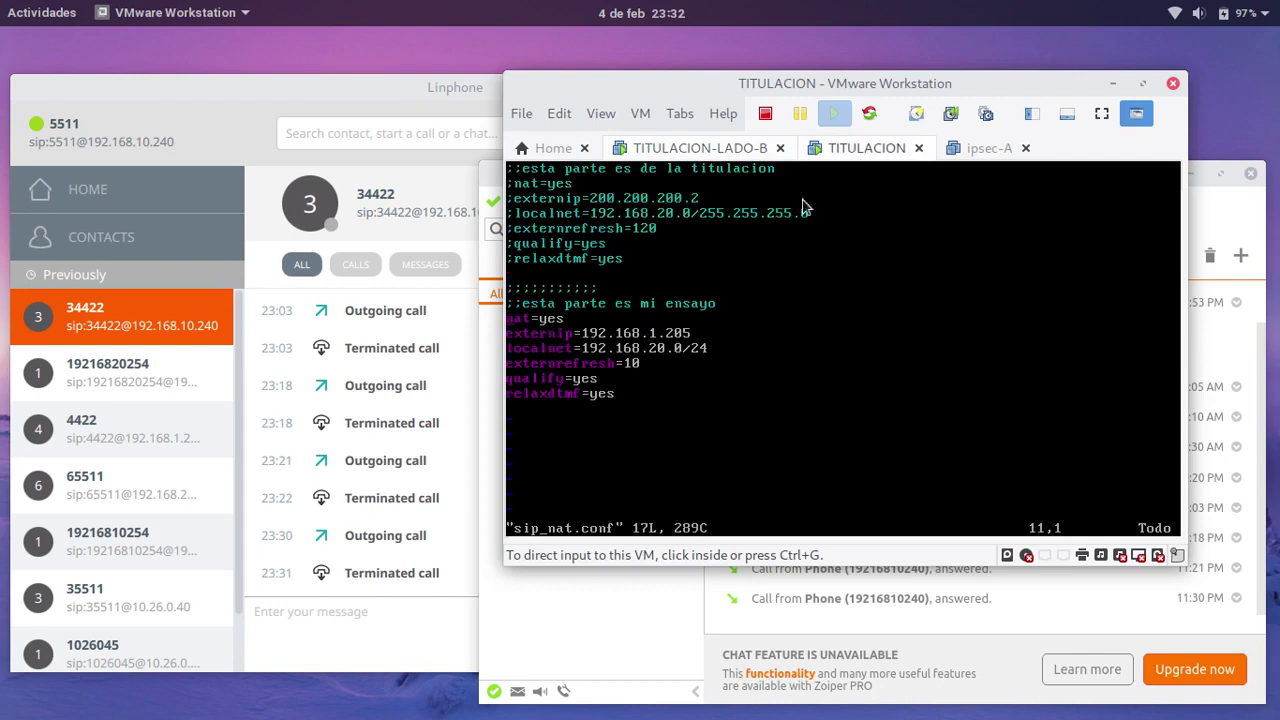
pyautogui.click(696, 152)
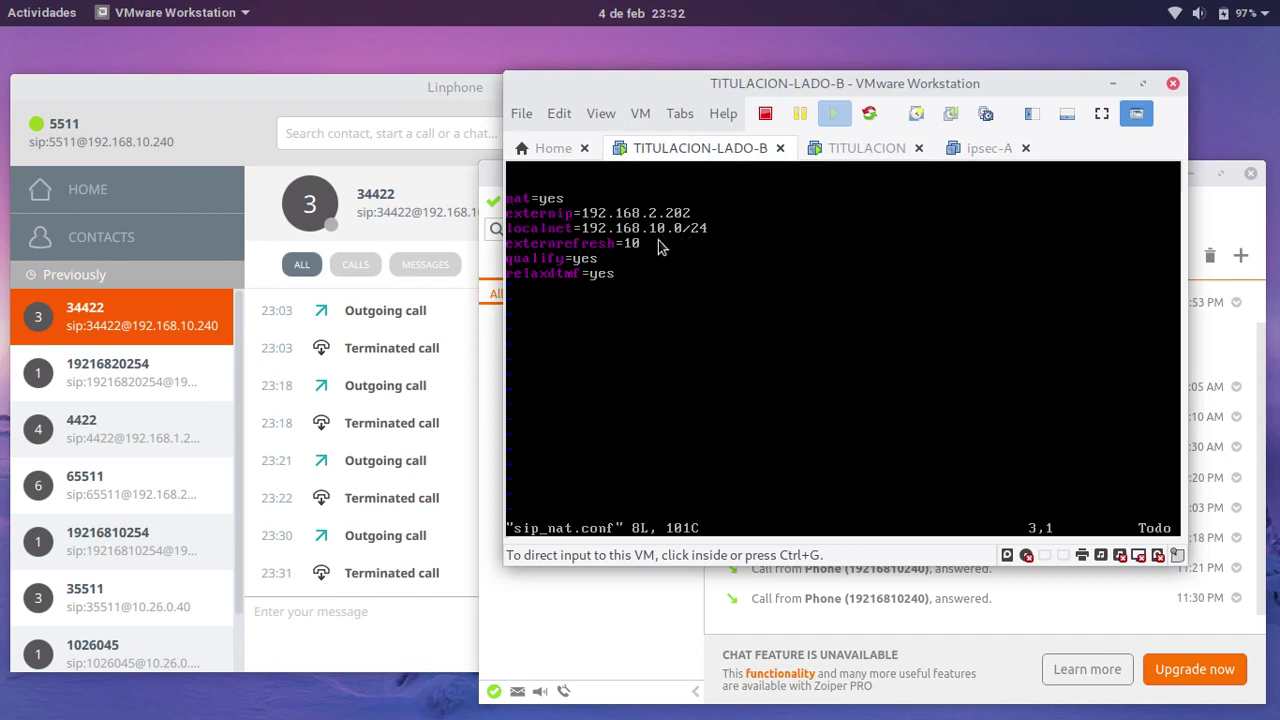
pyautogui.click(748, 432)
pyautogui.write(':q')
pyautogui.press('Return')
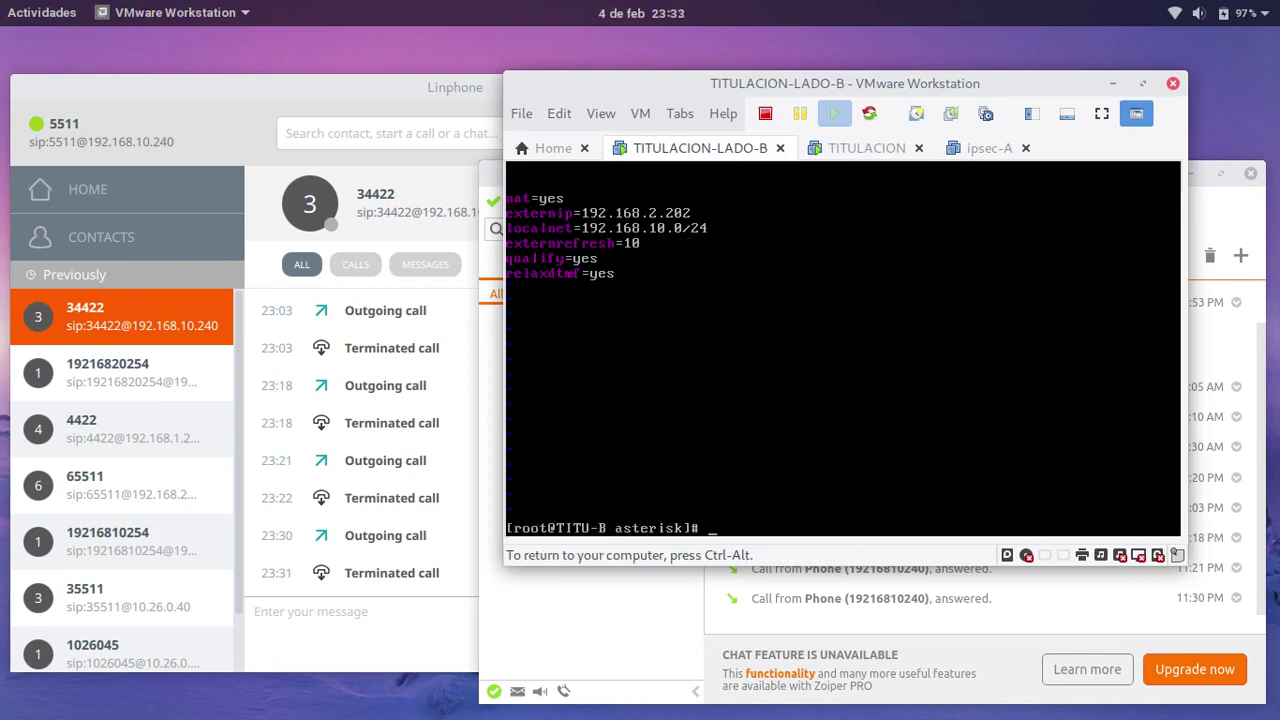
# Run "ipsec status | less" on TITULACION-LADO-B and read through to the titusubnet connection details and IPsec state information
pyautogui.write('ipsec status | less')
pyautogui.press('Return')
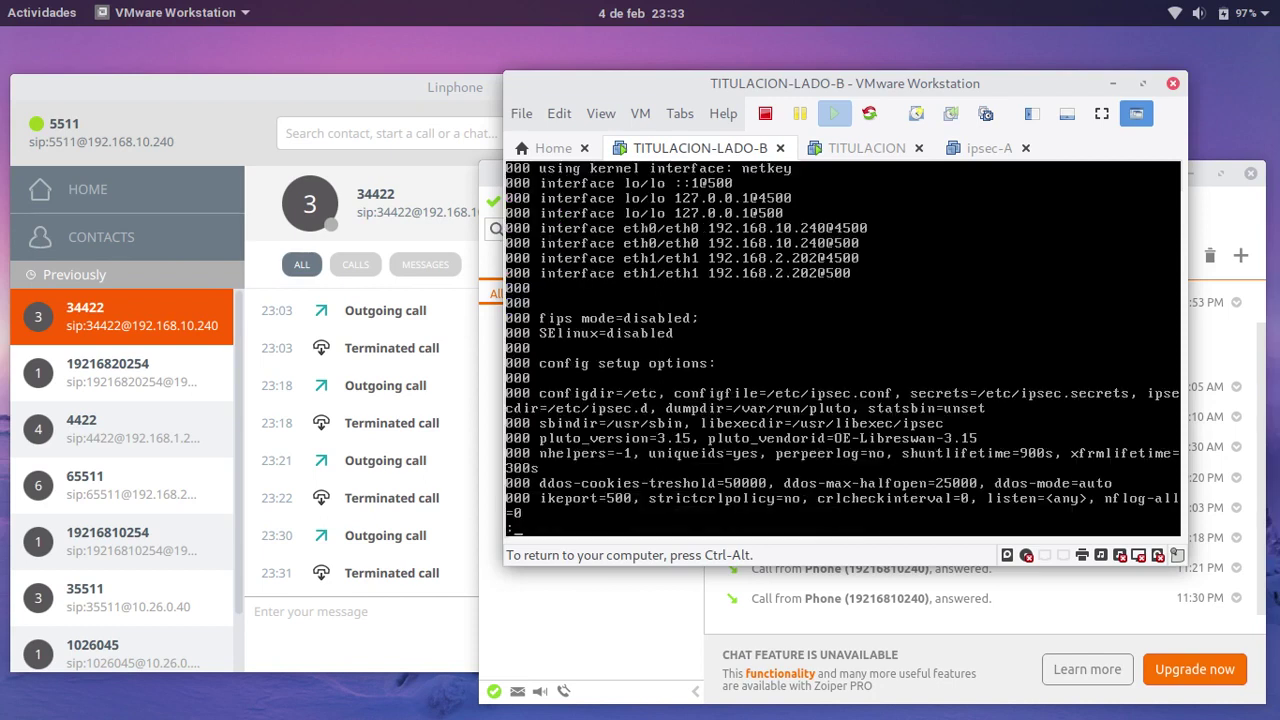
pyautogui.press('Down')
pyautogui.press('Down')
pyautogui.press('Down')
pyautogui.press('Down')
pyautogui.press('Down')
pyautogui.press('Down')
pyautogui.press('Down')
pyautogui.press('Down')
pyautogui.press('Down')
pyautogui.press('Down')
pyautogui.press('Down')
pyautogui.press('Down')
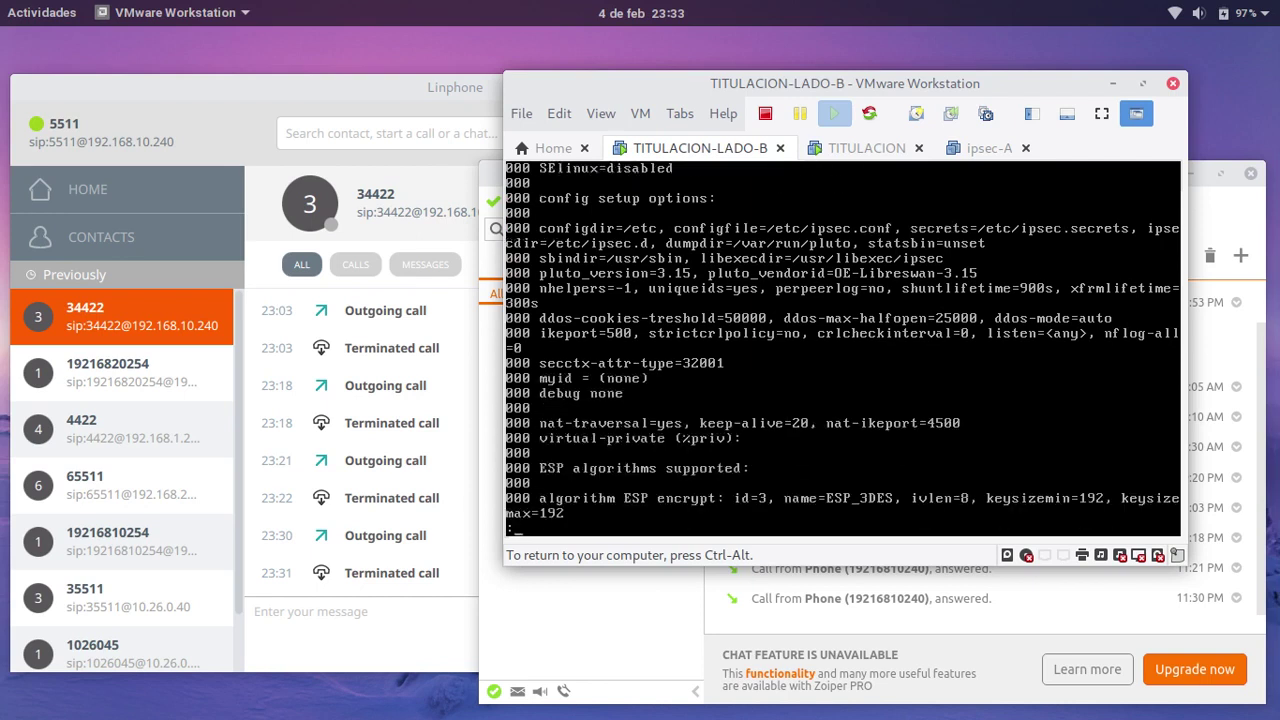
pyautogui.press('Down')
pyautogui.press('Down')
pyautogui.press('Down')
pyautogui.press('Down')
pyautogui.press('Down')
pyautogui.press('Down')
pyautogui.press('Down')
pyautogui.press('Down')
pyautogui.press('Down')
pyautogui.press('Down')
pyautogui.press('Down')
pyautogui.press('Down')
pyautogui.press('Down')
pyautogui.press('Down')
pyautogui.press('Down')
pyautogui.press('Down')
pyautogui.press('Down')
pyautogui.press('Down')
pyautogui.press('Down')
pyautogui.press('Down')
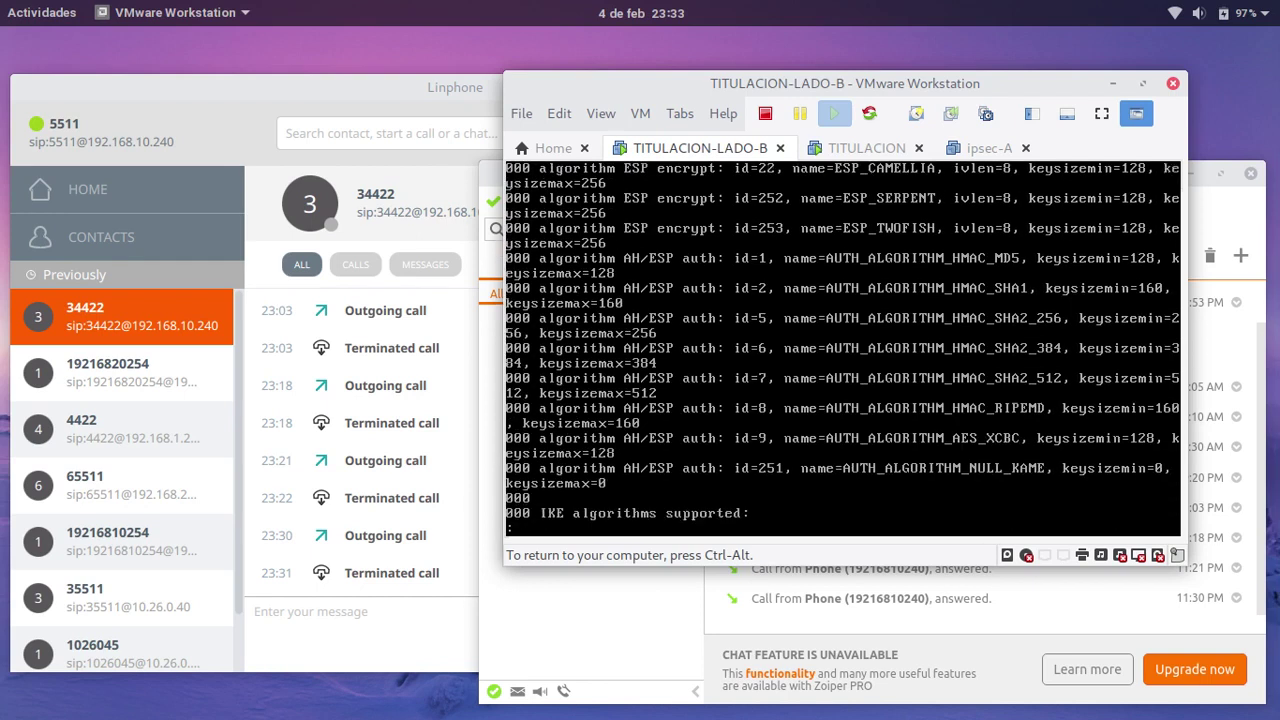
pyautogui.press('Down')
pyautogui.press('Down')
pyautogui.press('Down')
pyautogui.press('Down')
pyautogui.press('Down')
pyautogui.press('Down')
pyautogui.press('Down')
pyautogui.press('Down')
pyautogui.press('Down')
pyautogui.press('Down')
pyautogui.press('Down')
pyautogui.press('Down')
pyautogui.press('Down')
pyautogui.press('Down')
pyautogui.press('Down')
pyautogui.press('Down')
pyautogui.press('Down')
pyautogui.press('Down')
pyautogui.press('Down')
pyautogui.press('Down')
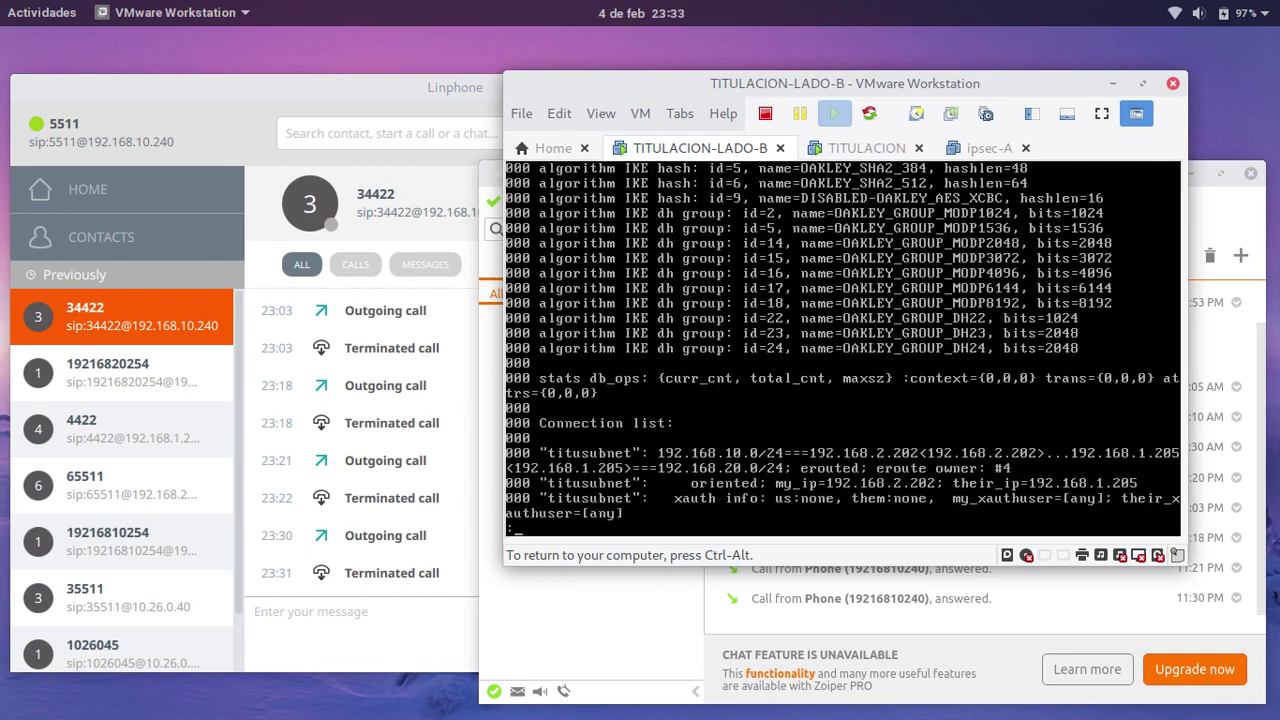
pyautogui.press('Down')
pyautogui.press('Down')
pyautogui.press('Down')
pyautogui.press('Down')
pyautogui.press('Down')
pyautogui.press('Down')
pyautogui.press('Down')
pyautogui.press('Down')
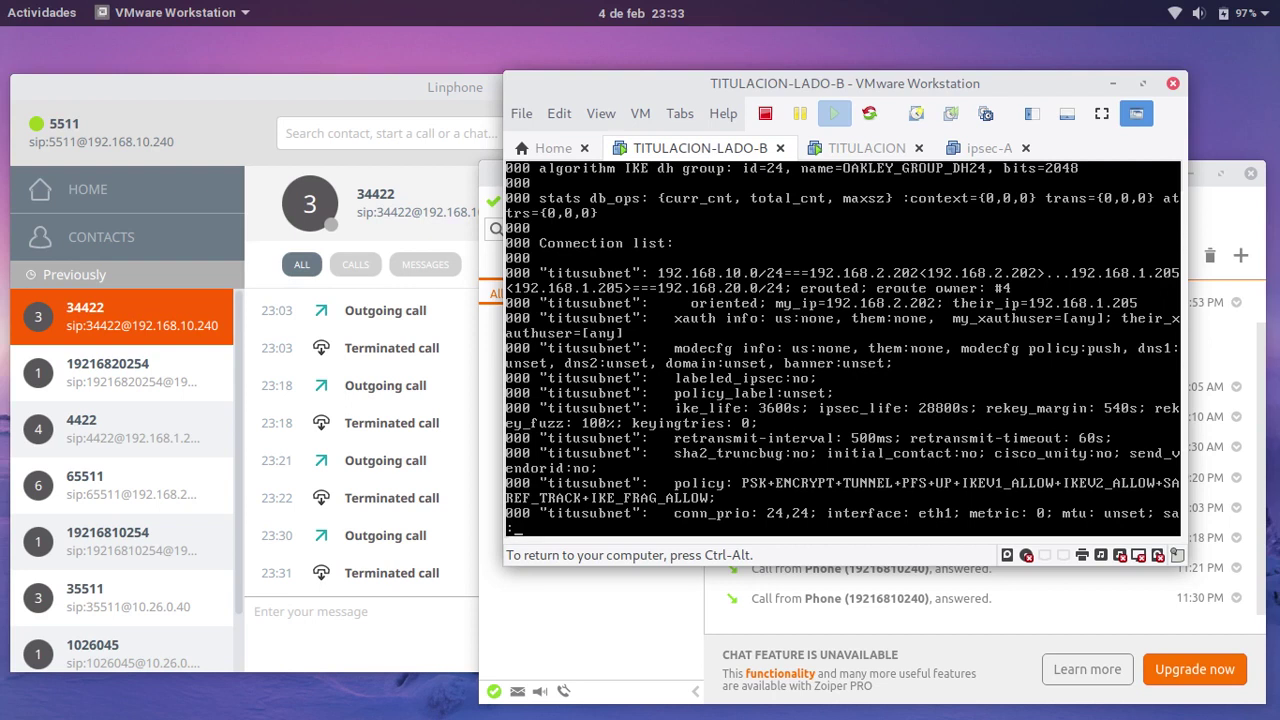
pyautogui.press('Down')
pyautogui.press('Down')
pyautogui.press('Down')
pyautogui.press('Down')
pyautogui.press('Down')
pyautogui.press('Down')
pyautogui.press('Down')
pyautogui.press('Down')
pyautogui.press('Down')
pyautogui.press('Down')
pyautogui.press('Down')
pyautogui.press('Down')
pyautogui.press('Down')
pyautogui.press('Down')
pyautogui.press('Down')
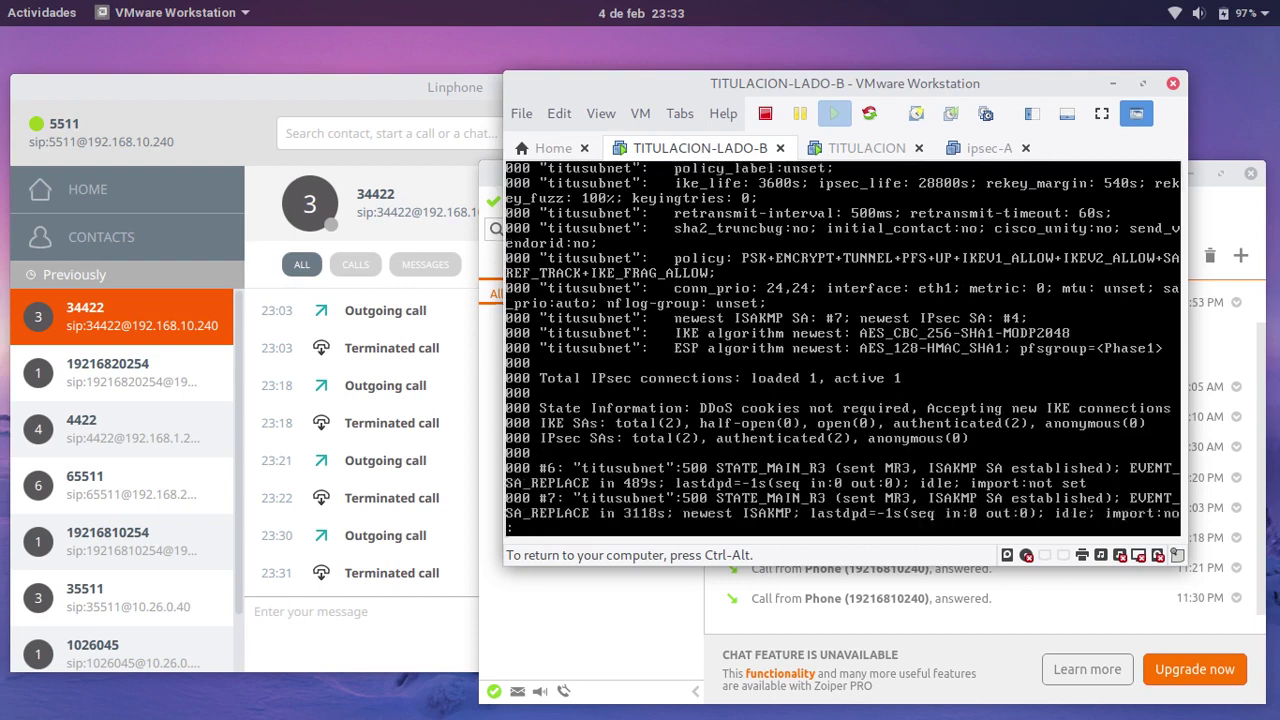
# Switch to the TITULACION virtual machine and close sip_nat.conf in vim with ":wq"
pyautogui.hotkey('ctrl', 'alt')
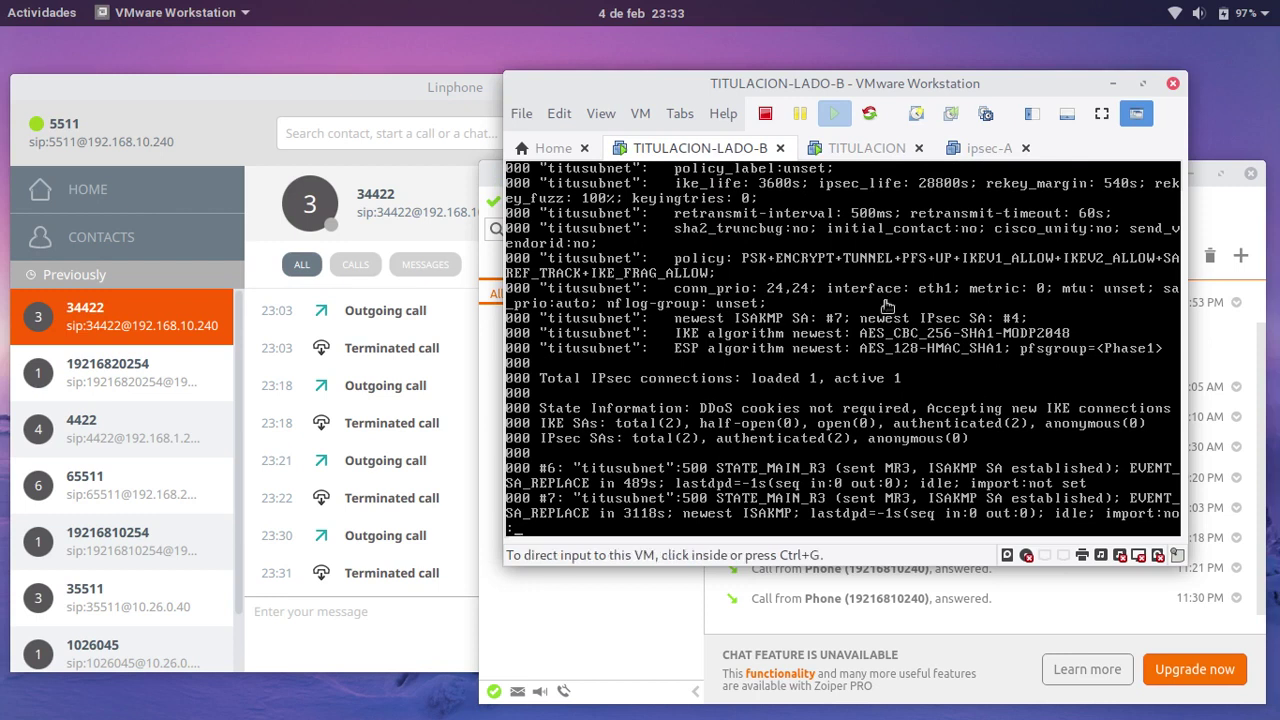
pyautogui.click(860, 150)
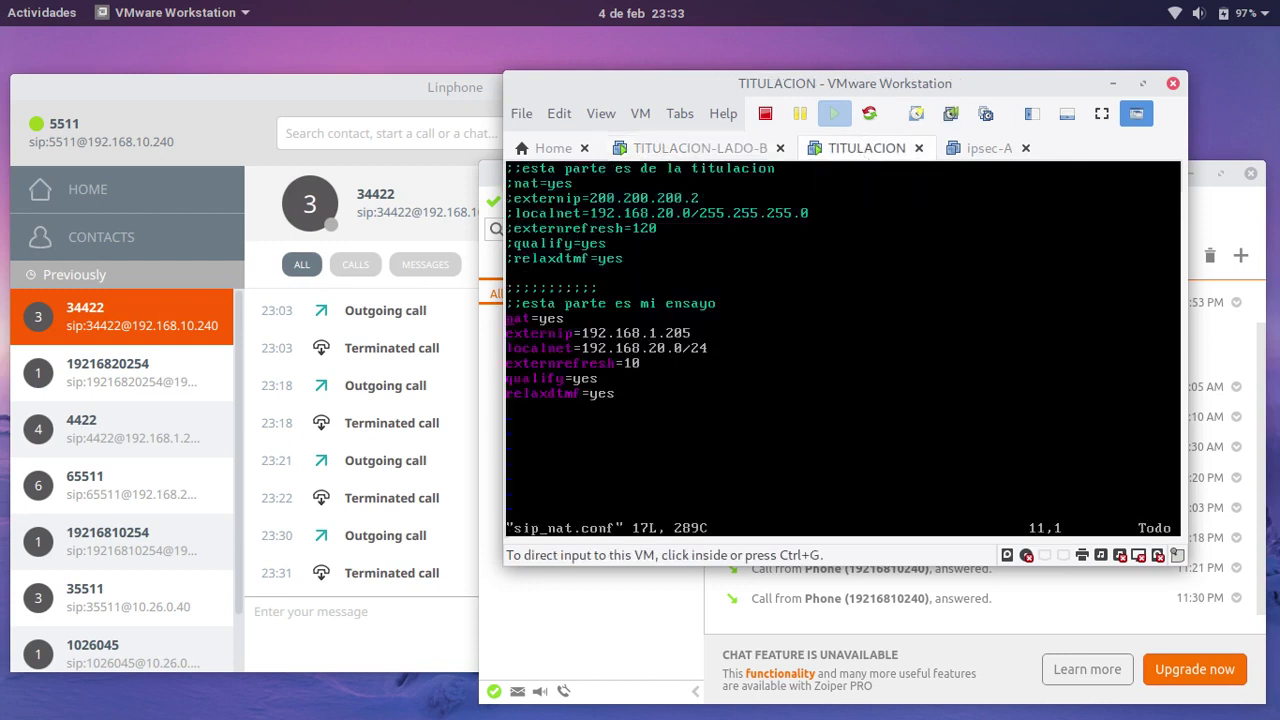
pyautogui.click(800, 340)
pyautogui.write(':wq')
pyautogui.press('Return')
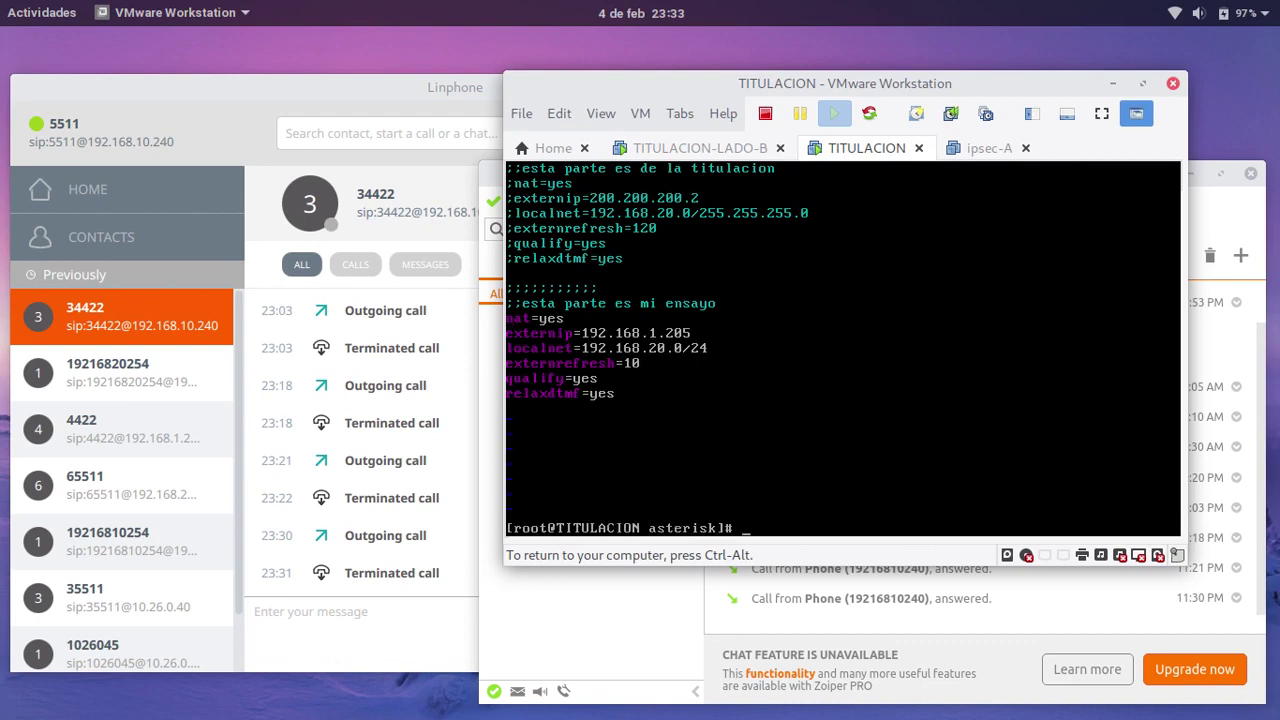
# Open /etc/ipsec.conf in vim on TITULACION to examine the titusubnet and tunneltitu connection definitions
pyautogui.press('Up')
pyautogui.press('Up')
pyautogui.press('Down')
pyautogui.press('Down')
pyautogui.write('vim /etc/')
pyautogui.write('ipsec.conf')
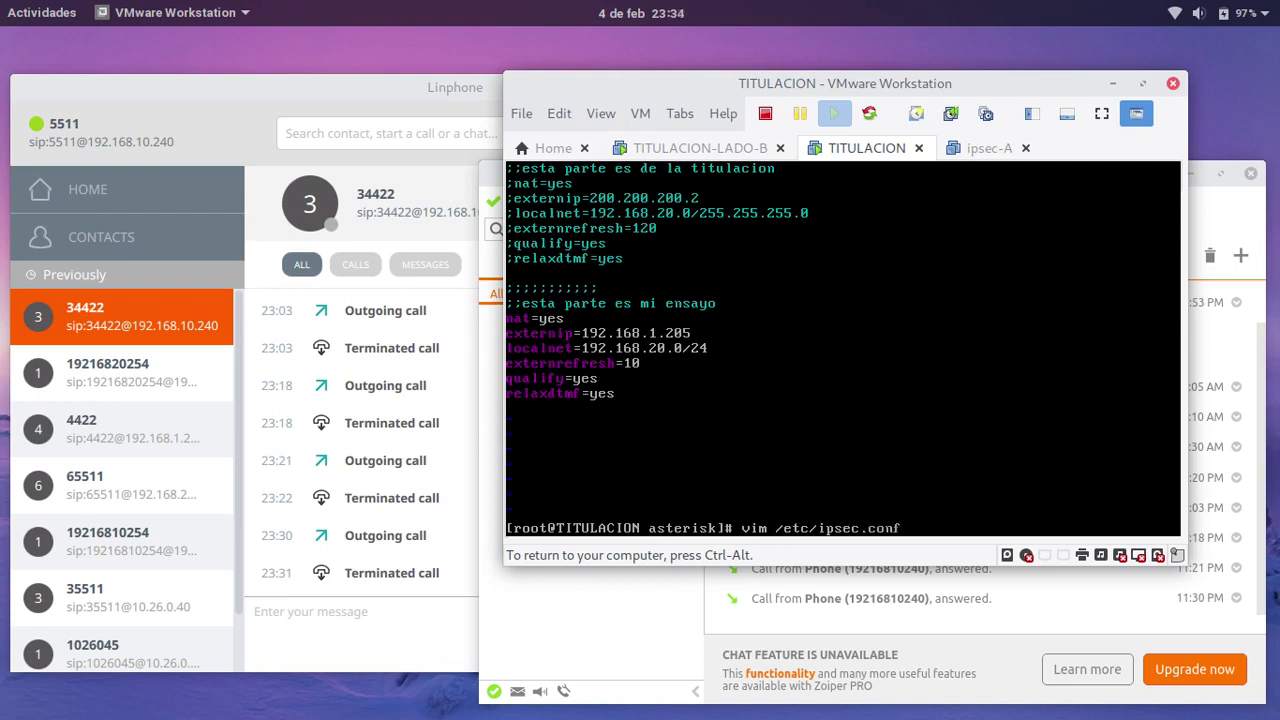
pyautogui.press('Return')
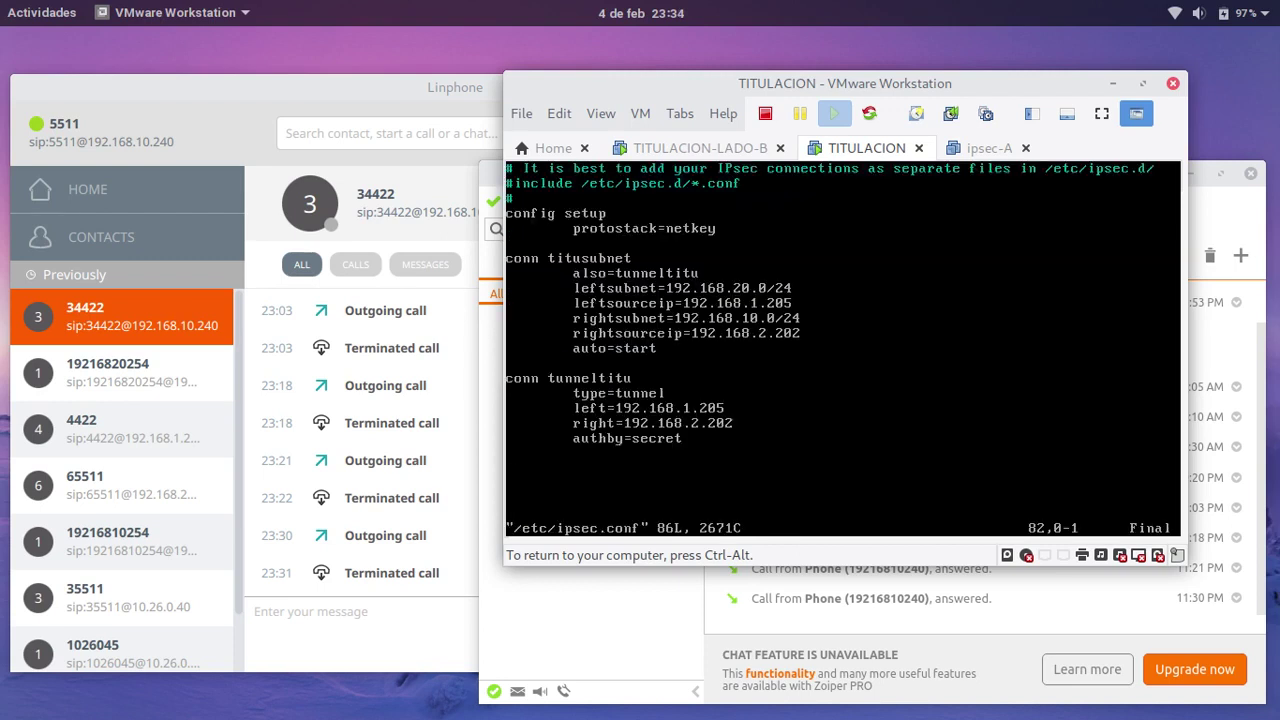
# Return to TITULACION-LADO-B, switch to Firefox and examine the trunk-la240 SIP trunk in FreePBX on 192.168.20.254
pyautogui.hotkey('ctrl', 'alt')
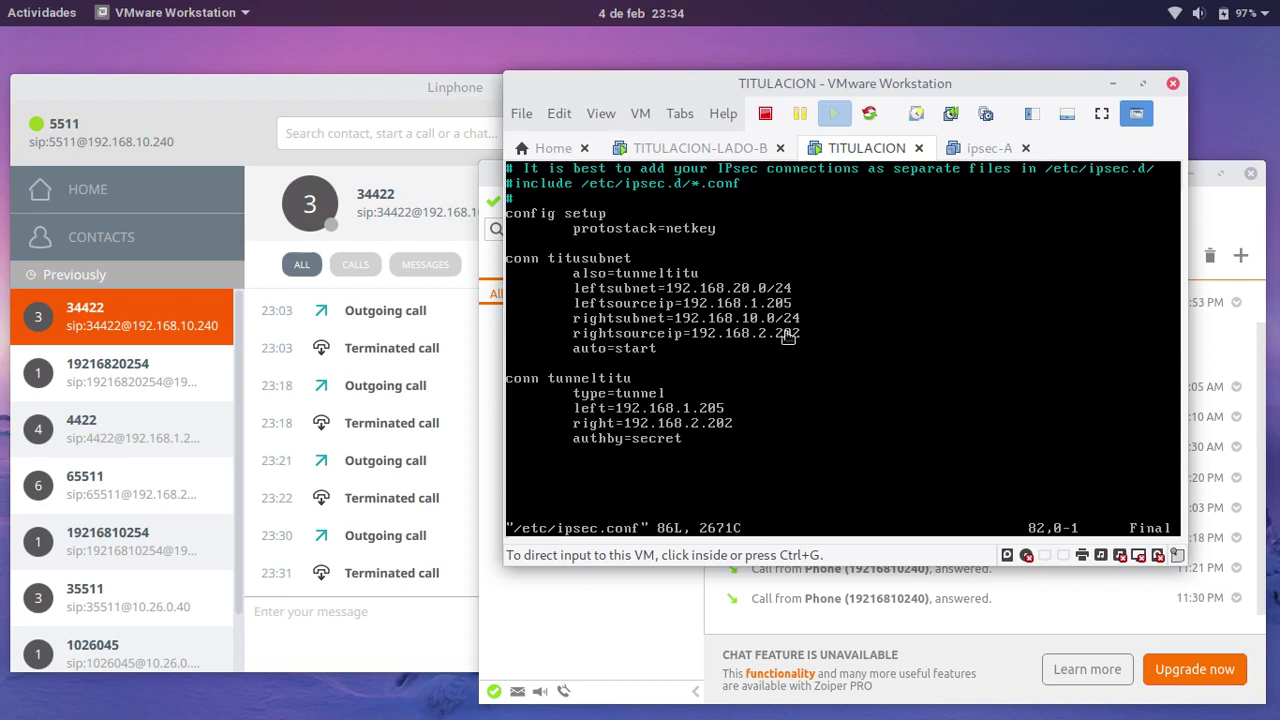
pyautogui.click(688, 152)
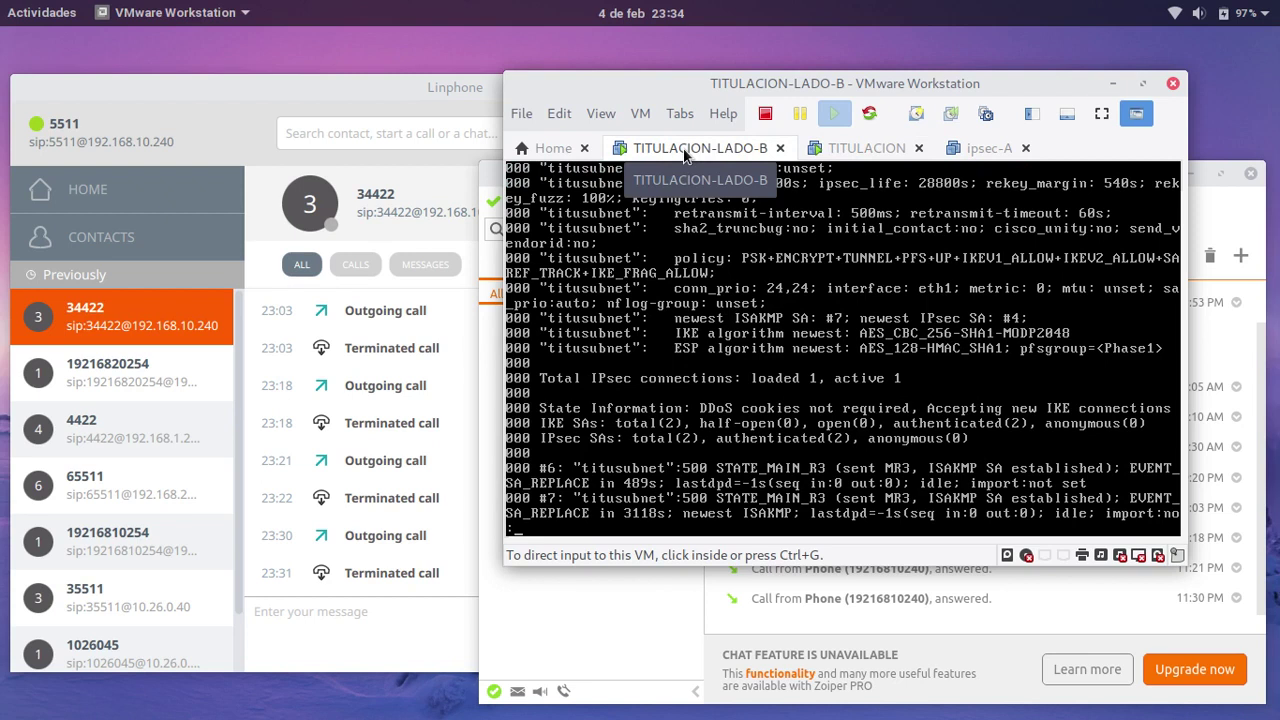
pyautogui.hotkey('alt', 'Tab')
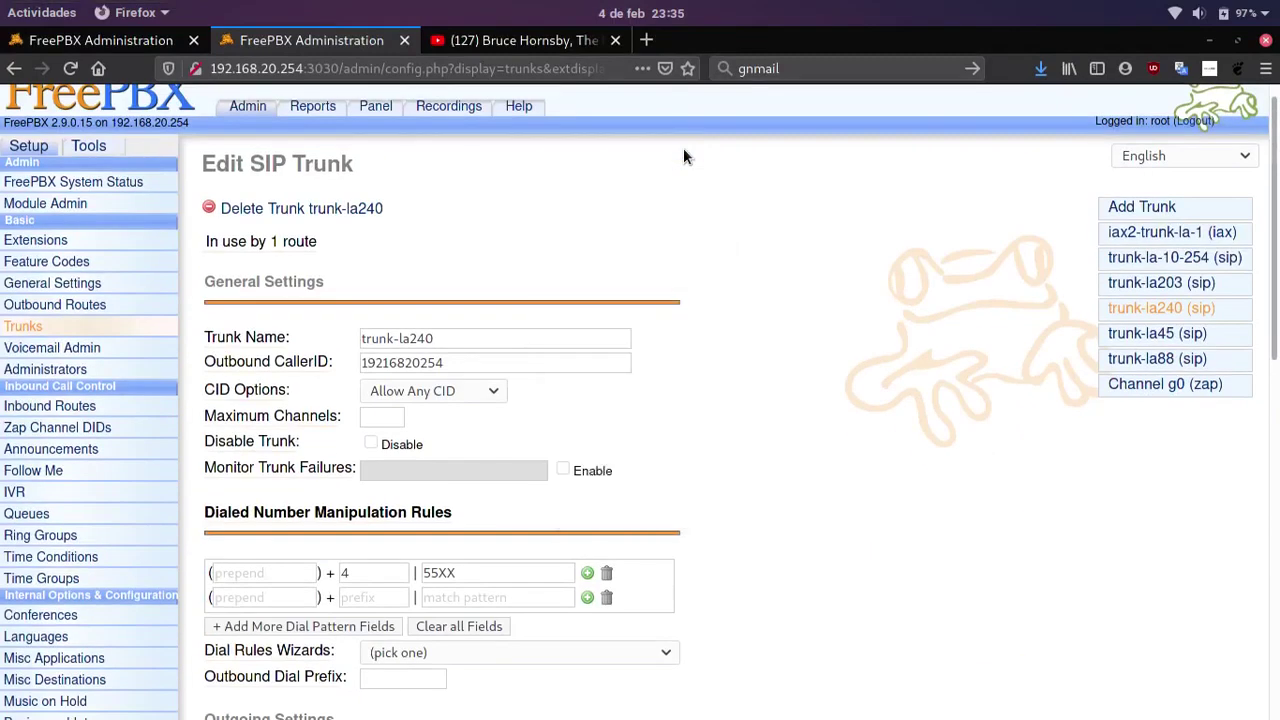
pyautogui.scroll(-5, 752, 350)
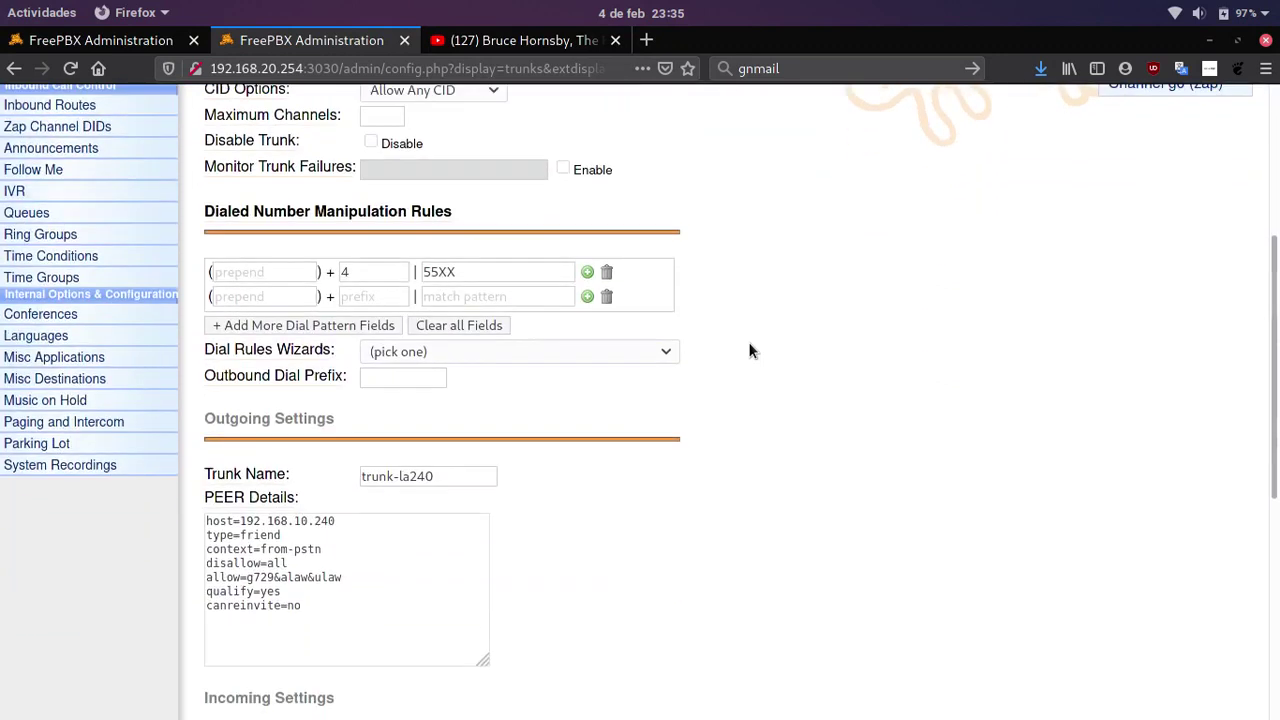
pyautogui.scroll(1, 751, 351)
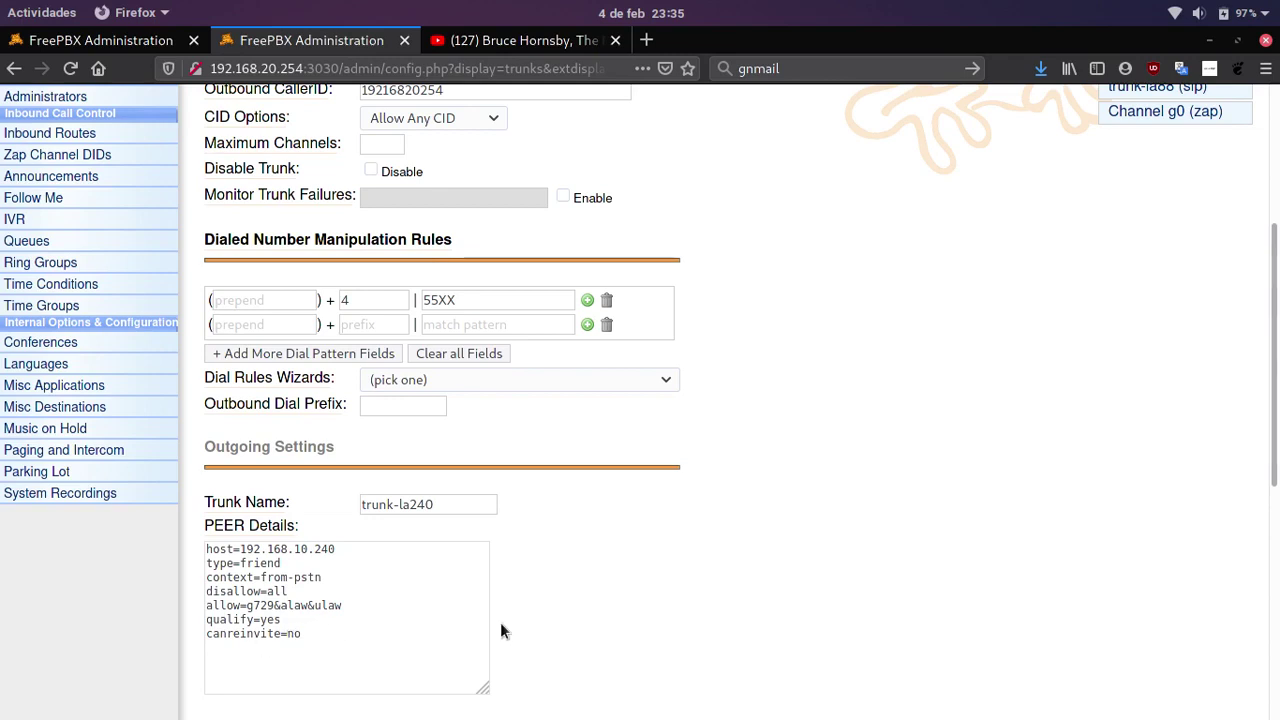
pyautogui.scroll(5, 755, 600)
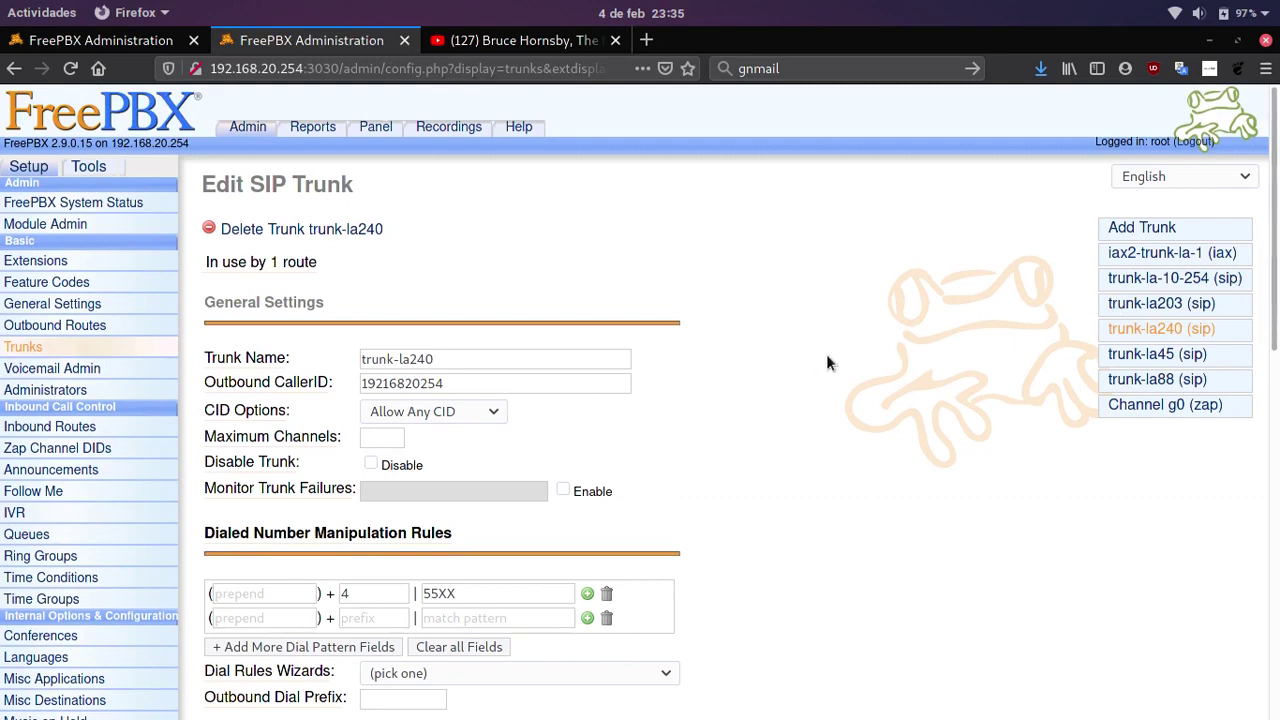
# Compare the dial rules and peer details of trunk-la254 on 192.168.10.240 with those of trunk-la240 on 192.168.20.254
pyautogui.click(125, 42)
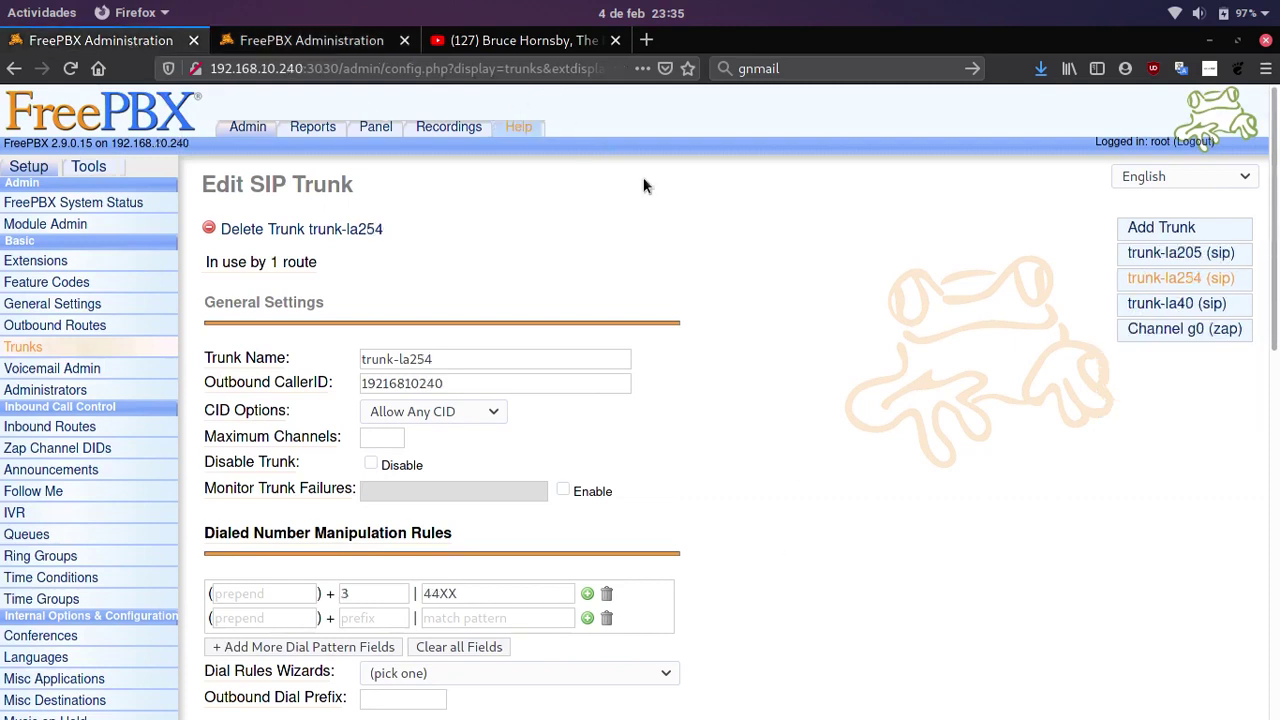
pyautogui.scroll(-5, 911, 370)
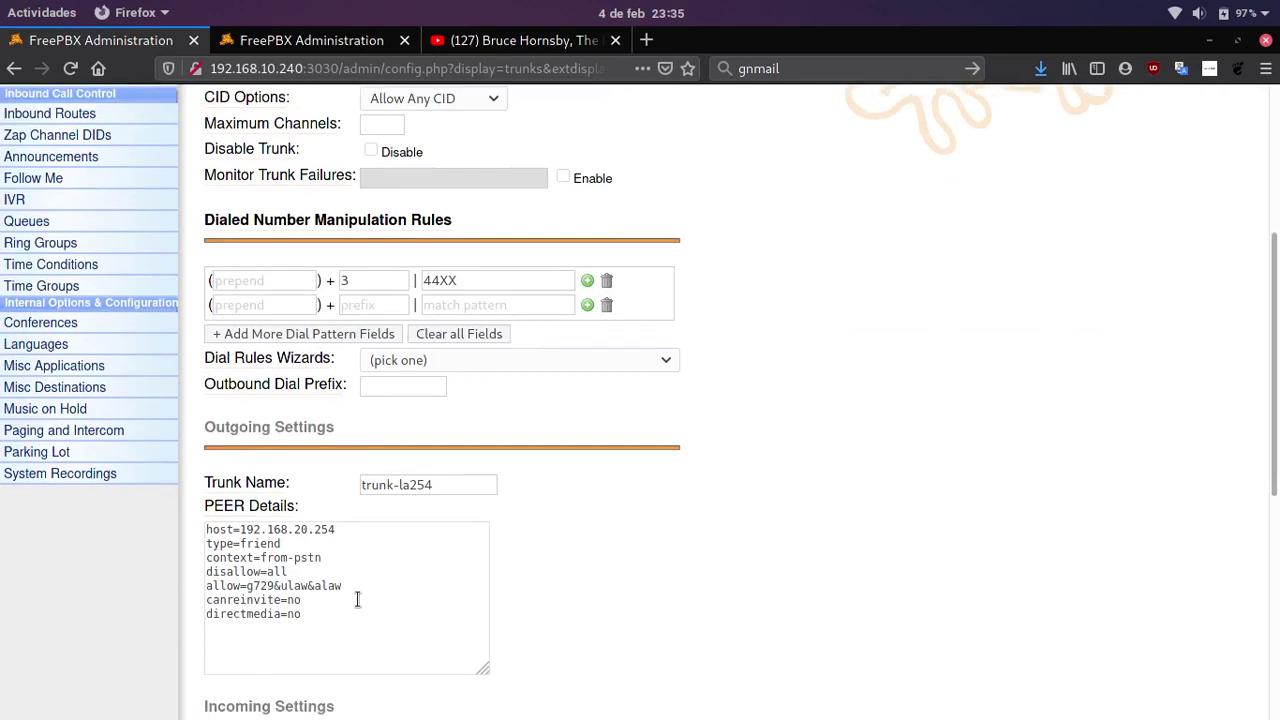
pyautogui.click(306, 47)
pyautogui.scroll(-5, 883, 312)
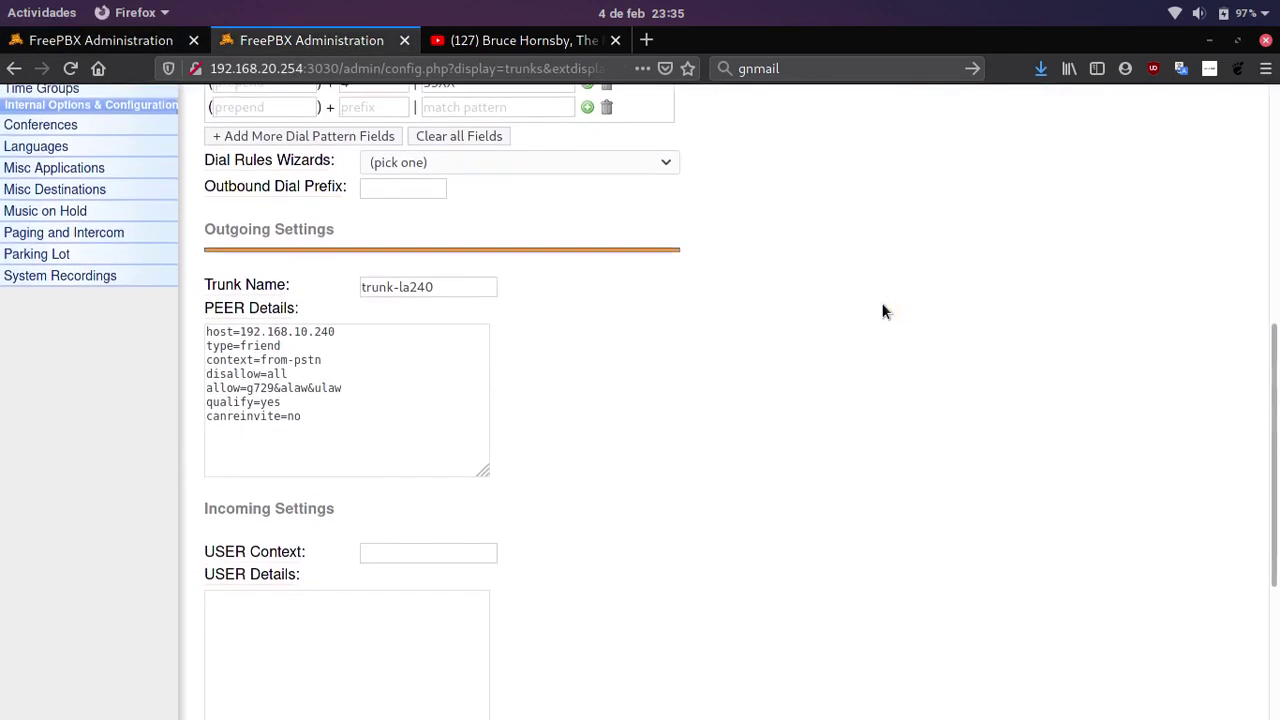
pyautogui.scroll(2, 882, 312)
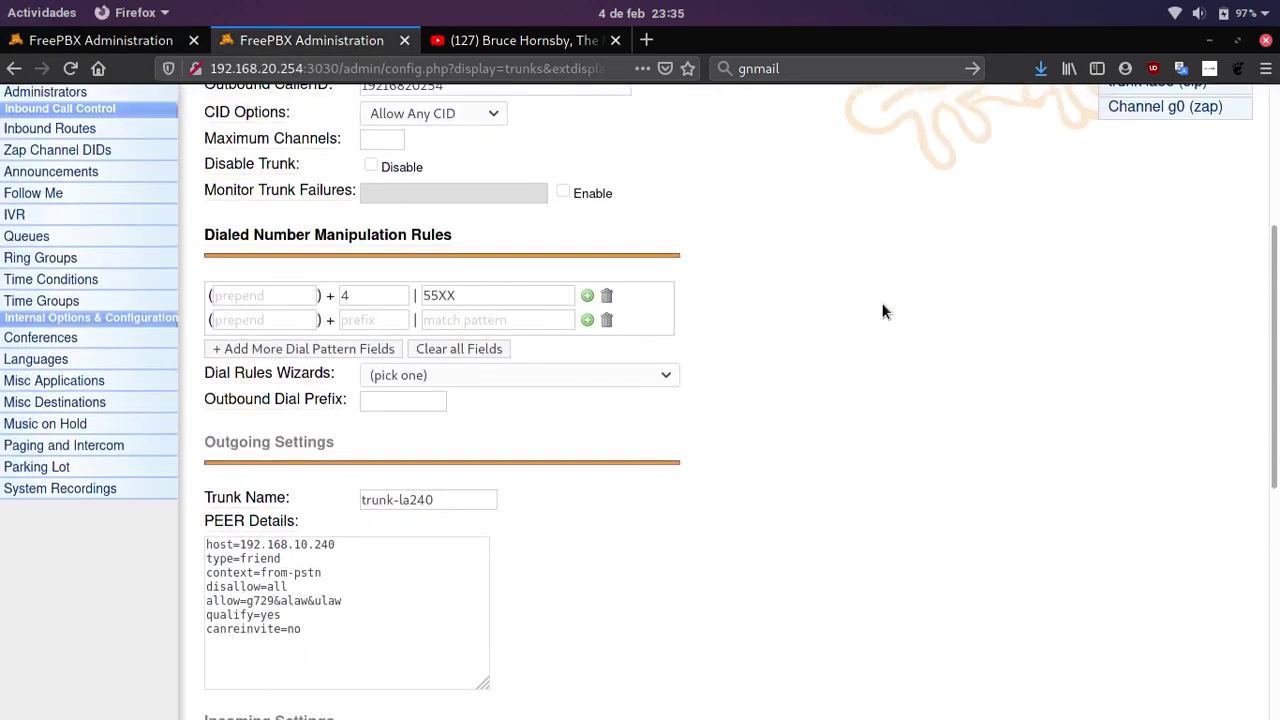
pyautogui.click(140, 40)
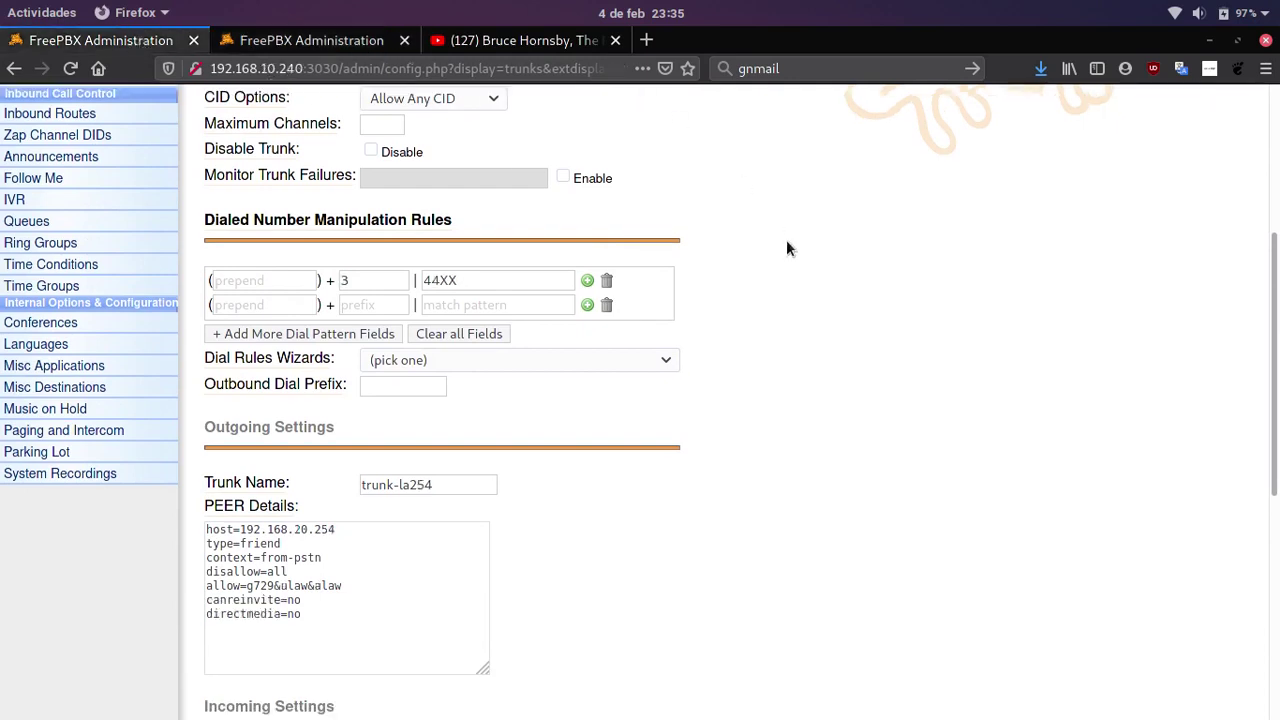
# Switch to Linphone and open its Network preferences to examine the transport and port settings
pyautogui.hotkey('ctrl', 'alt', 'Down')
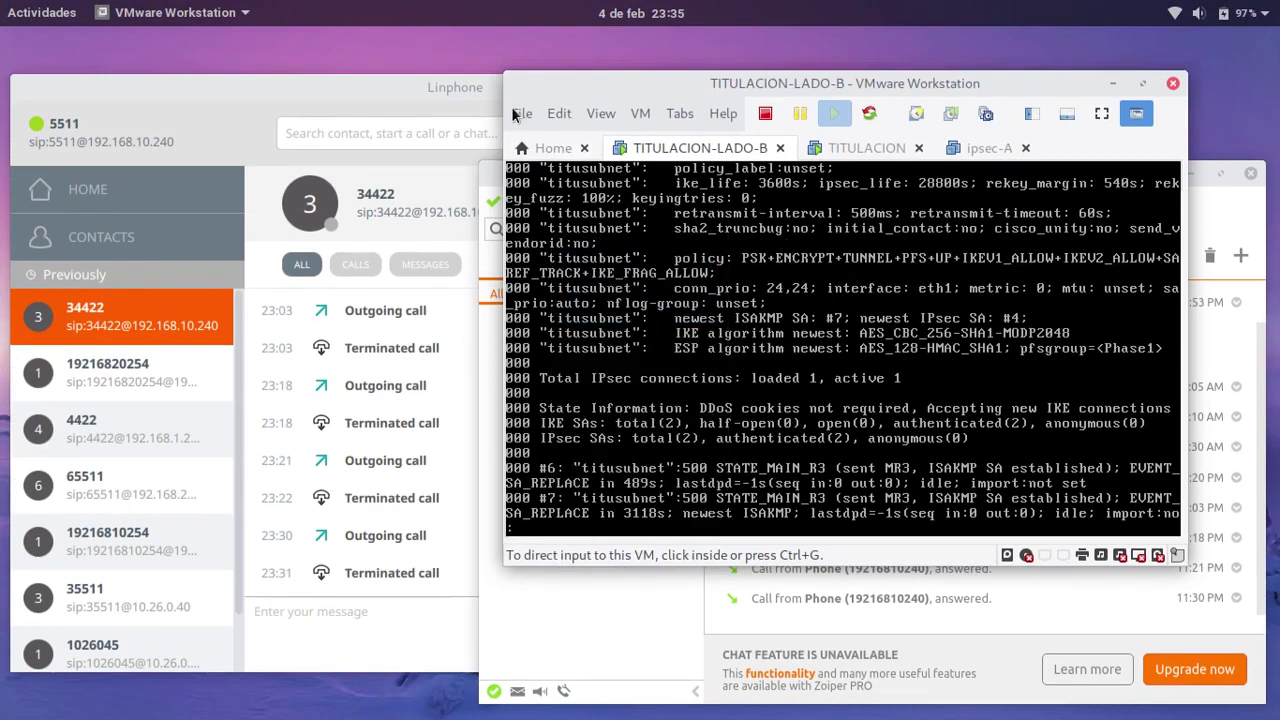
pyautogui.click(432, 89)
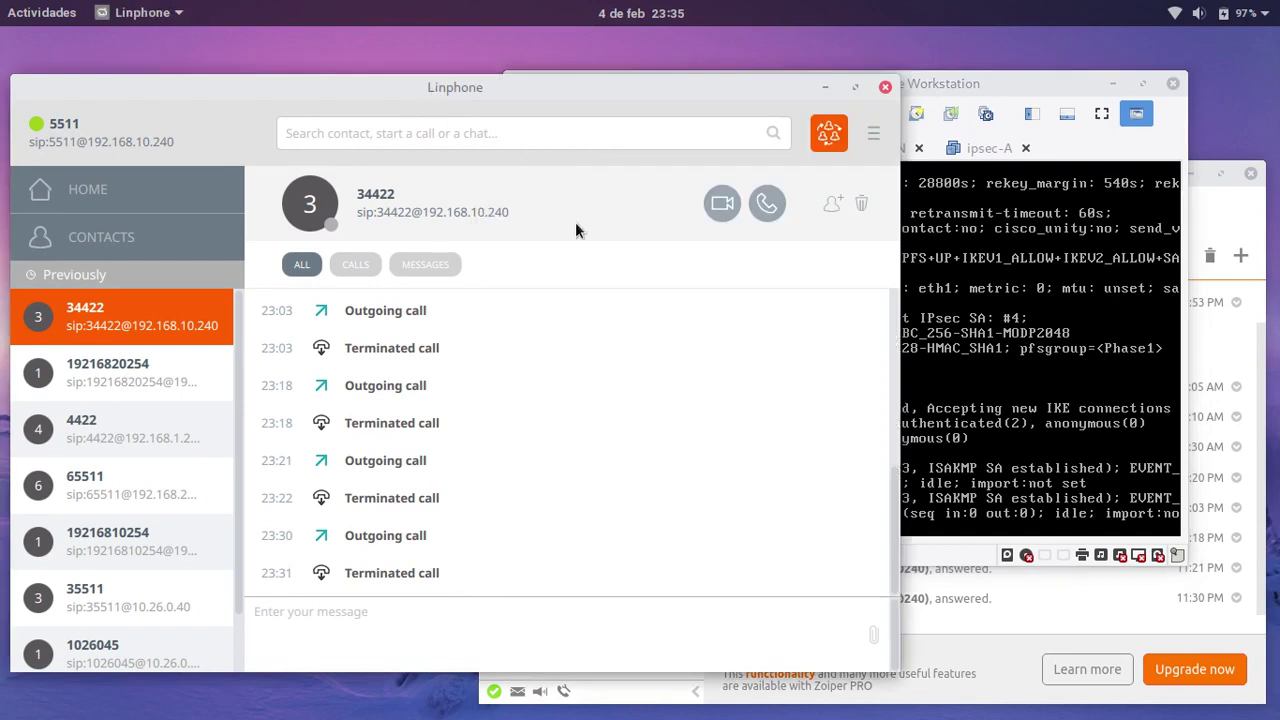
pyautogui.click(872, 138)
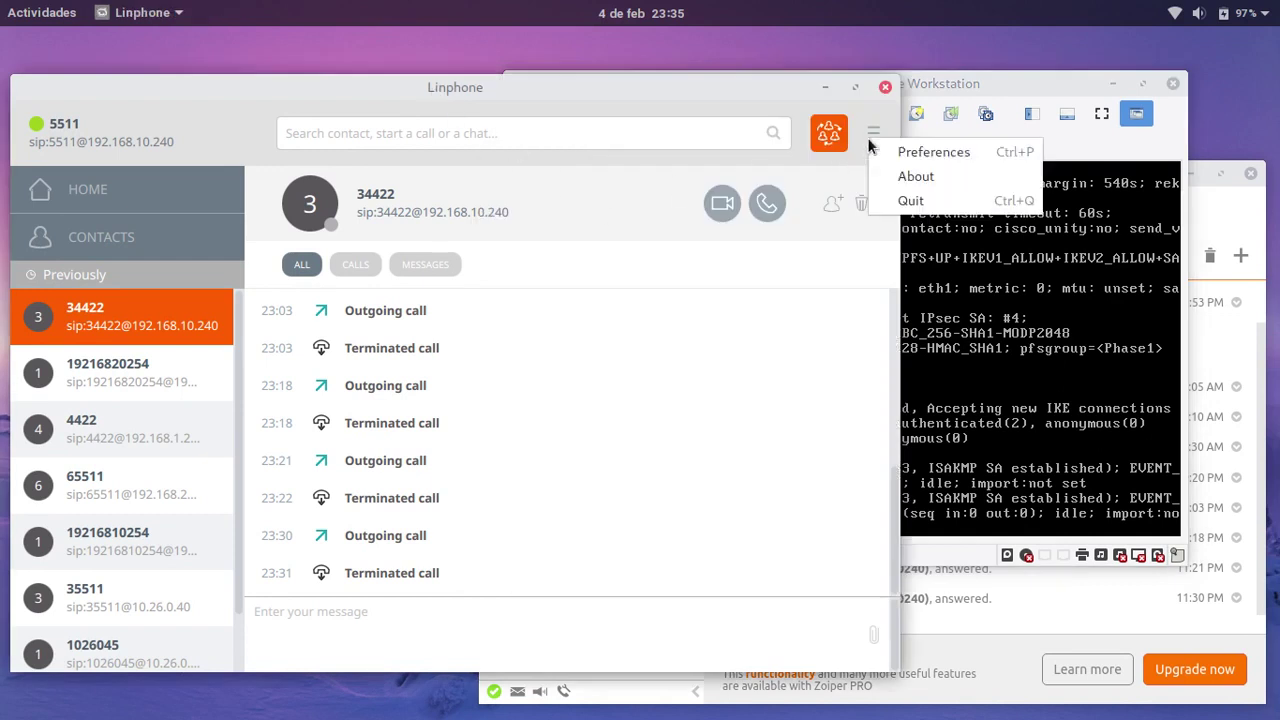
pyautogui.click(902, 152)
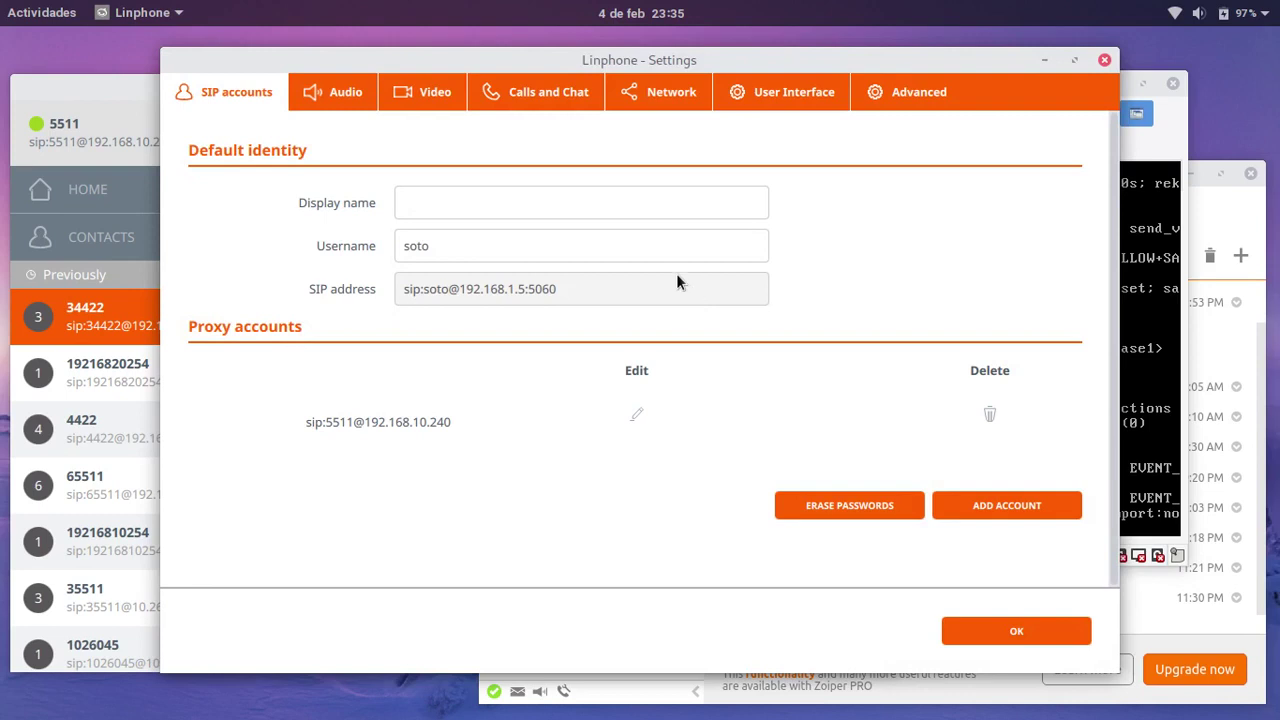
pyautogui.click(654, 97)
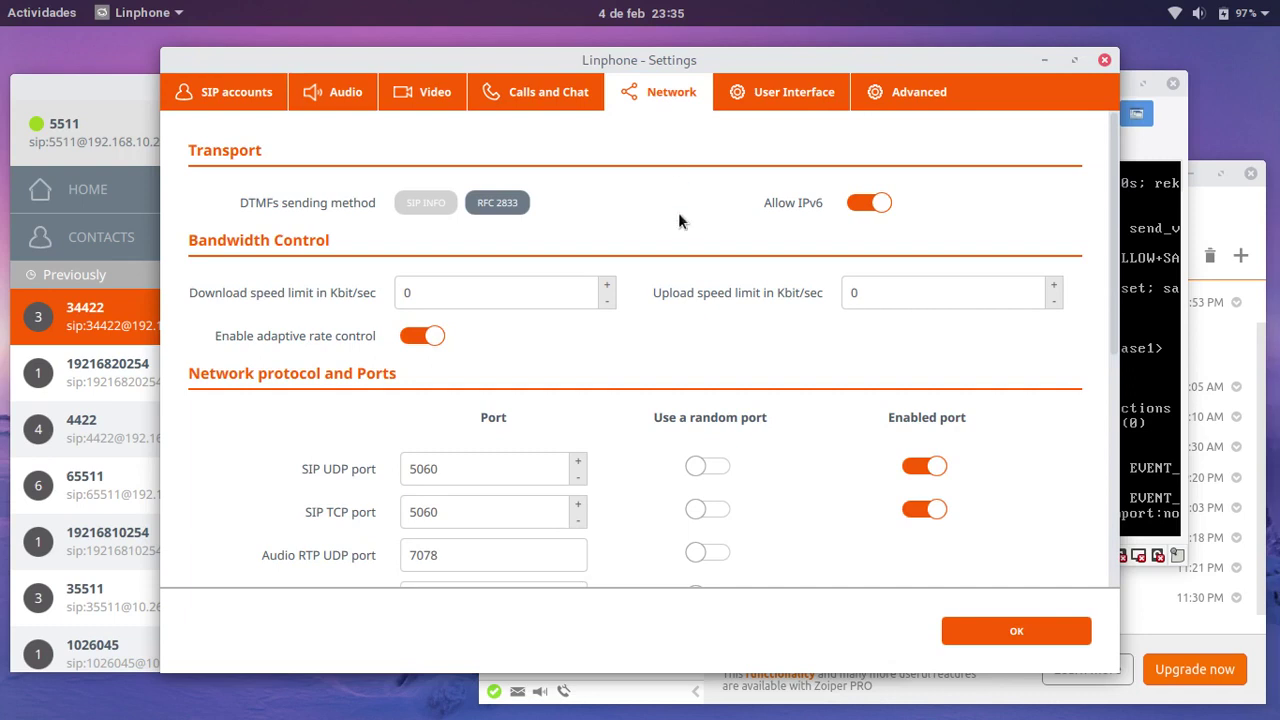
# Examine Linphone's network ports, SIP accounts, audio, video, calls and chat, user interface and advanced log settings
pyautogui.scroll(-5, 678, 220)
pyautogui.scroll(5, 678, 220)
pyautogui.click(918, 86)
pyautogui.click(778, 96)
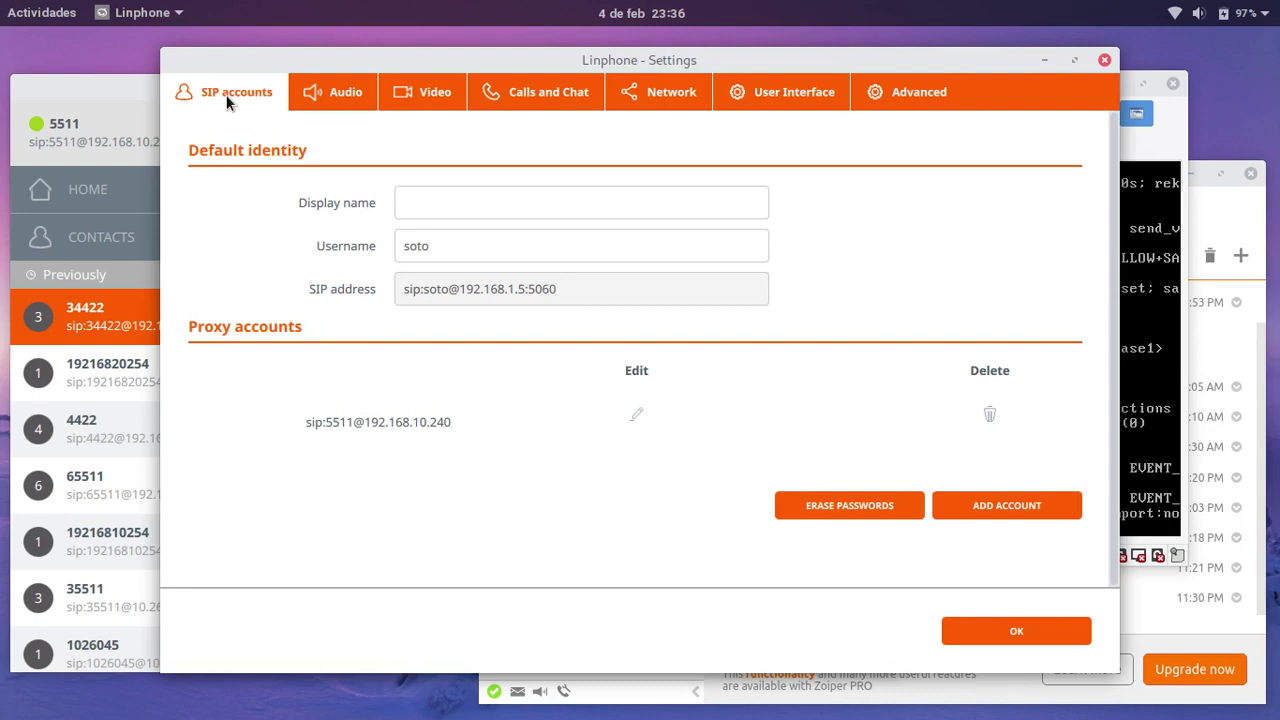
pyautogui.click(323, 92)
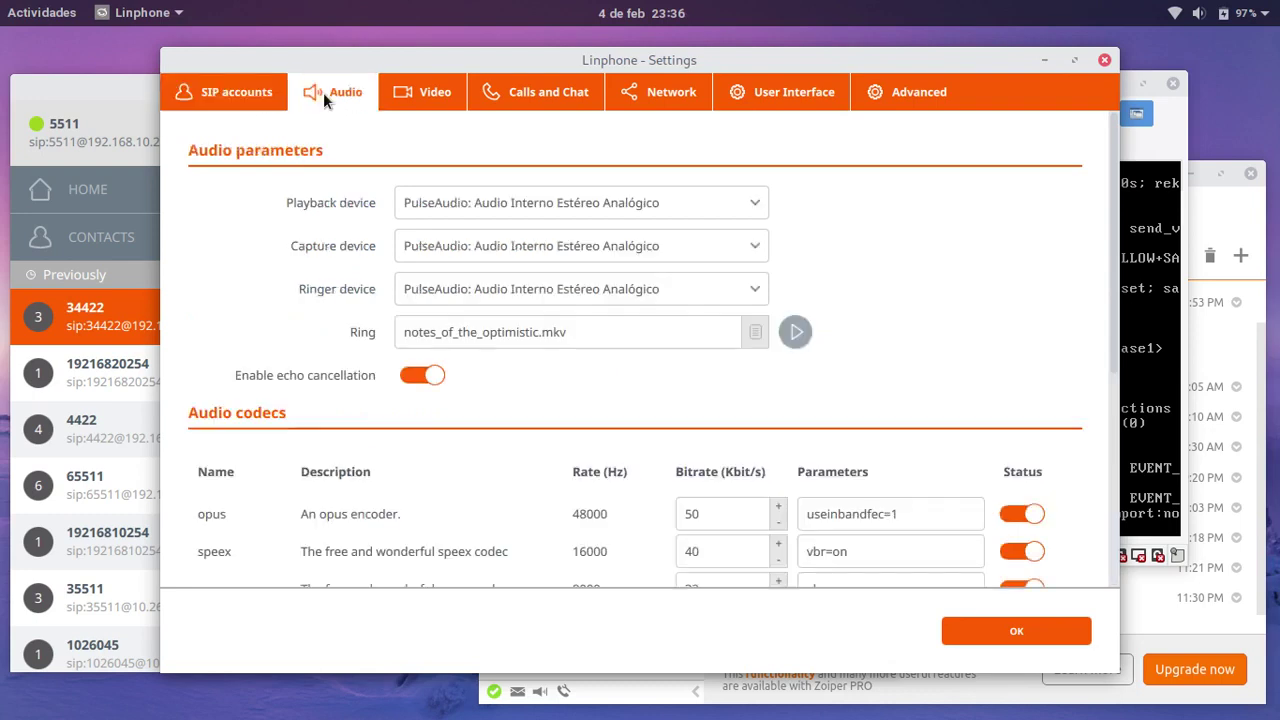
pyautogui.click(410, 101)
pyautogui.click(516, 94)
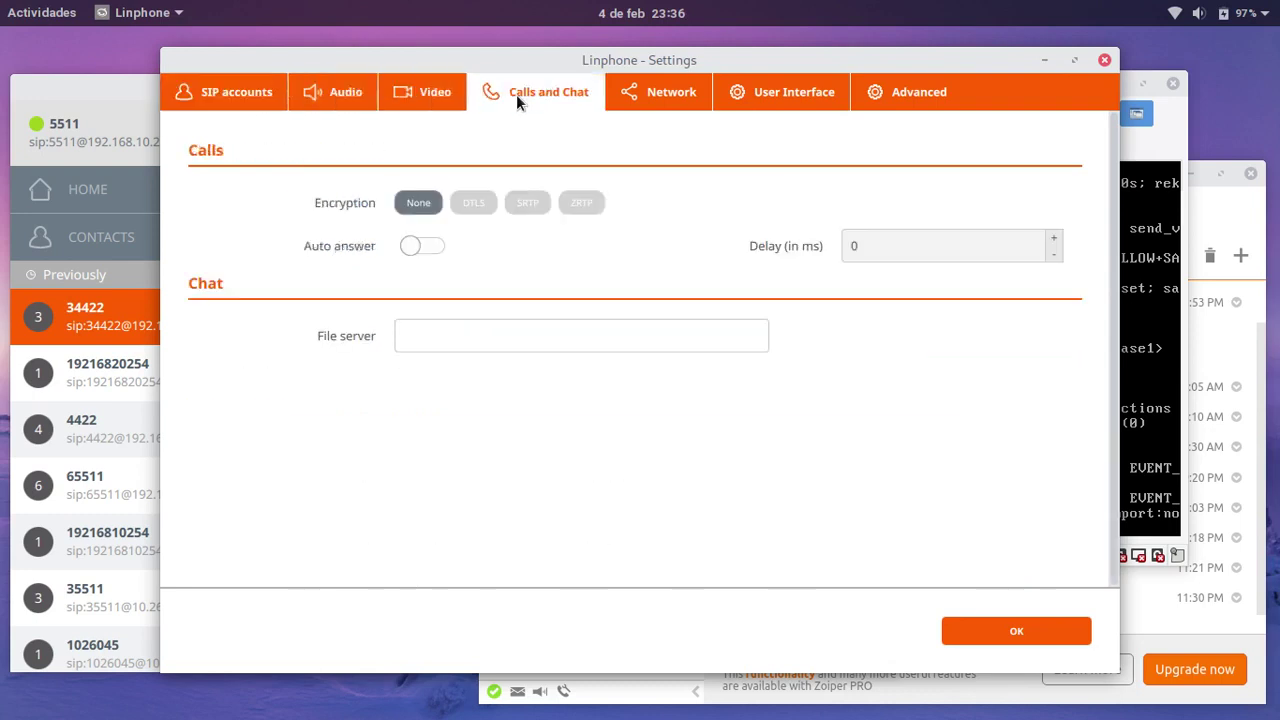
pyautogui.click(622, 92)
pyautogui.click(759, 105)
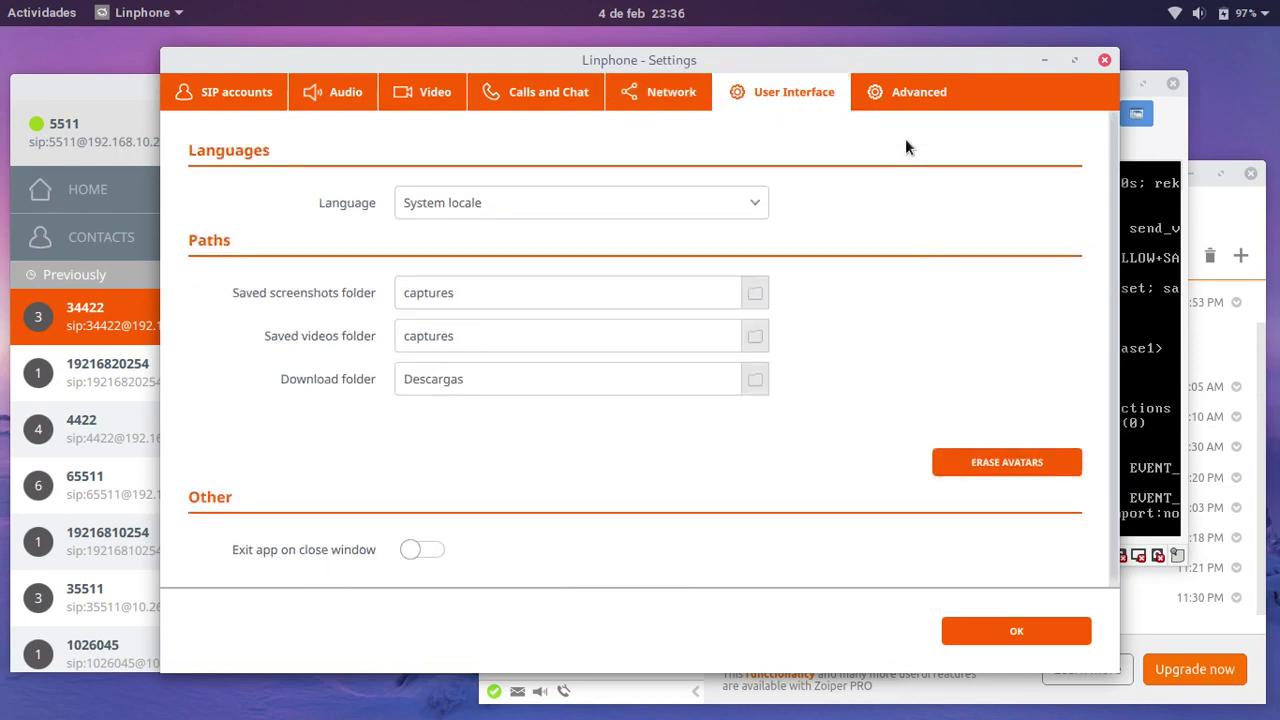
pyautogui.click(915, 92)
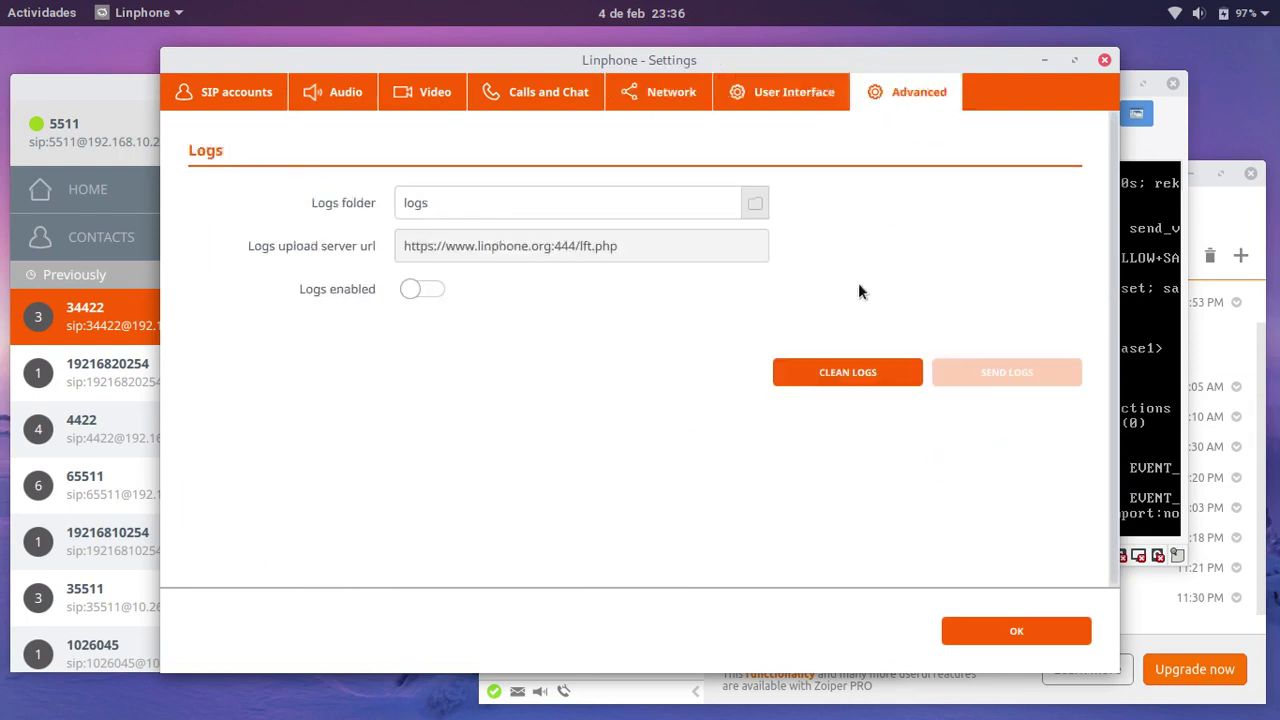
# Examine the server address and transport of the Linphone proxy account on 192.168.10.240, plus its presence status and active account selection
pyautogui.click(229, 92)
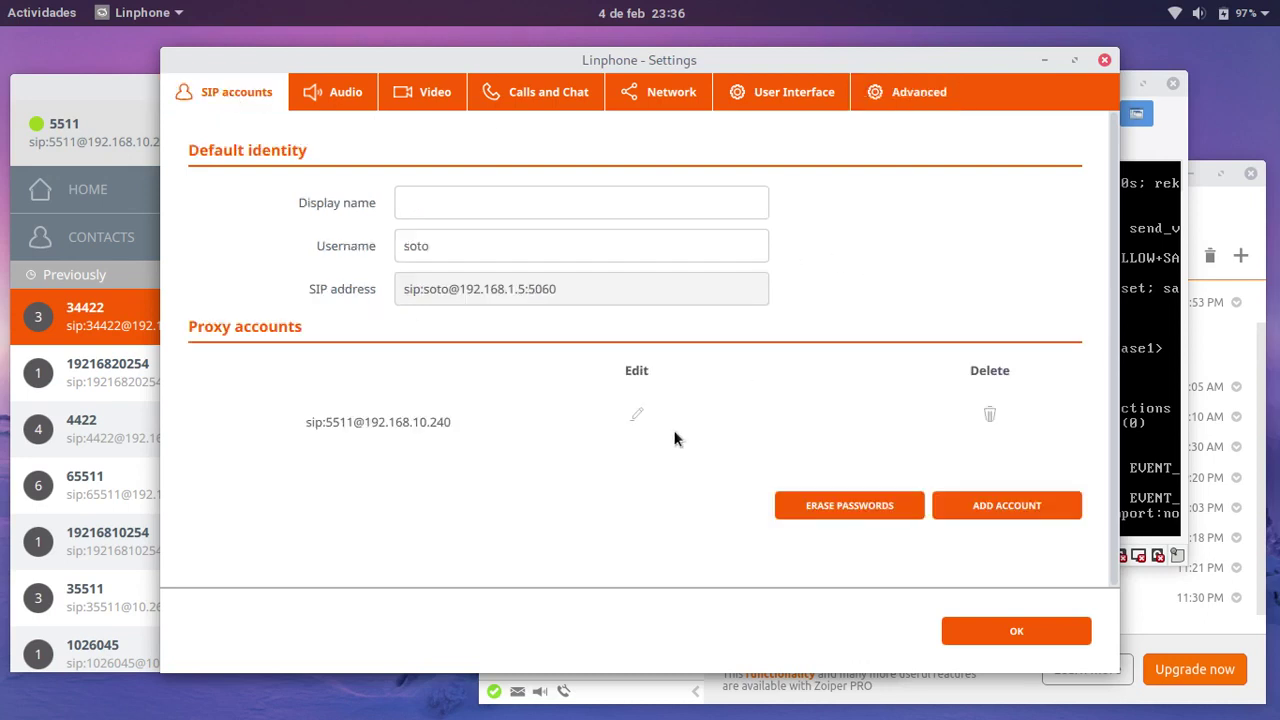
pyautogui.click(638, 413)
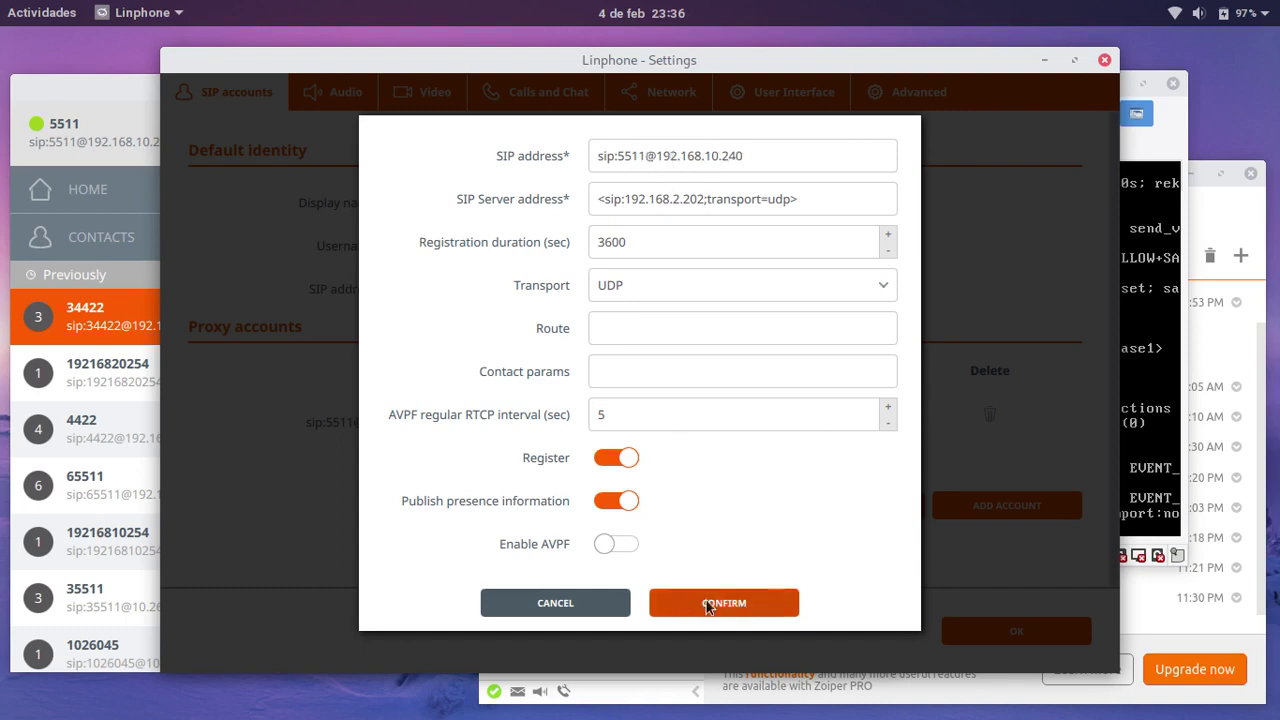
pyautogui.click(543, 604)
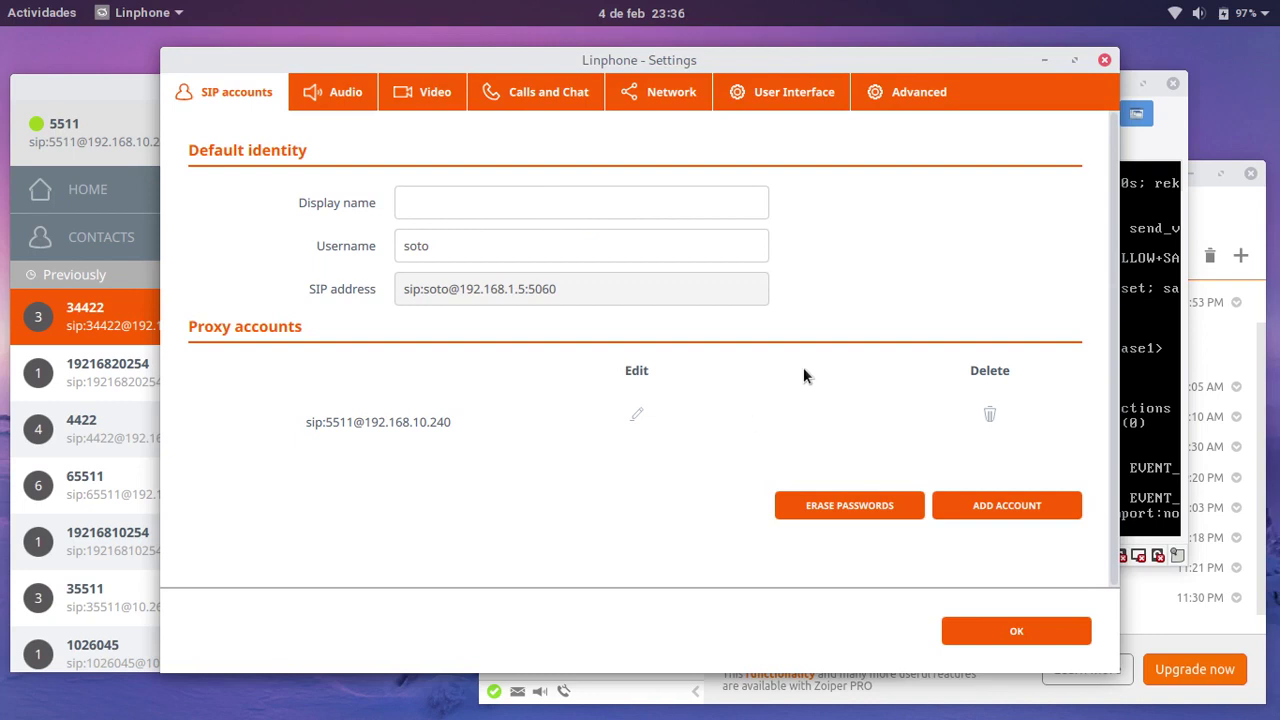
pyautogui.click(1104, 62)
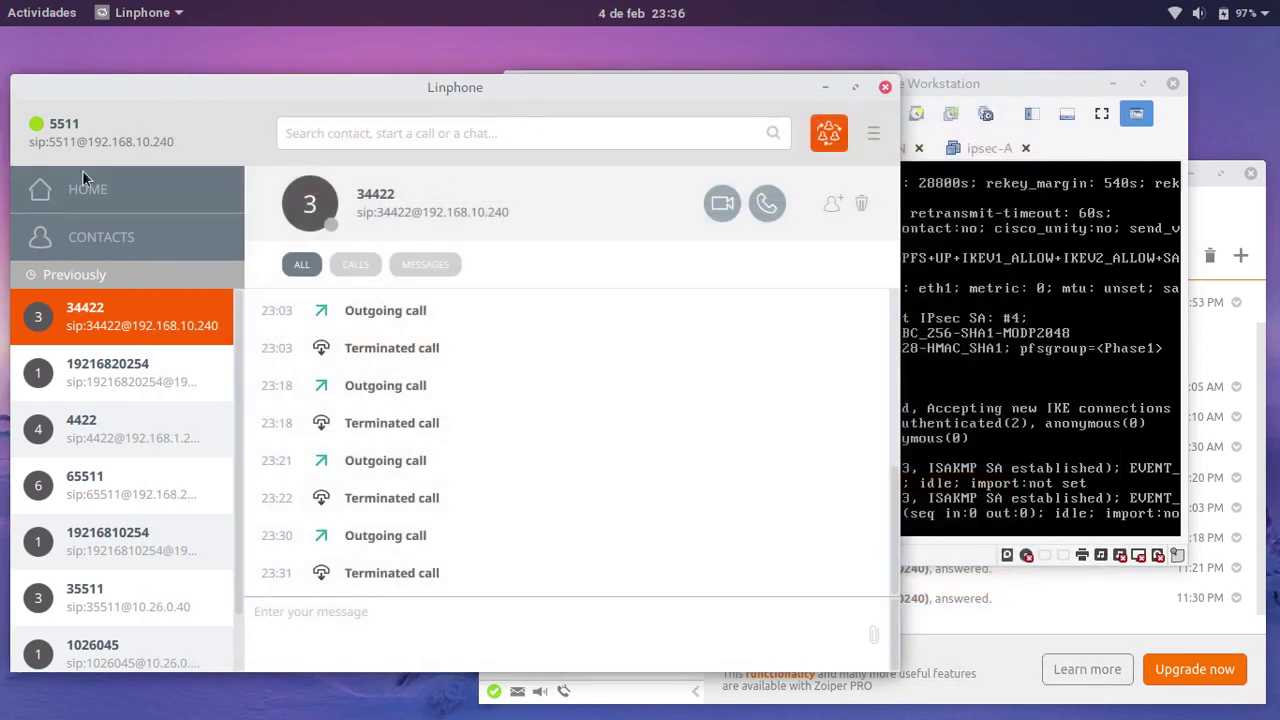
pyautogui.click(139, 146)
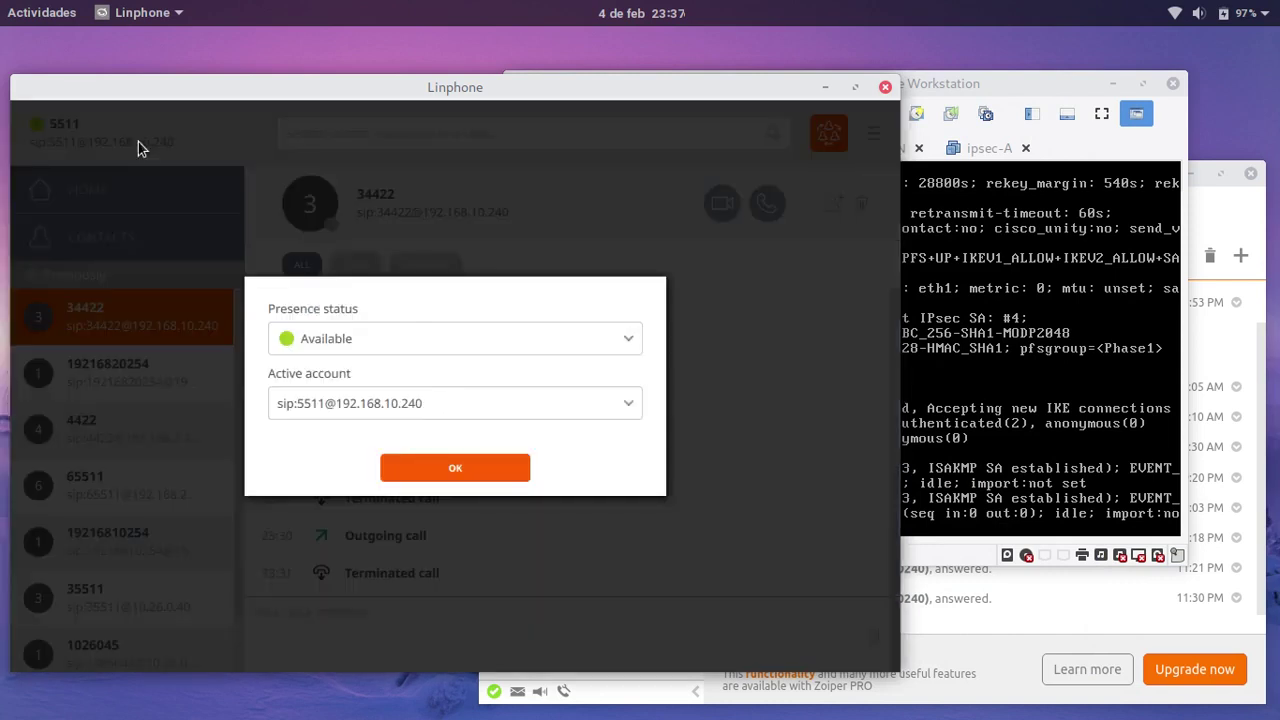
pyautogui.click(500, 470)
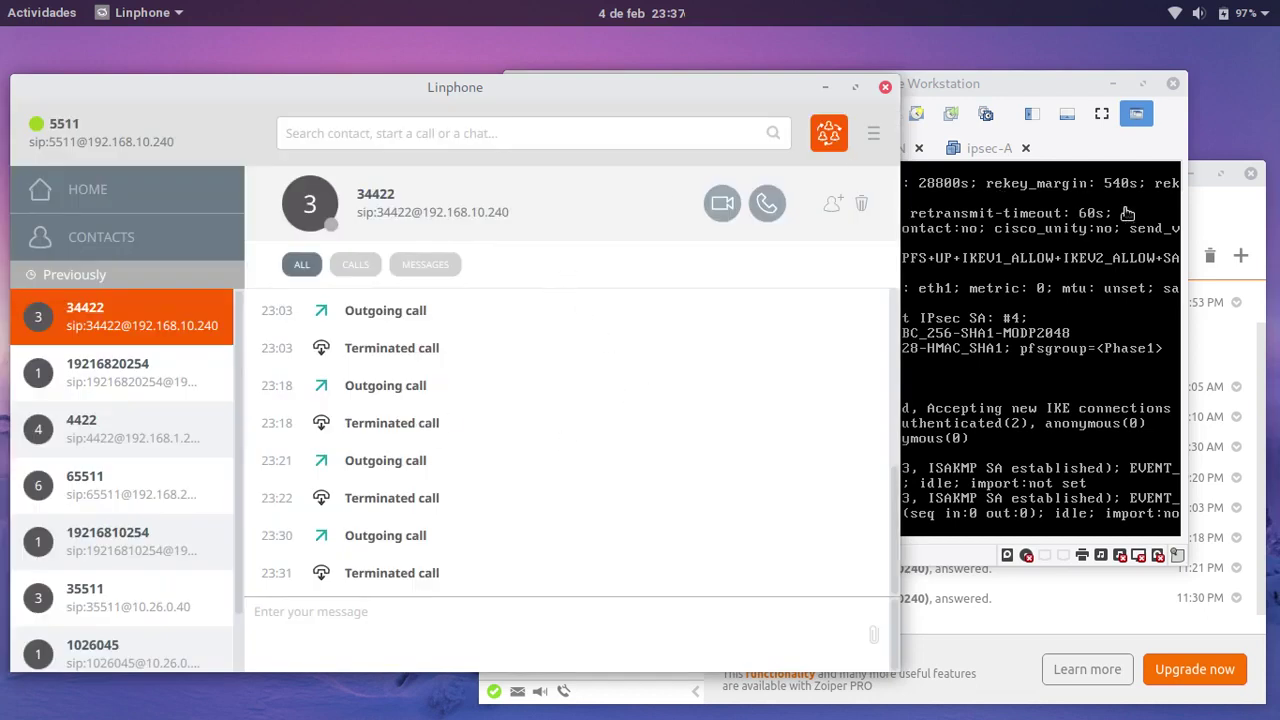
# Switch to Zoiper5 and examine the SIP credentials of its account on 192.168.20.254:5060, closing the settings when done
pyautogui.click(976, 680)
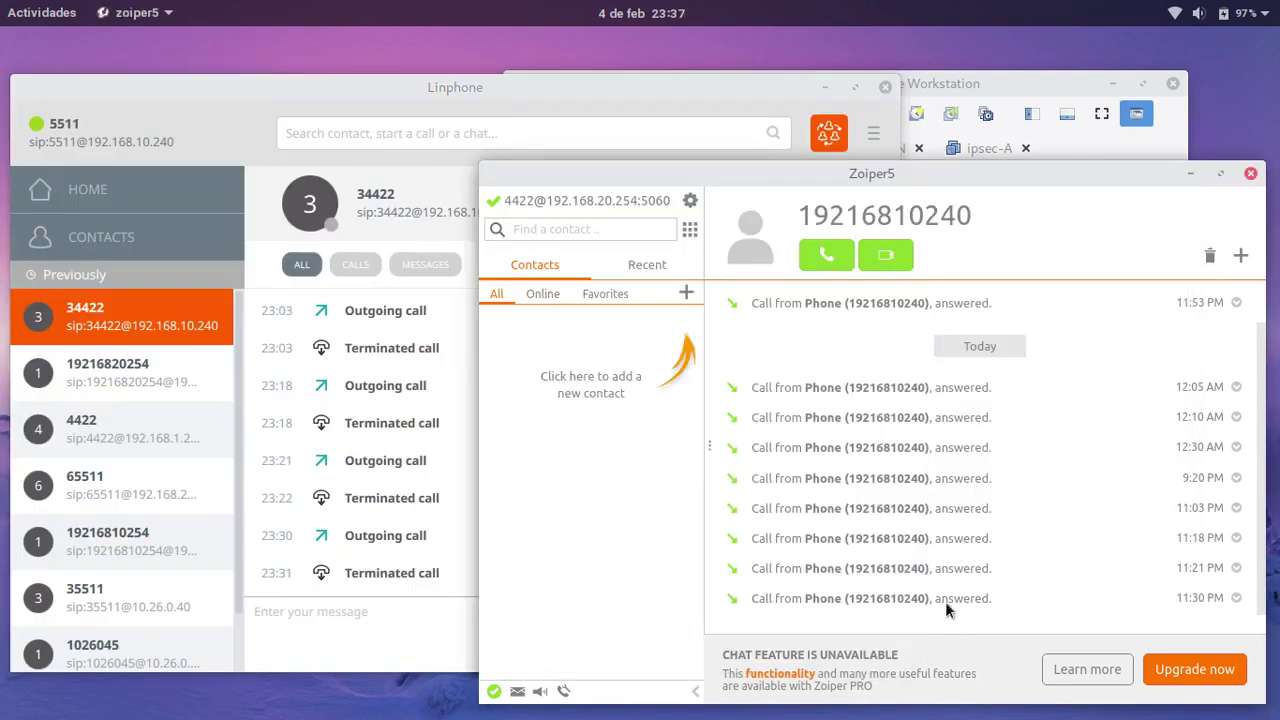
pyautogui.click(690, 204)
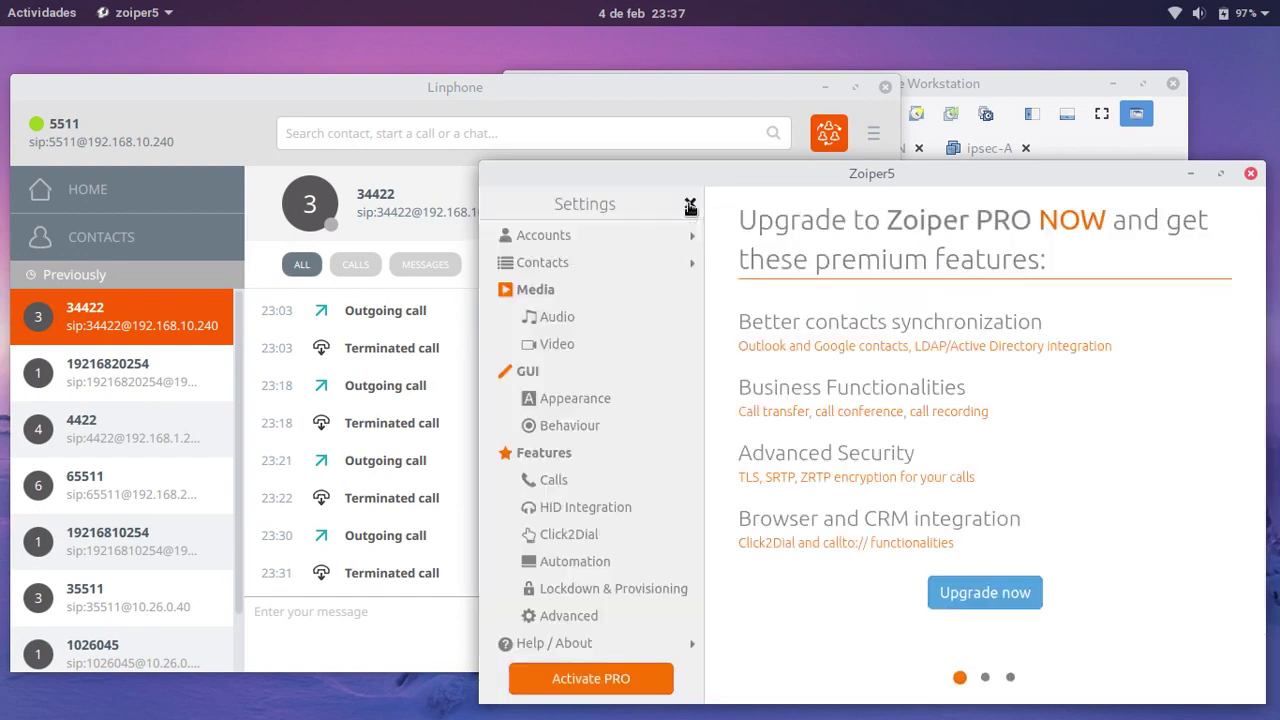
pyautogui.click(590, 235)
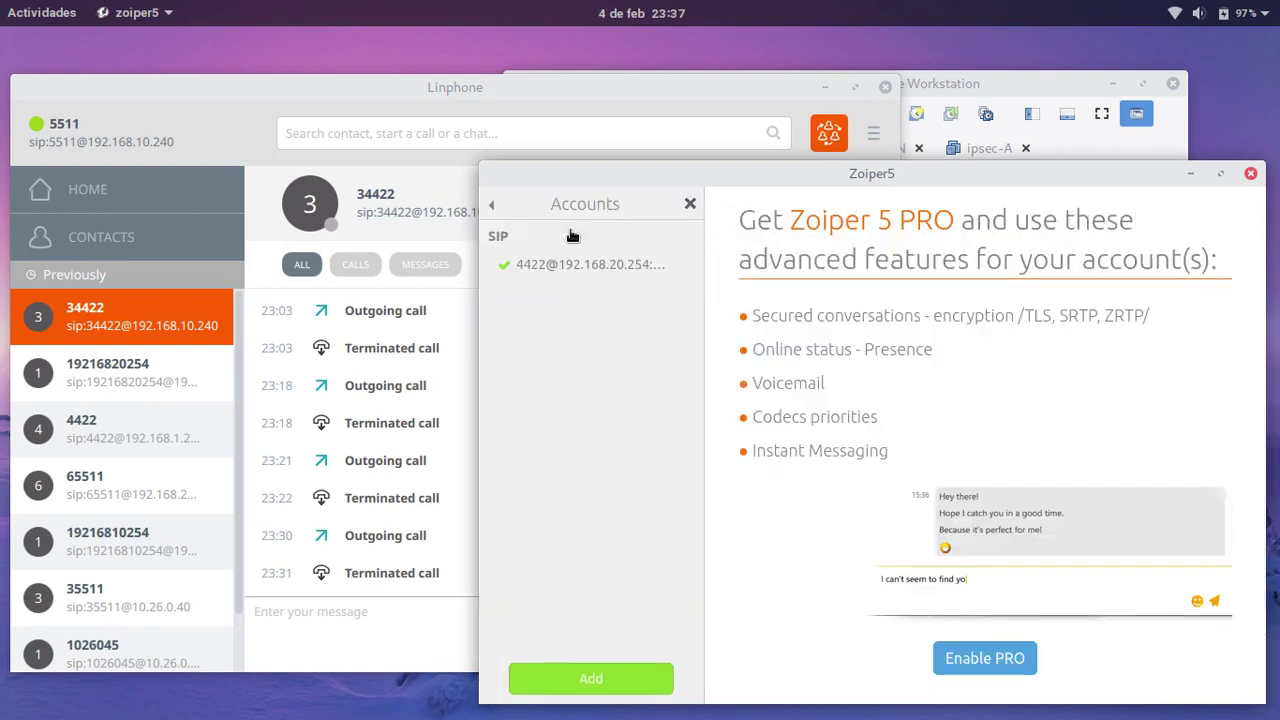
pyautogui.click(604, 273)
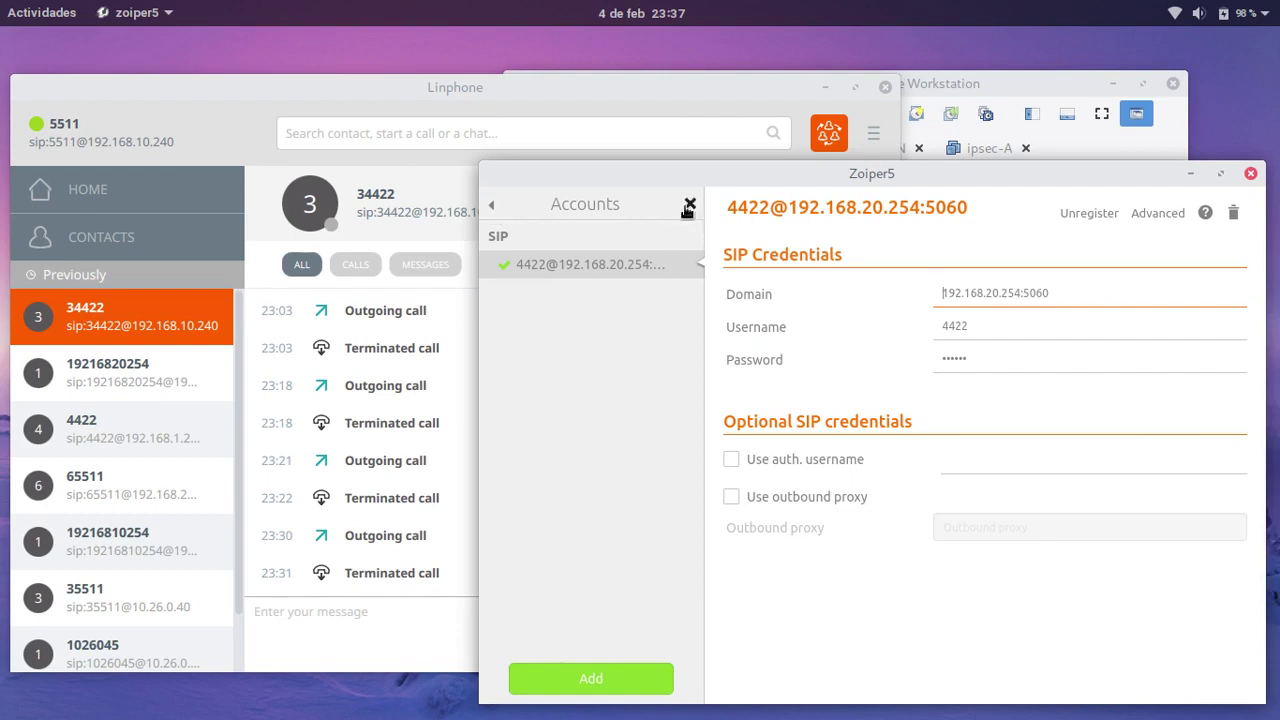
pyautogui.moveTo(908, 211)
pyautogui.click(690, 207)
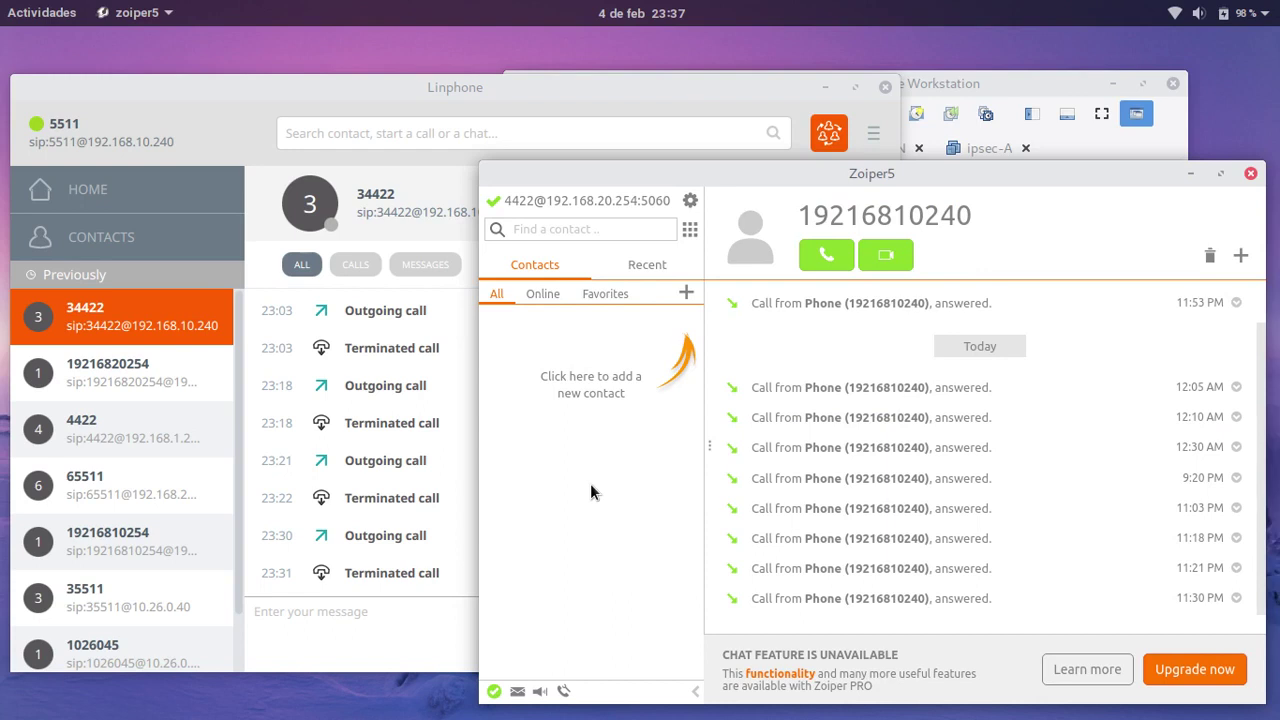
# Switch to Firefox and review the trunk-la254 page on 192.168.10.240 and the trunk-la240 page on 192.168.20.254
pyautogui.hotkey('alt', 'Tab')
pyautogui.hotkey('alt', 'Tab')
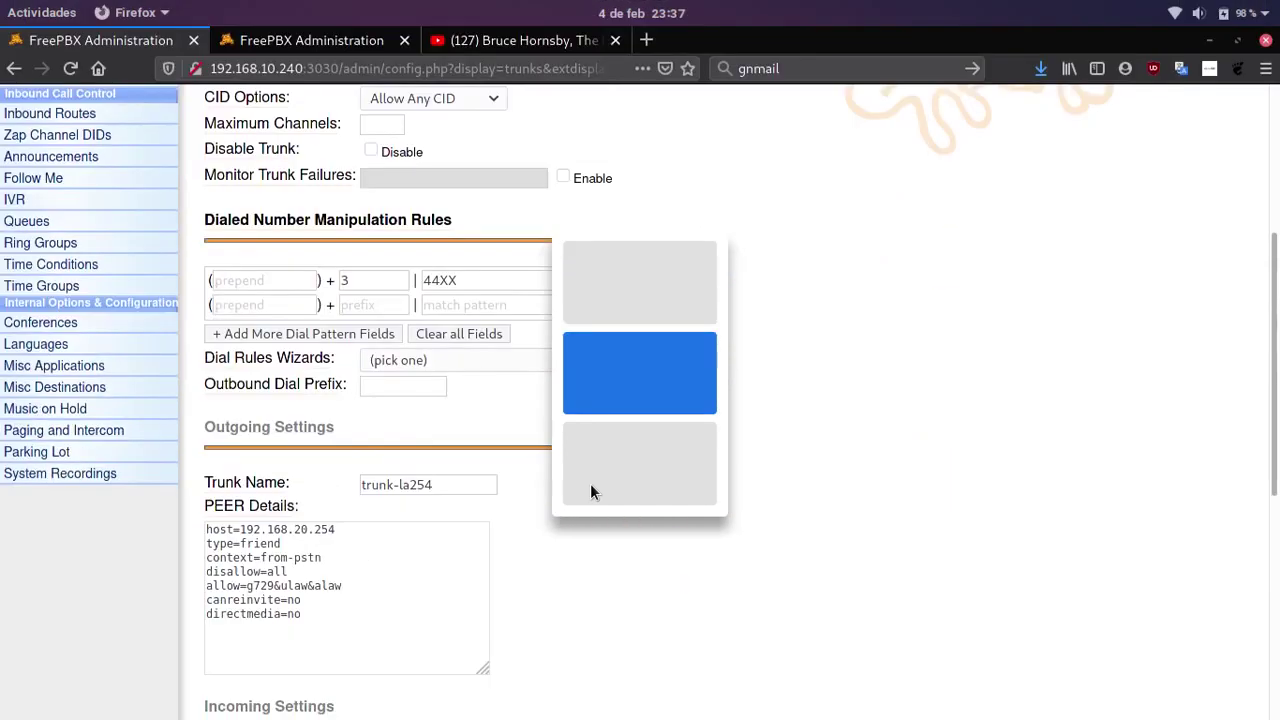
pyautogui.press('F5')
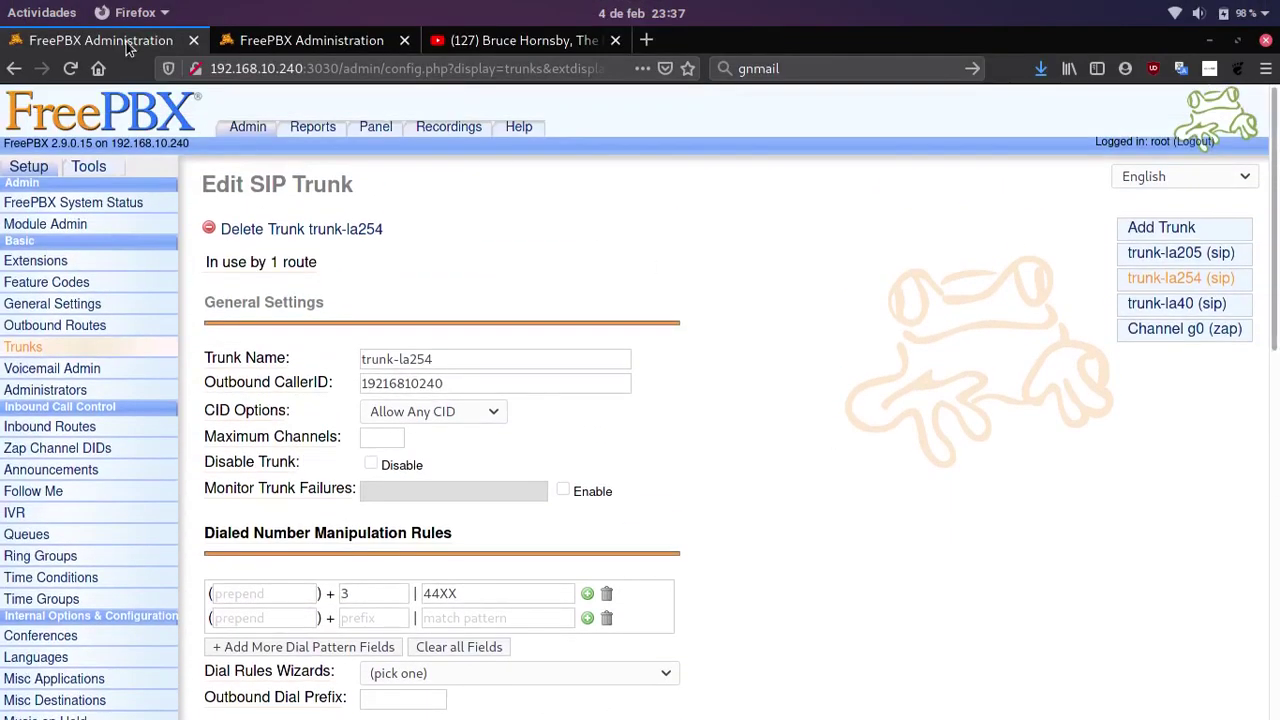
pyautogui.click(262, 44)
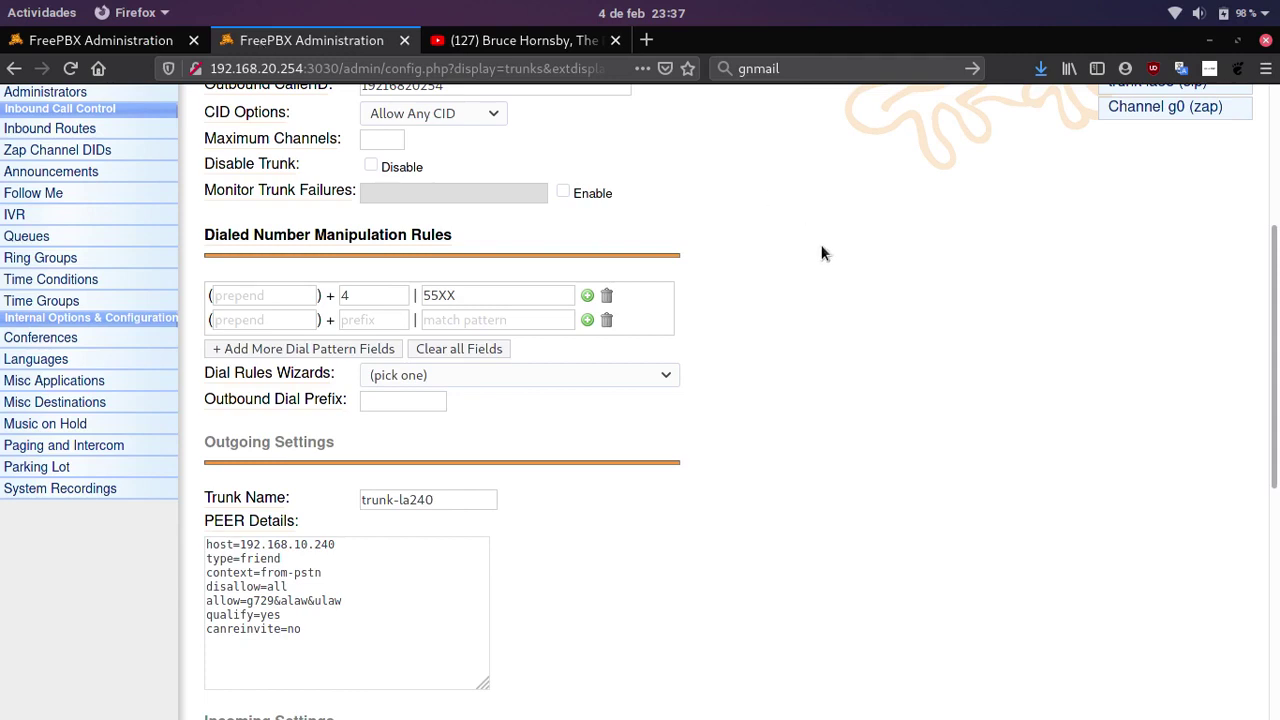
# Switch to TITULACION-LADO-B in VMware Workstation, quit the IPsec status listing and open sip_nat.conf in vim to examine its NAT settings
pyautogui.hotkey('alt', 'Tab')
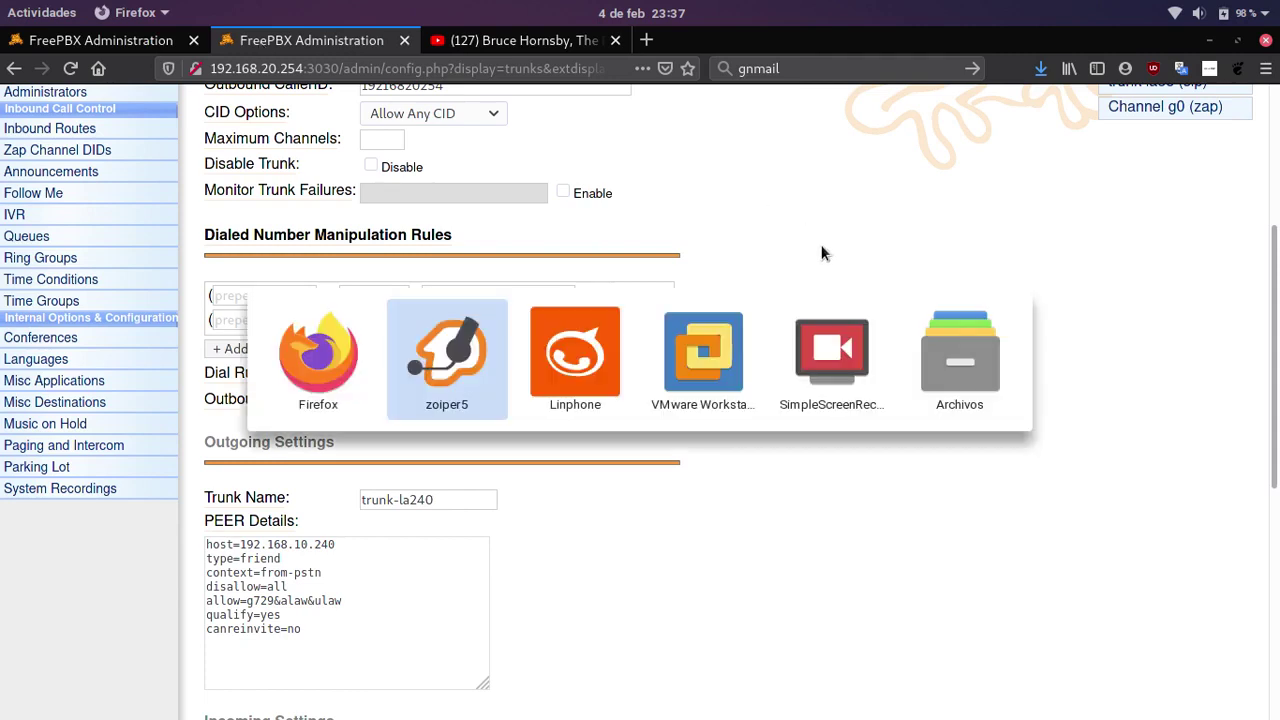
pyautogui.hotkey('alt', 'Tab')
pyautogui.hotkey('alt', 'Tab')
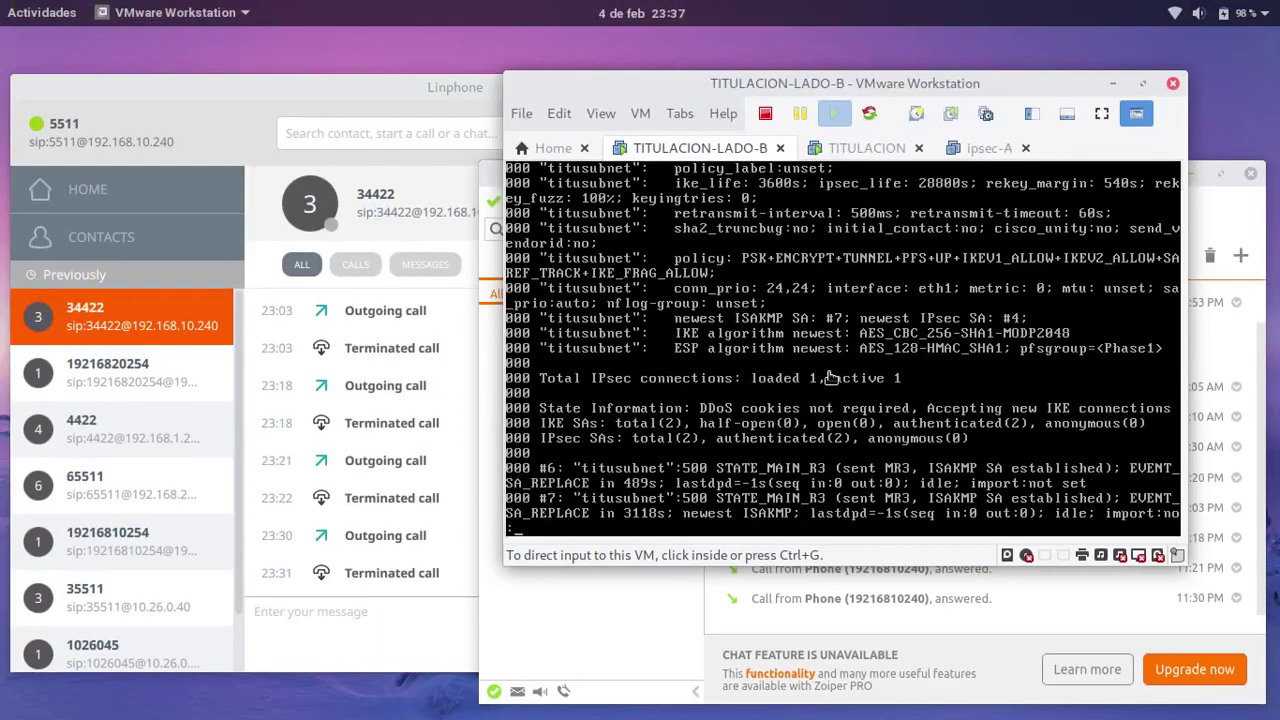
pyautogui.click(829, 377)
pyautogui.press('q')
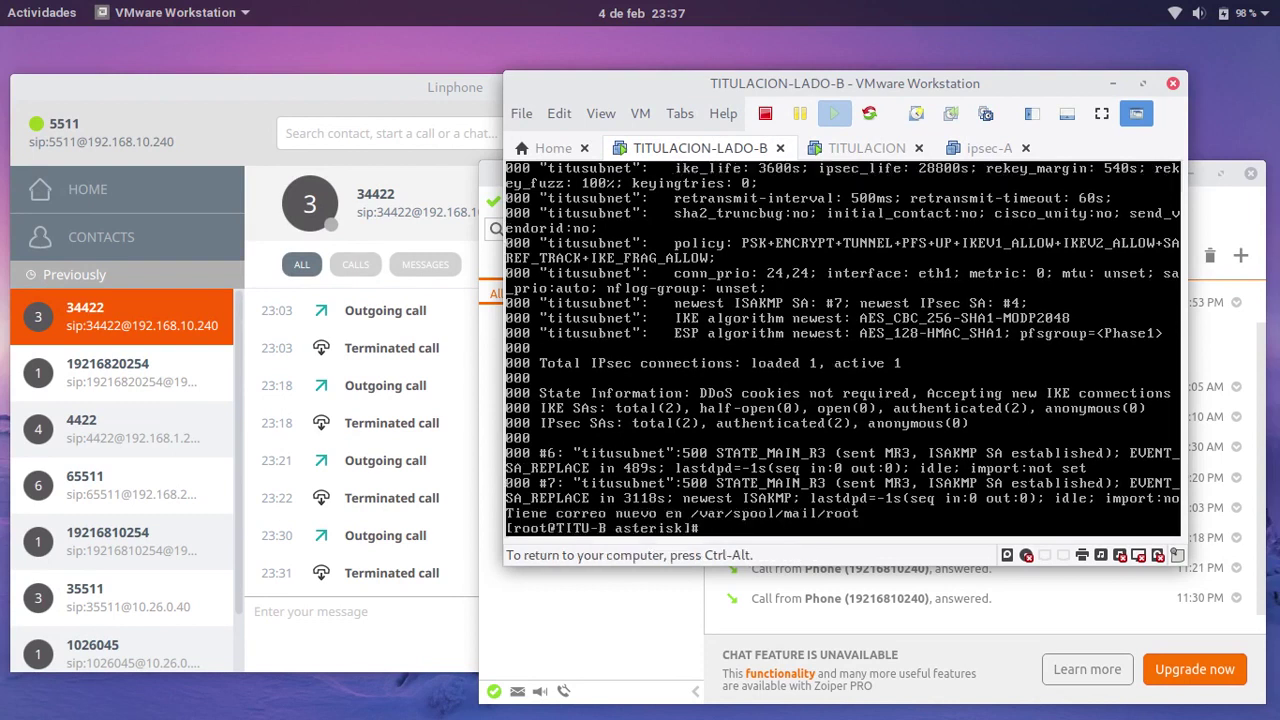
pyautogui.press('Return')
pyautogui.press('Up')
pyautogui.press('Up')
pyautogui.press('Return')
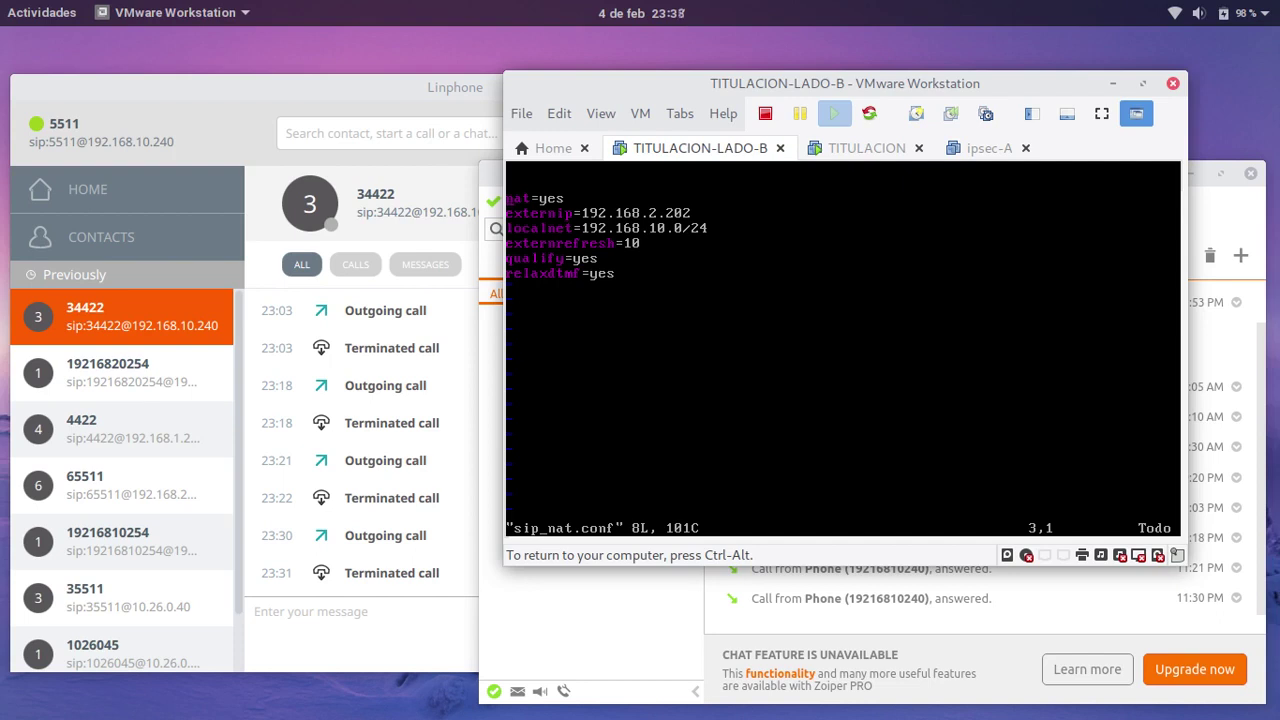
pyautogui.hotkey('ctrl', 'alt')
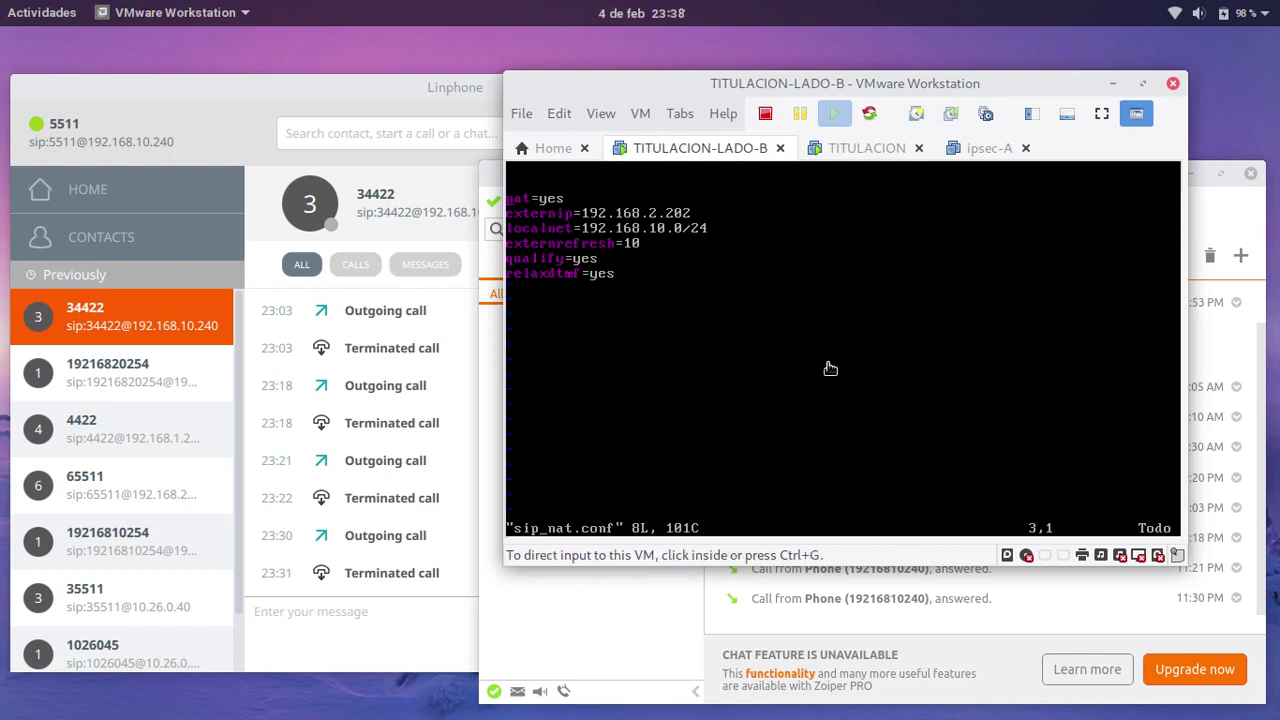
# On TITULACION, review the IPsec connection definitions, quit vim and open sip_nat.conf to examine its externip and localnet settings
pyautogui.click(856, 150)
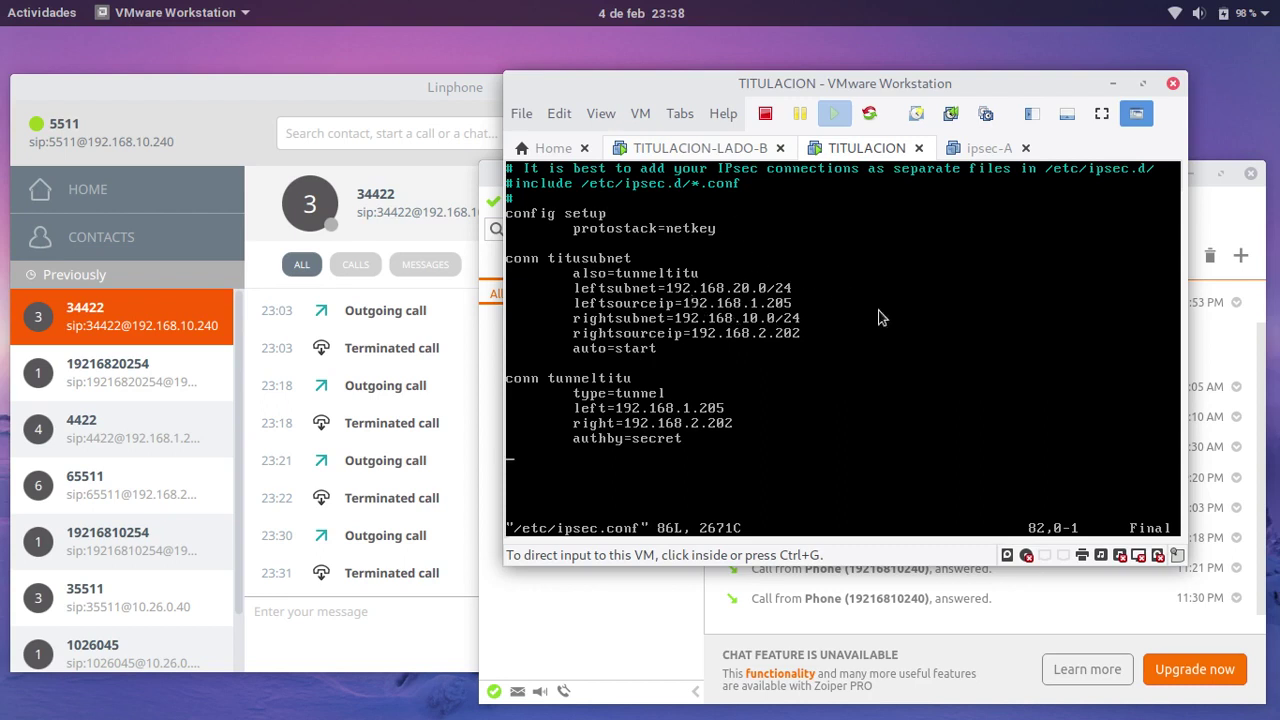
pyautogui.click(833, 428)
pyautogui.write(':')
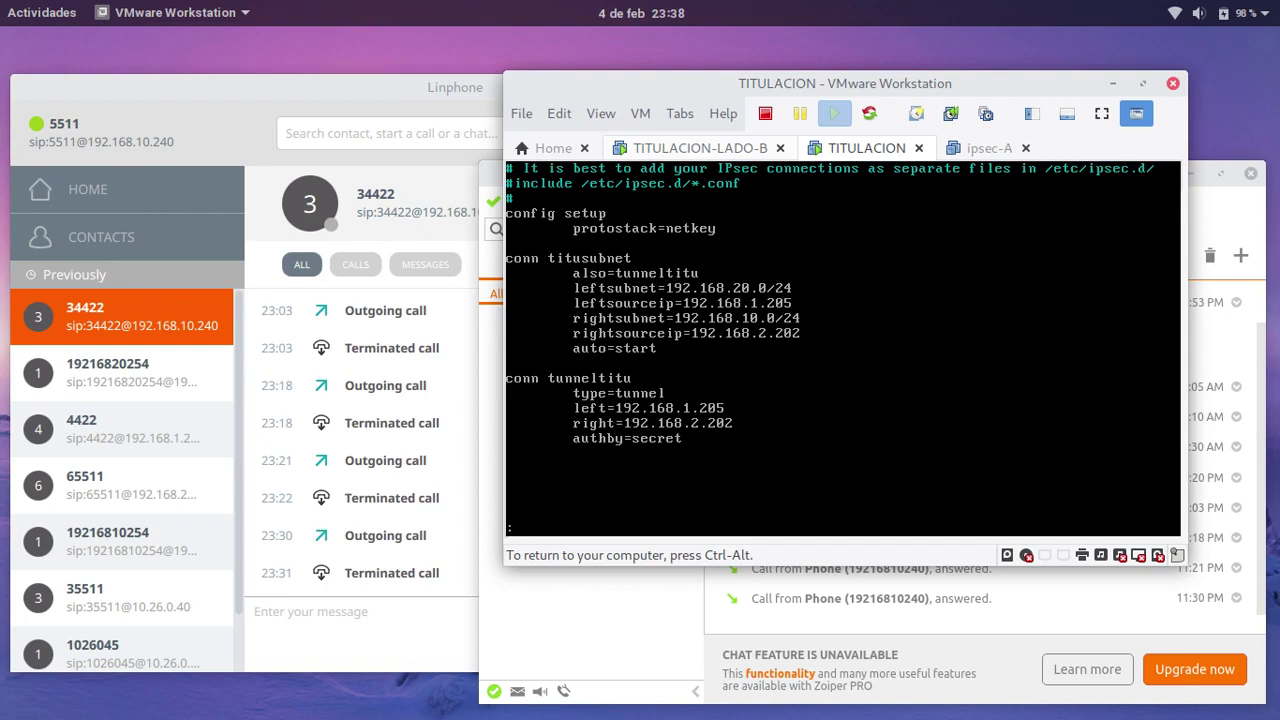
pyautogui.write('q')
pyautogui.press('Return')
pyautogui.press('Up')
pyautogui.press('Up')
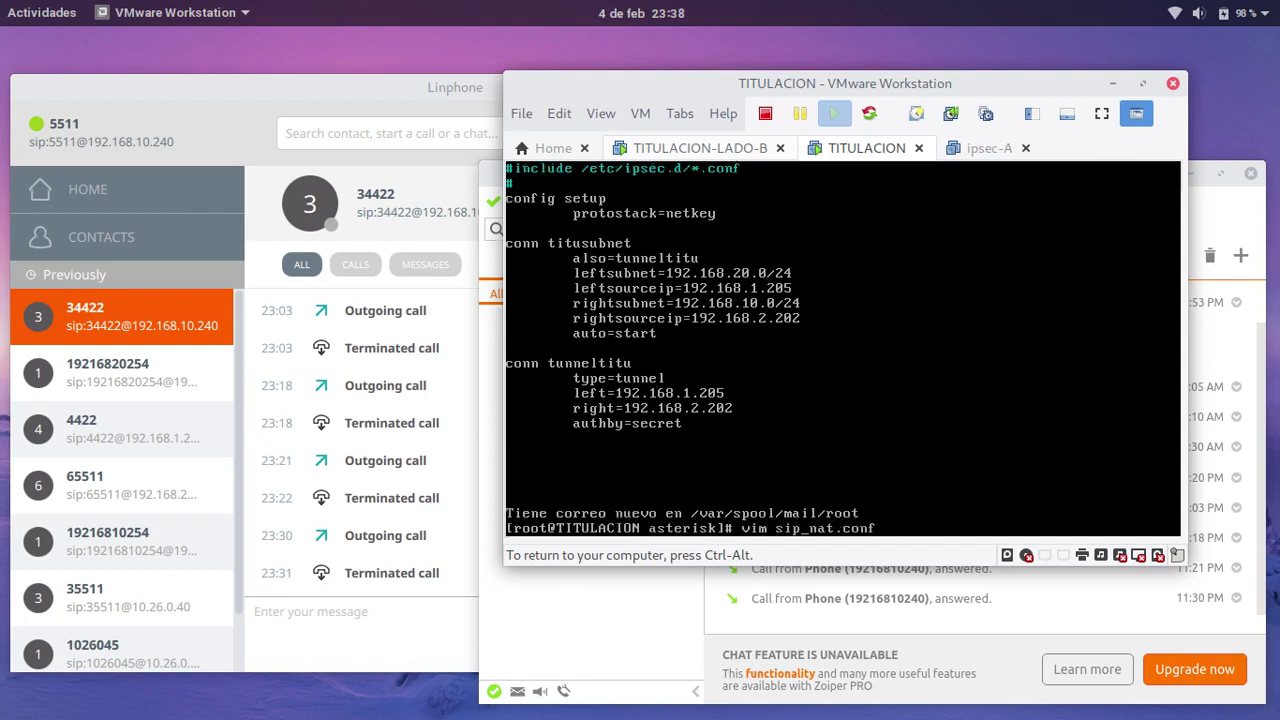
pyautogui.press('Return')
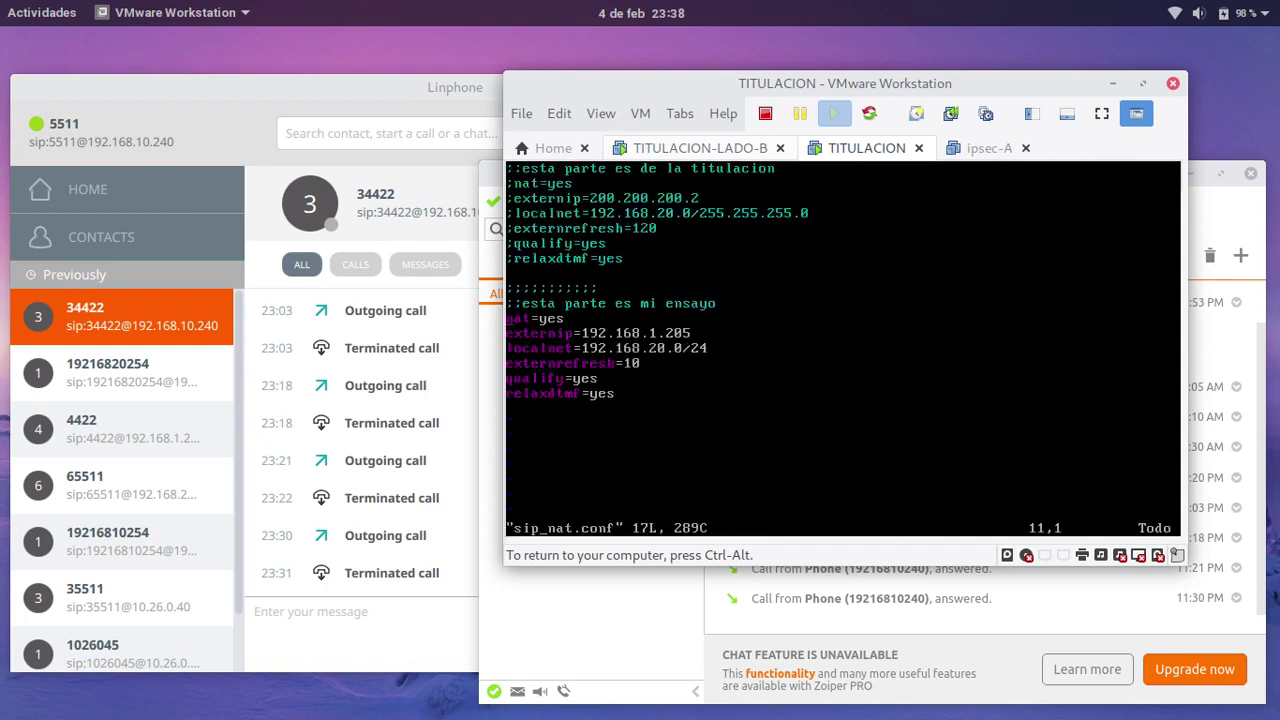
pyautogui.hotkey('ctrl', 'alt')
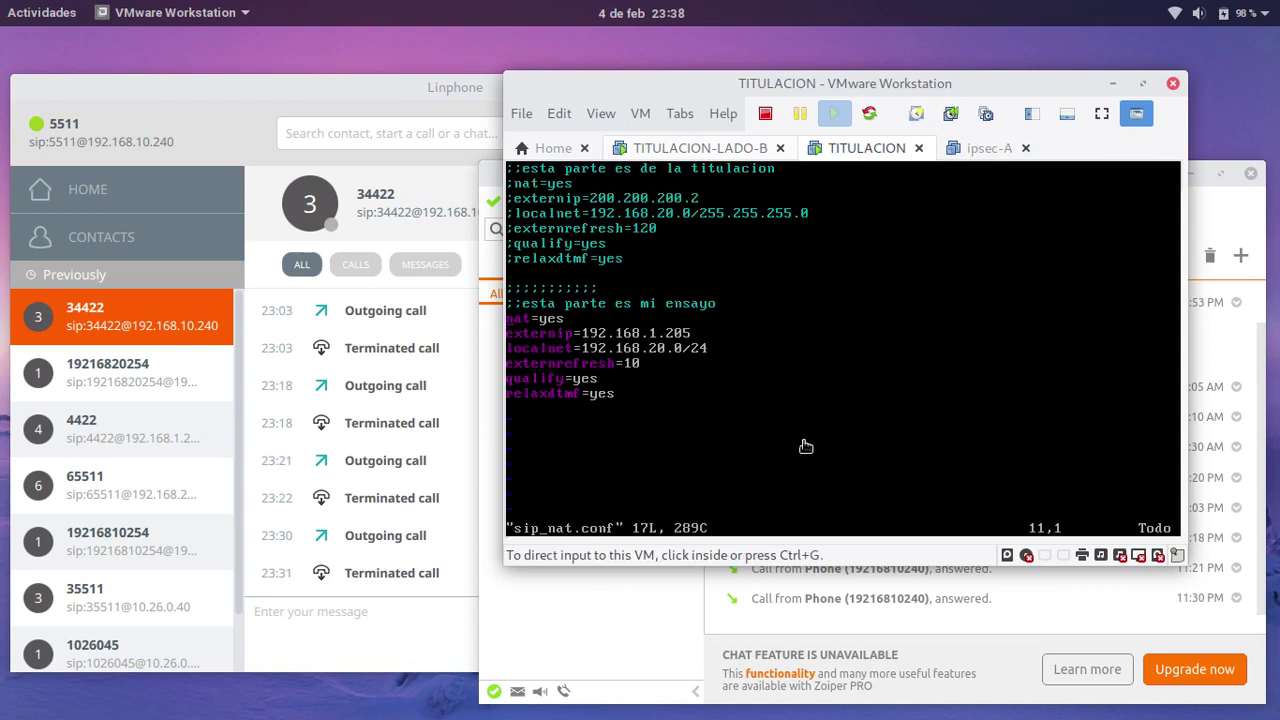
# Look over the open windows and workspaces in the desktop overview and switch to SimpleScreenRecorder
pyautogui.click(647, 638)
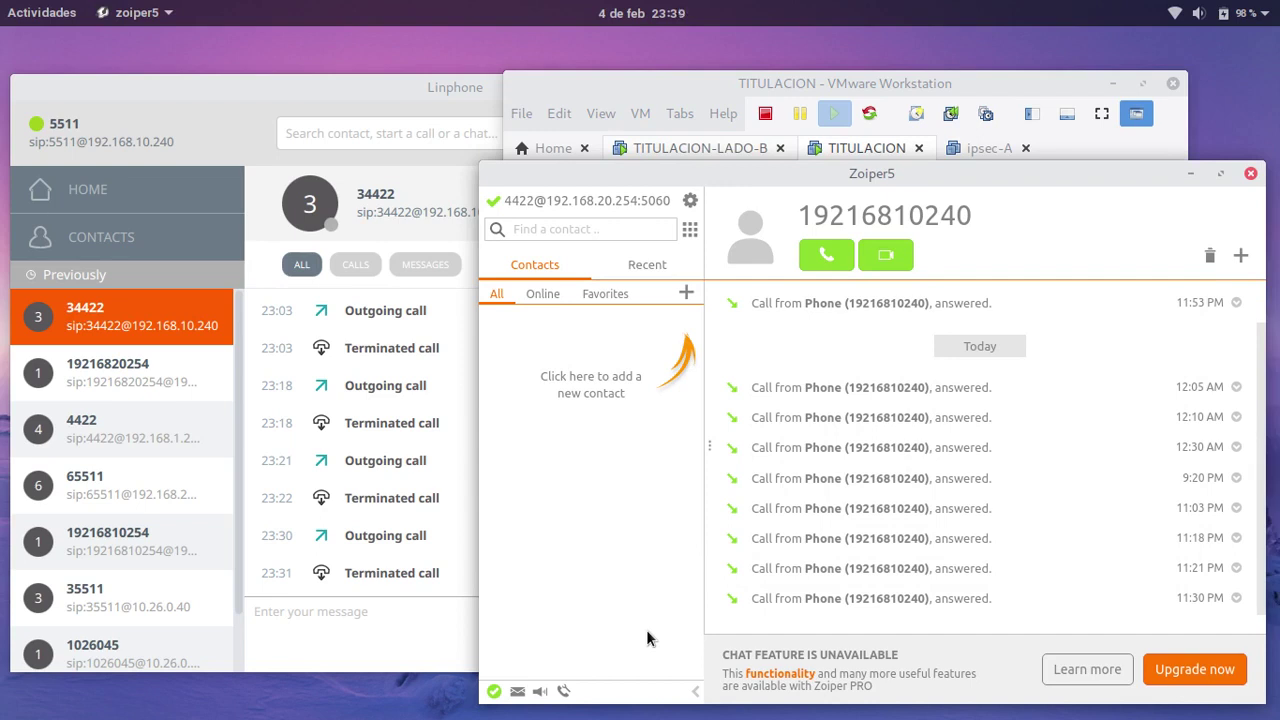
pyautogui.press('super')
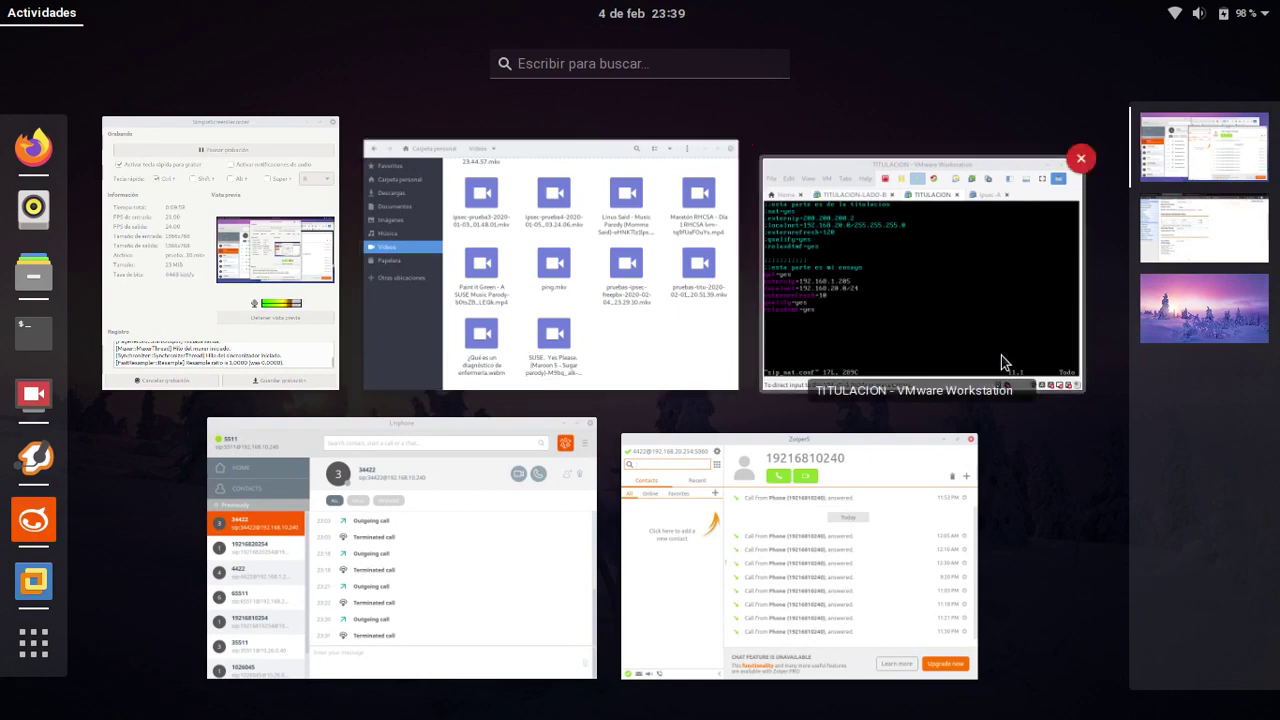
pyautogui.scroll(-1, 1004, 362)
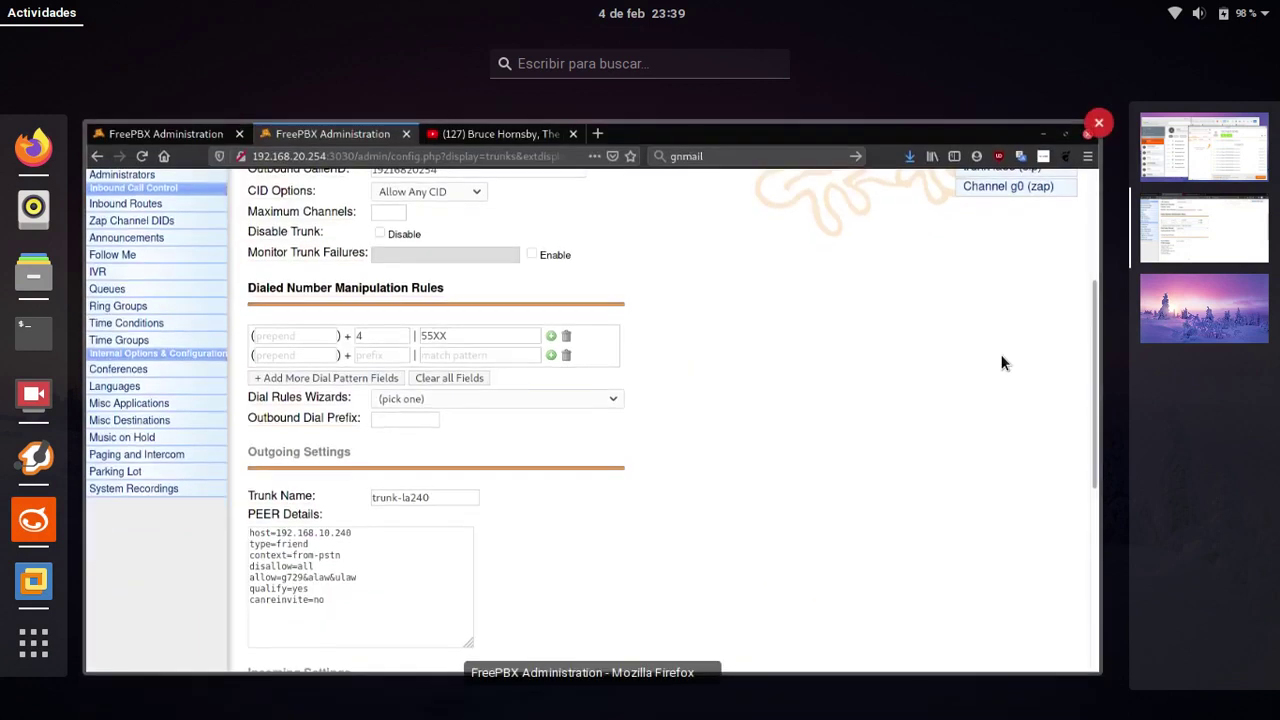
pyautogui.scroll(1, 1004, 362)
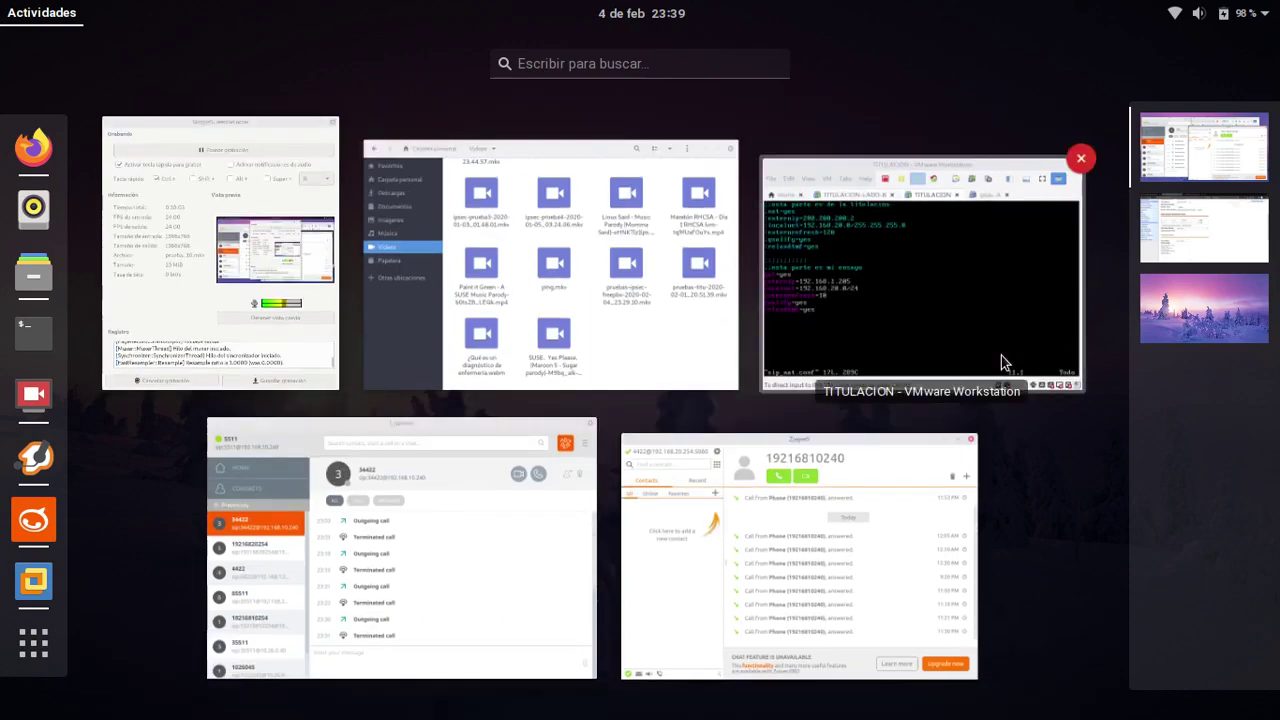
pyautogui.click(196, 305)
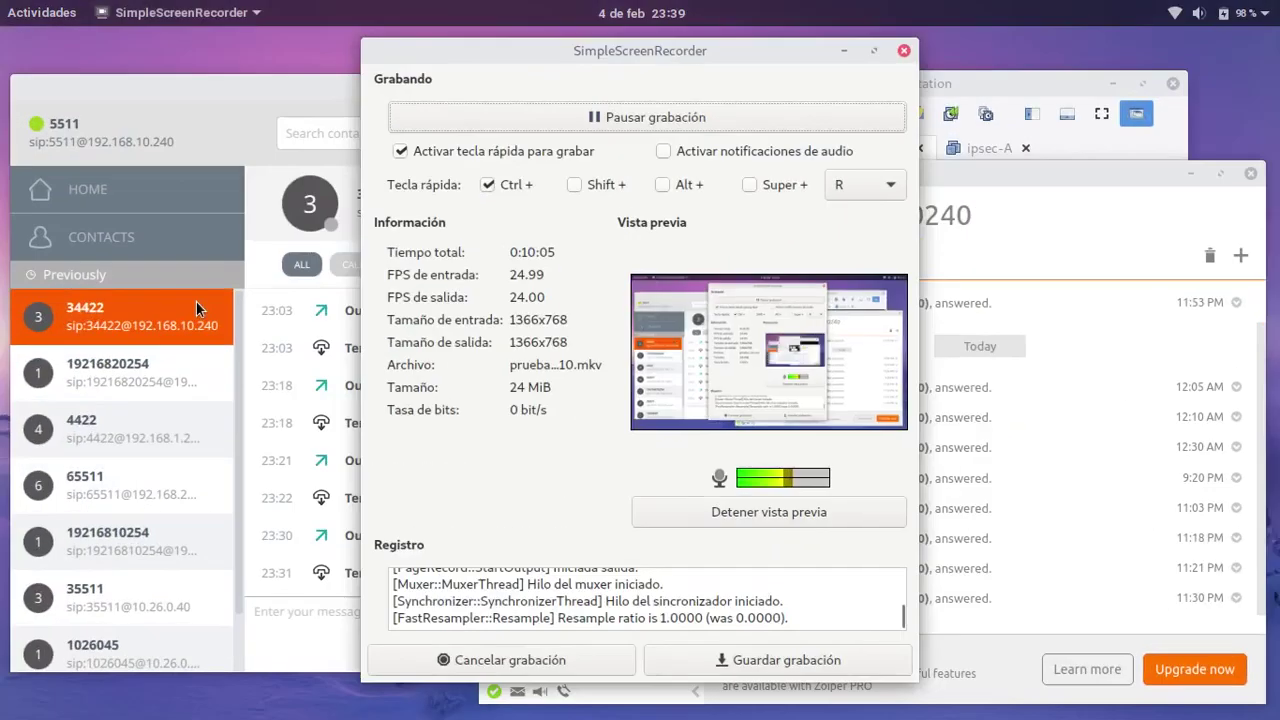